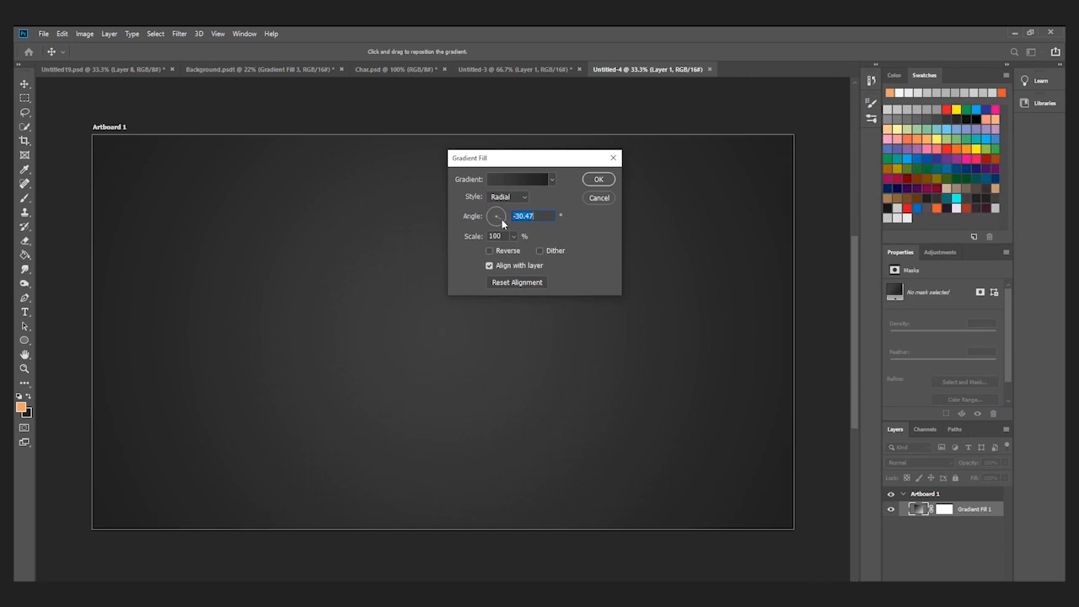
- Adjust the angle of the radial dark gray background gradient, apply it, and add an empty layer above it
{"action": "left_click_drag", "start_coordinate": [498, 226], "coordinate": [493, 226]}
{"action": "left_click", "coordinate": [598, 180]}
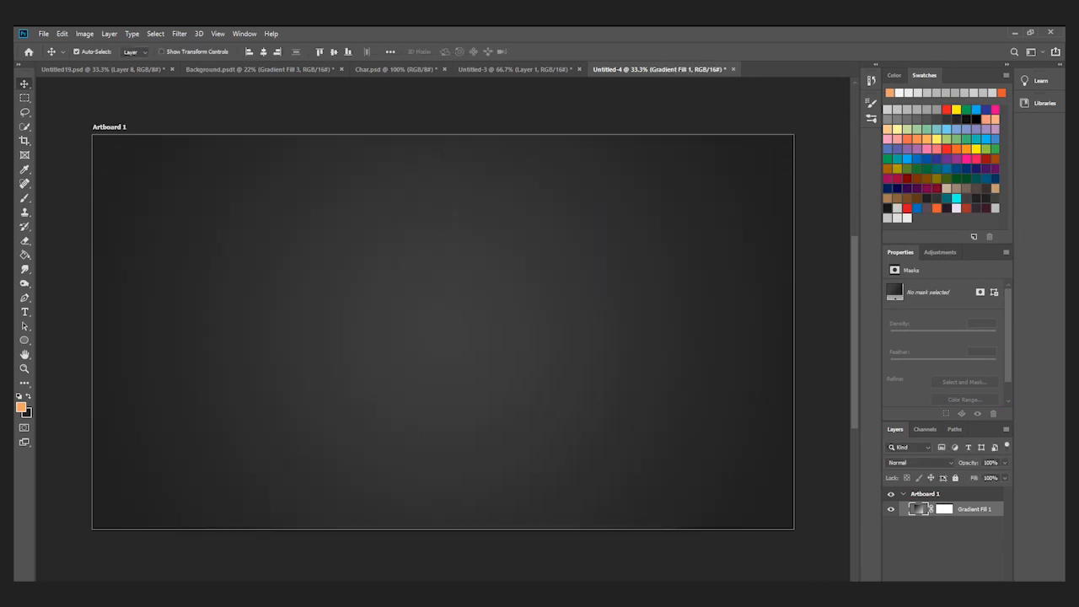
{"action": "key", "text": "ctrl+shift+alt+n"}
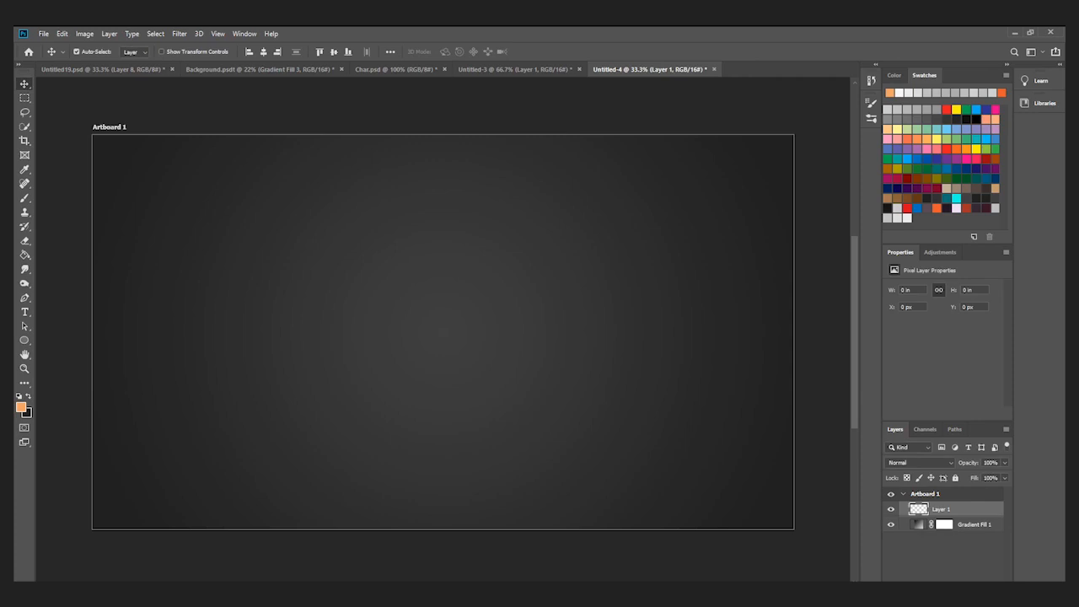
- Copy the face_normal, shading and ellipse layers from Char.psd and paste them into the Untitled-4 artboard
{"action": "left_click", "coordinate": [525, 70]}
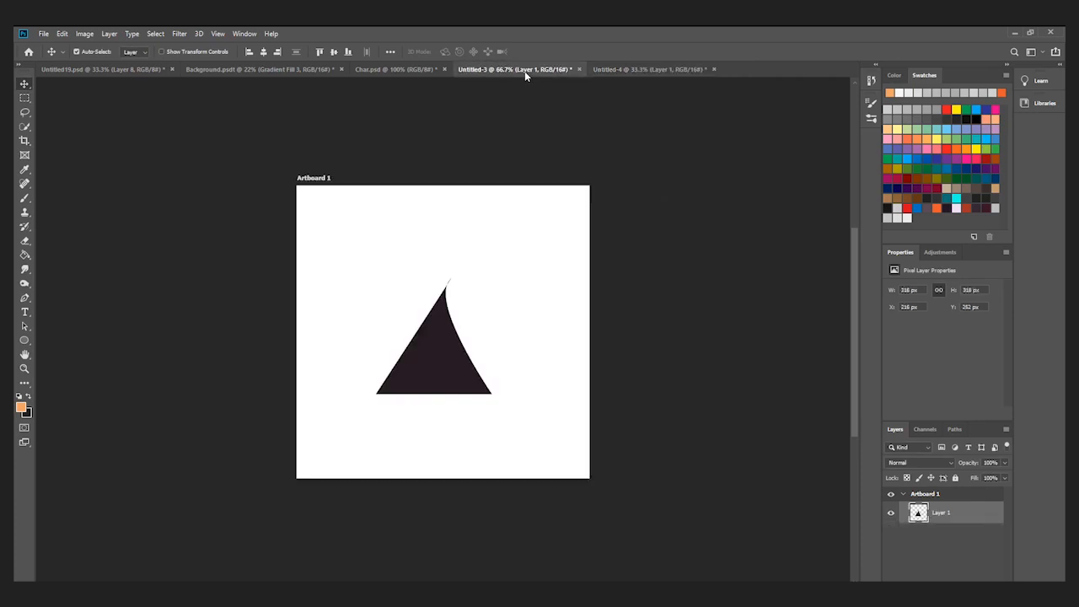
{"action": "left_click", "coordinate": [419, 72]}
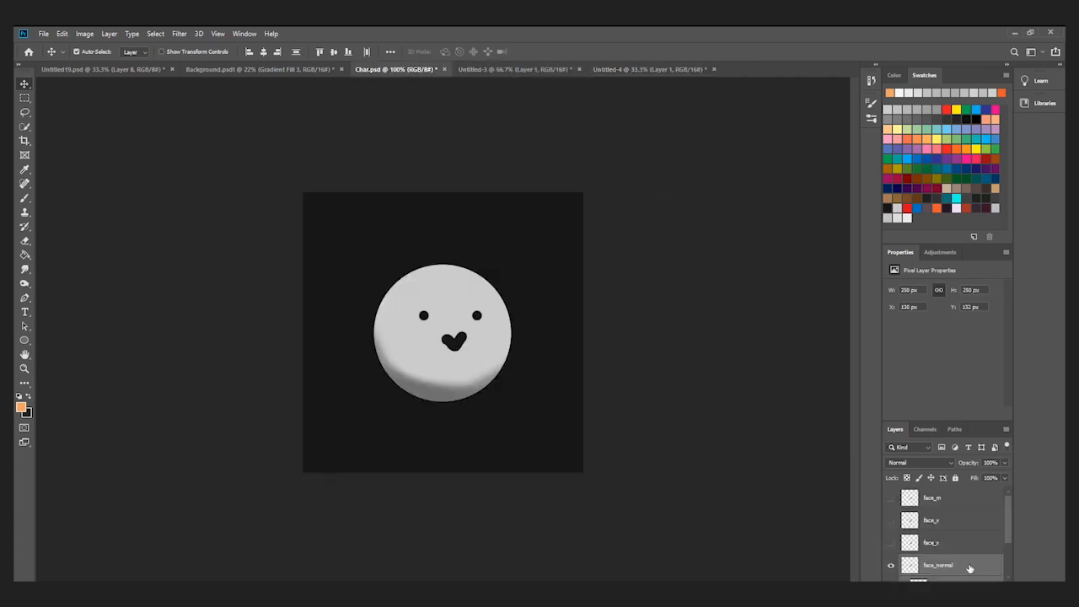
{"action": "scroll", "coordinate": [967, 568], "scroll_direction": "down", "scroll_amount": 2}
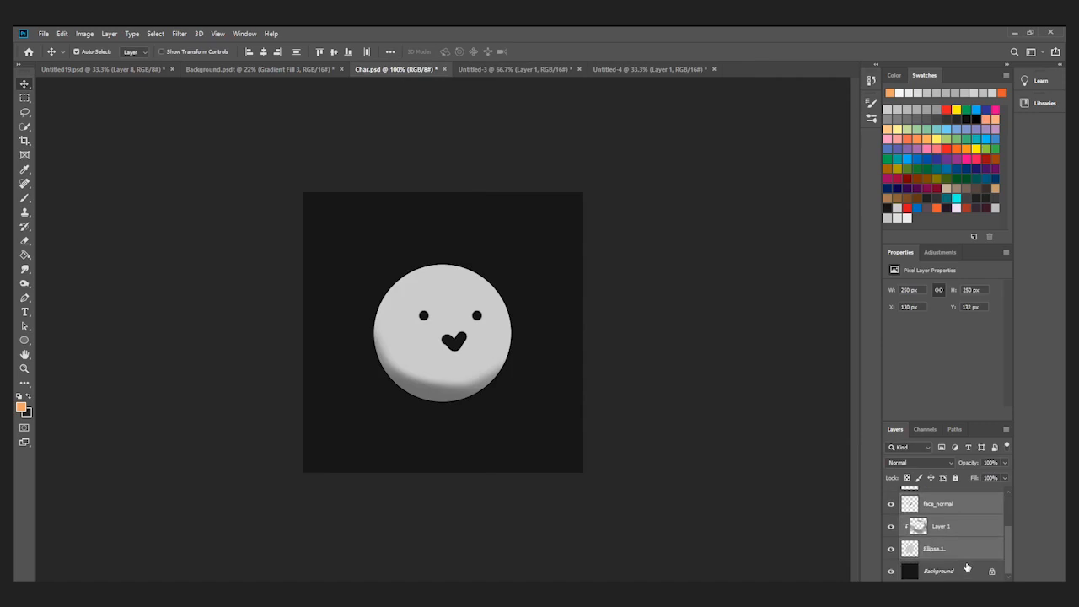
{"action": "left_click", "coordinate": [605, 69]}
{"action": "key", "text": "ctrl+v"}
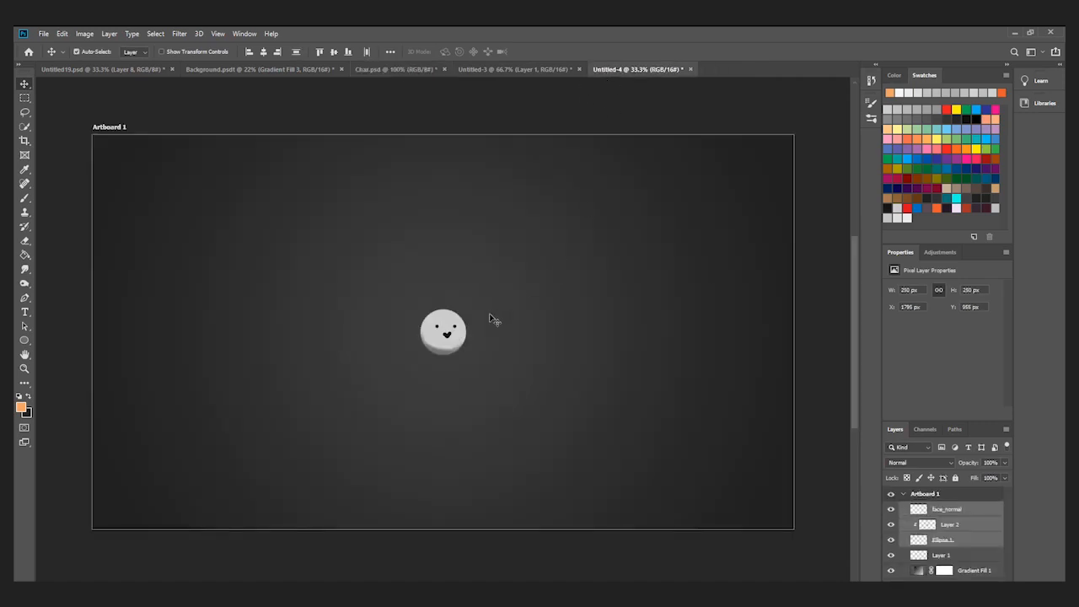
- Convert the three pasted character layers into one smart object and move the character down below the artboard's center
{"action": "right_click", "coordinate": [950, 511]}
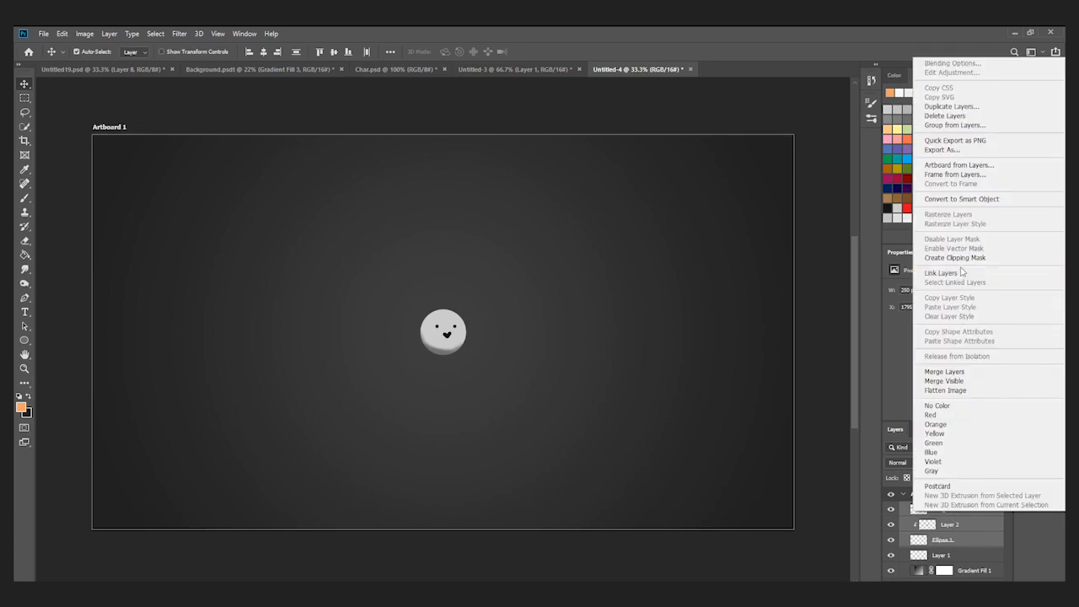
{"action": "left_click", "coordinate": [974, 202]}
{"action": "left_click_drag", "start_coordinate": [452, 341], "coordinate": [452, 400]}
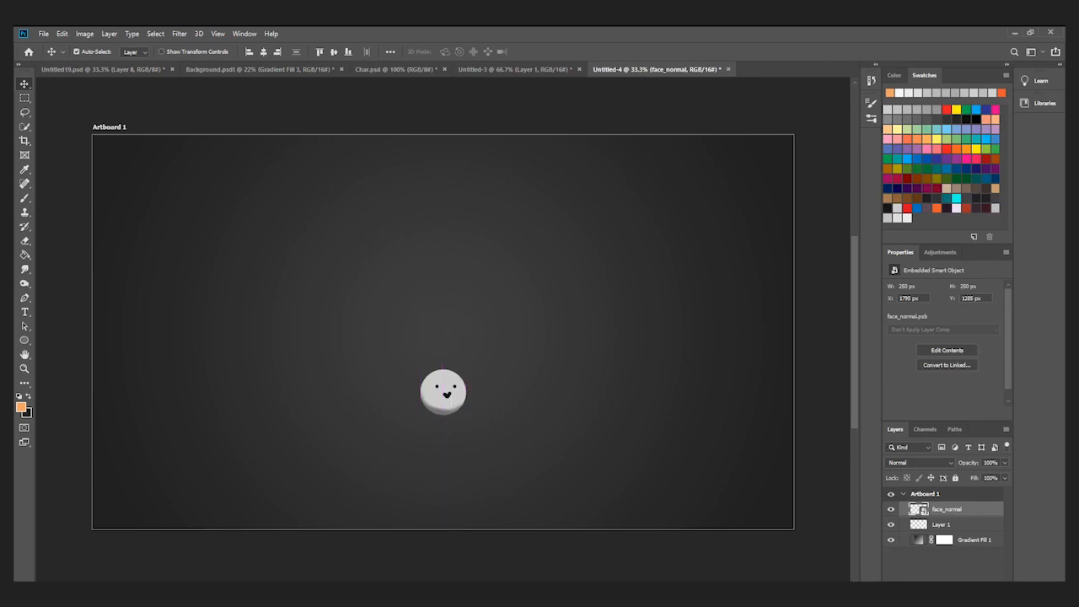
- Add a new layer and make a large circular selection below the character with the Elliptical Marquee tool
{"action": "left_click", "coordinate": [974, 588]}
{"action": "right_click", "coordinate": [25, 100]}
{"action": "left_click", "coordinate": [52, 114]}
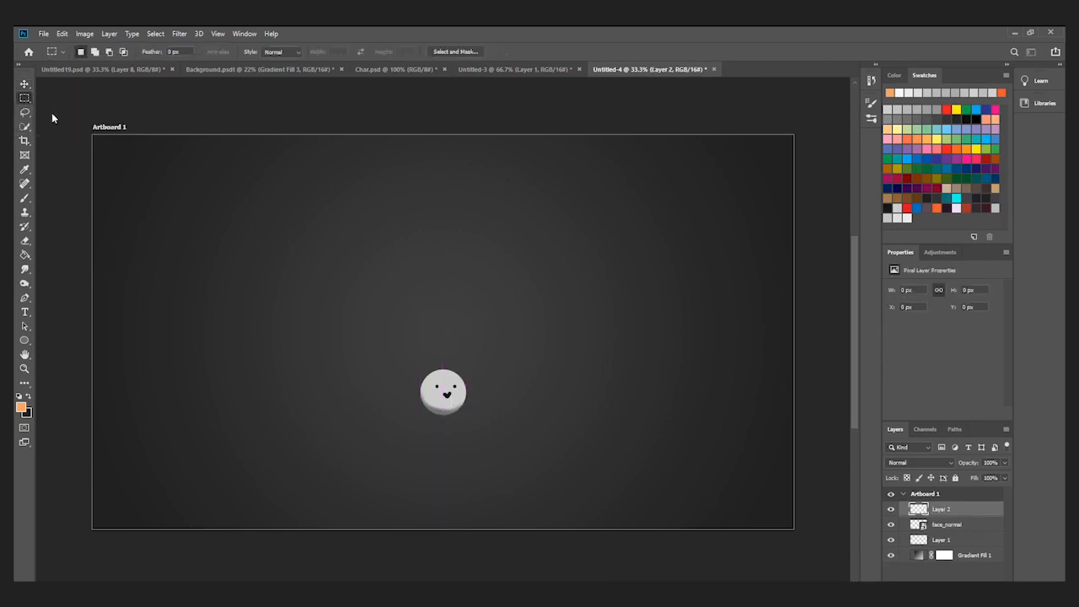
{"action": "left_click_drag", "start_coordinate": [422, 424], "coordinate": [546, 553]}
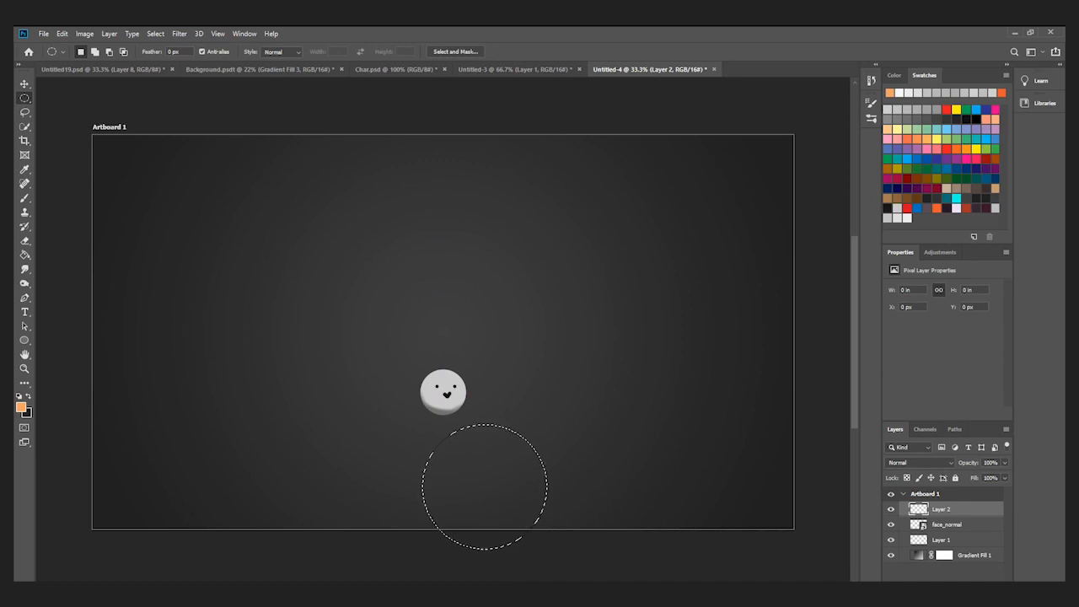
- Fill the circular selection with a gradient fill layer using the dark red to near-black preset
{"action": "left_click", "coordinate": [946, 588]}
{"action": "left_click", "coordinate": [969, 405]}
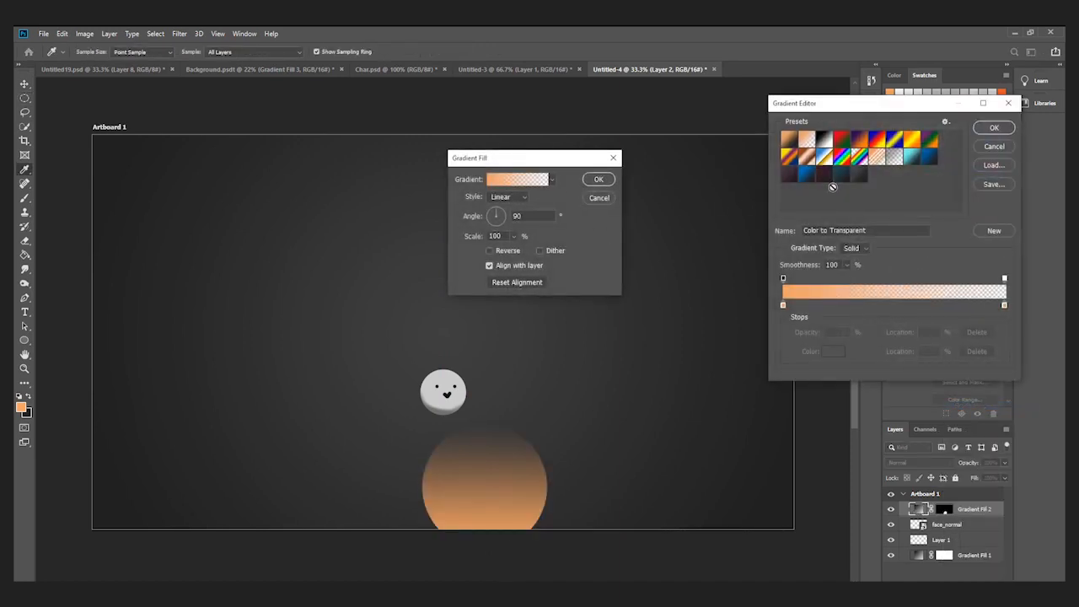
{"action": "left_click", "coordinate": [824, 178]}
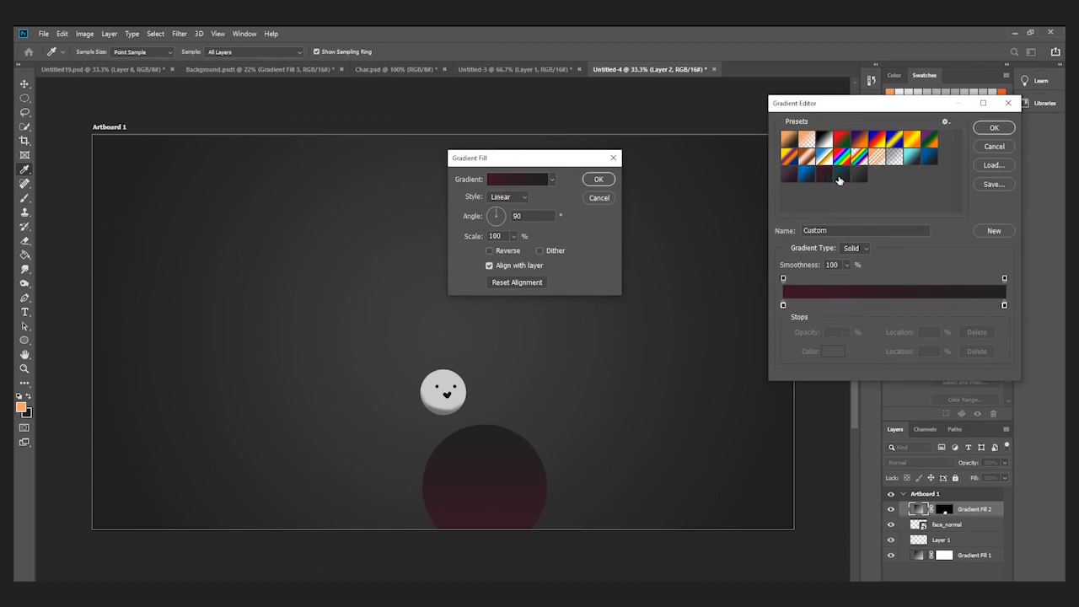
{"action": "left_click", "coordinate": [992, 129]}
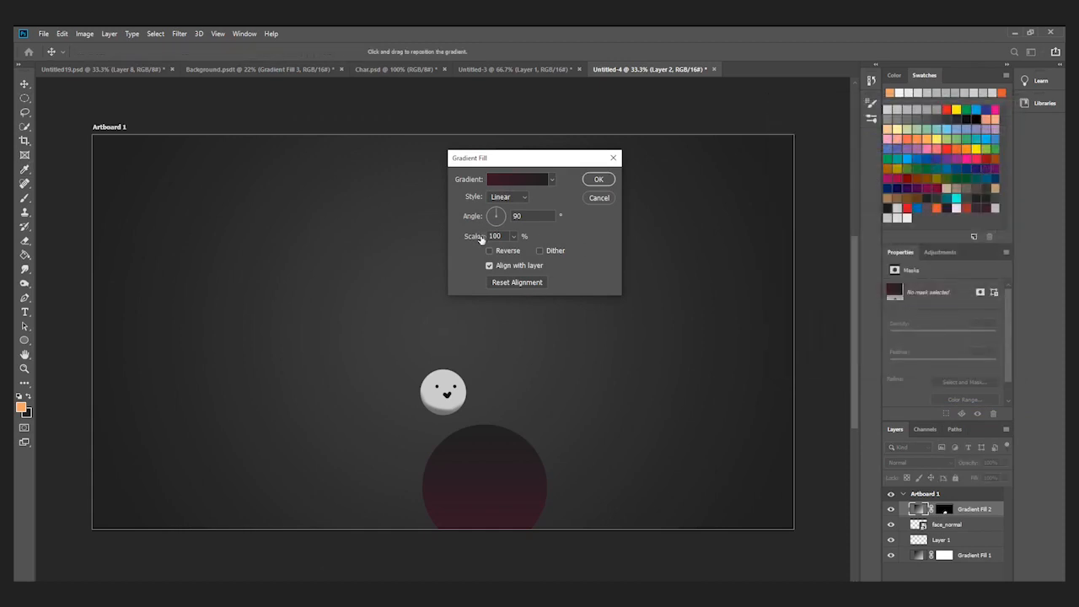
- Give the circle's fill the Linear style and angle it so the dark red lies on the circle's upper-left side
{"action": "left_click", "coordinate": [508, 196]}
{"action": "left_click", "coordinate": [510, 219]}
{"action": "left_click", "coordinate": [491, 251]}
{"action": "left_click", "coordinate": [508, 196]}
{"action": "left_click", "coordinate": [506, 208]}
{"action": "left_click_drag", "start_coordinate": [489, 481], "coordinate": [477, 416]}
{"action": "left_click", "coordinate": [494, 221]}
{"action": "left_click_drag", "start_coordinate": [498, 221], "coordinate": [501, 227]}
{"action": "left_click", "coordinate": [595, 179]}
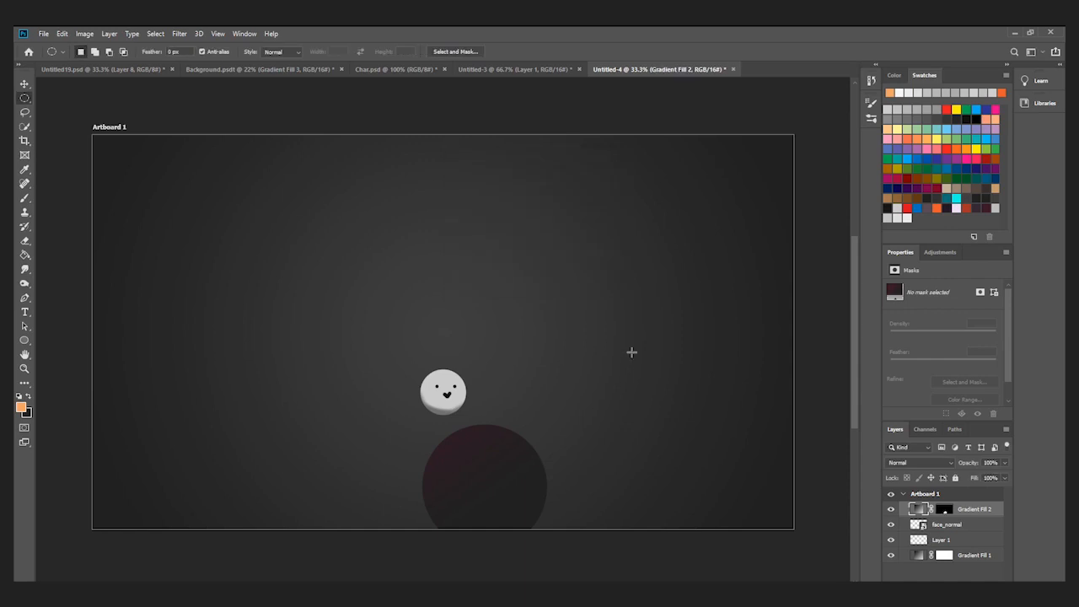
- Move the gradient circle up under the character and place its layer directly above the background gradient
{"action": "key", "text": "v"}
{"action": "left_click_drag", "start_coordinate": [487, 498], "coordinate": [466, 456]}
{"action": "left_click_drag", "start_coordinate": [919, 518], "coordinate": [923, 546]}
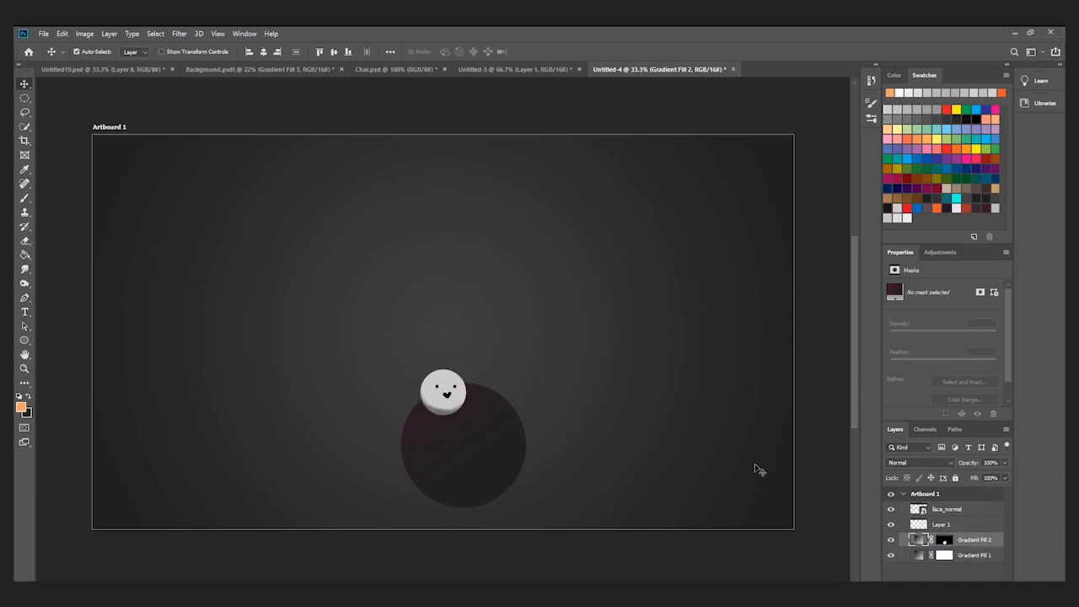
- Check which layers hold the circle and the character by toggling the visibility of Gradient Fill 2 and face_normal
{"action": "left_click", "coordinate": [926, 526]}
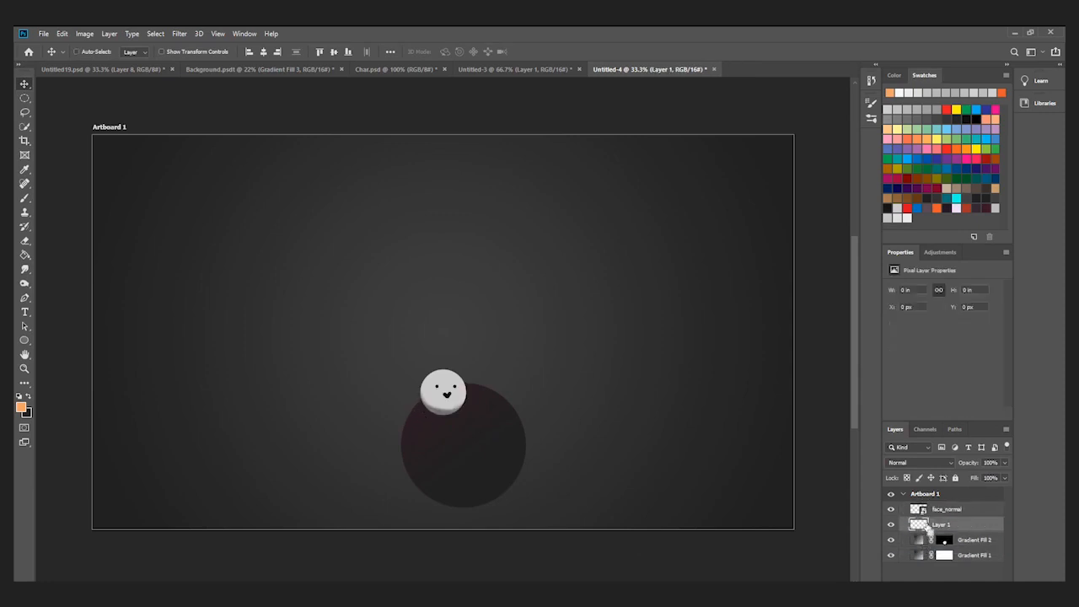
{"action": "left_click", "coordinate": [758, 477]}
{"action": "left_click", "coordinate": [532, 244]}
{"action": "left_click", "coordinate": [899, 541]}
{"action": "left_click", "coordinate": [892, 541]}
{"action": "left_click", "coordinate": [893, 543]}
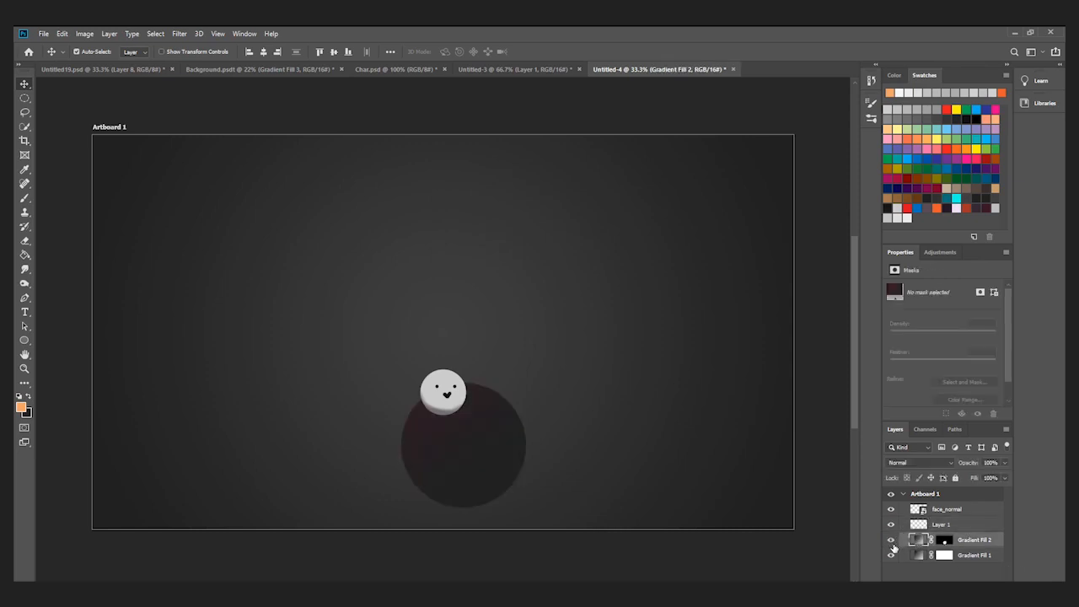
{"action": "left_click", "coordinate": [891, 509]}
{"action": "left_click", "coordinate": [891, 509]}
- Scale the face_normal character down to about 175 px and set it on the circle's upper-left edge
{"action": "left_click", "coordinate": [922, 511]}
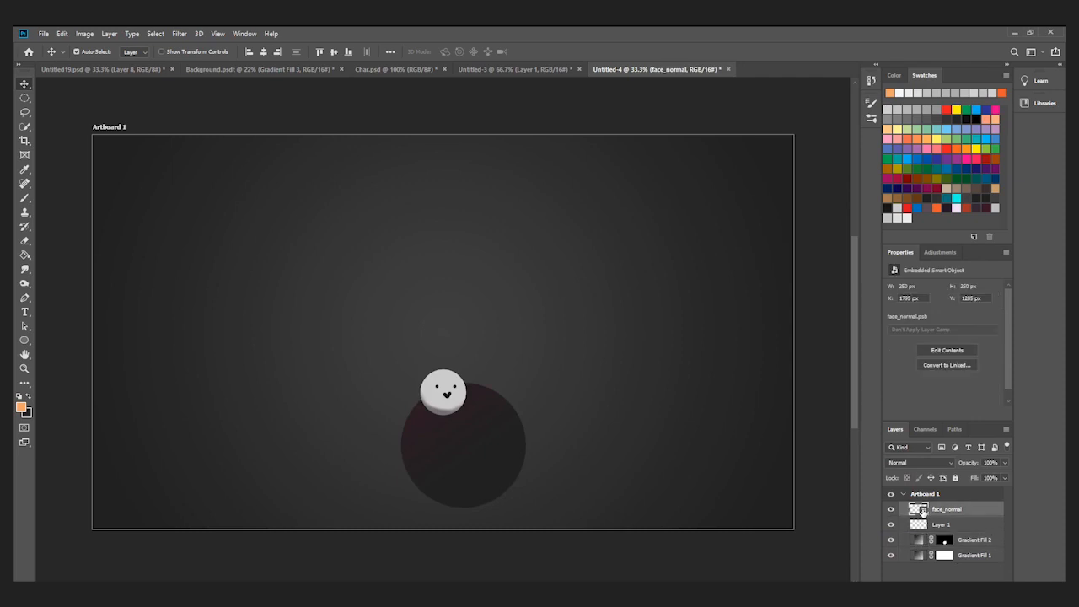
{"action": "key", "text": "ctrl+t"}
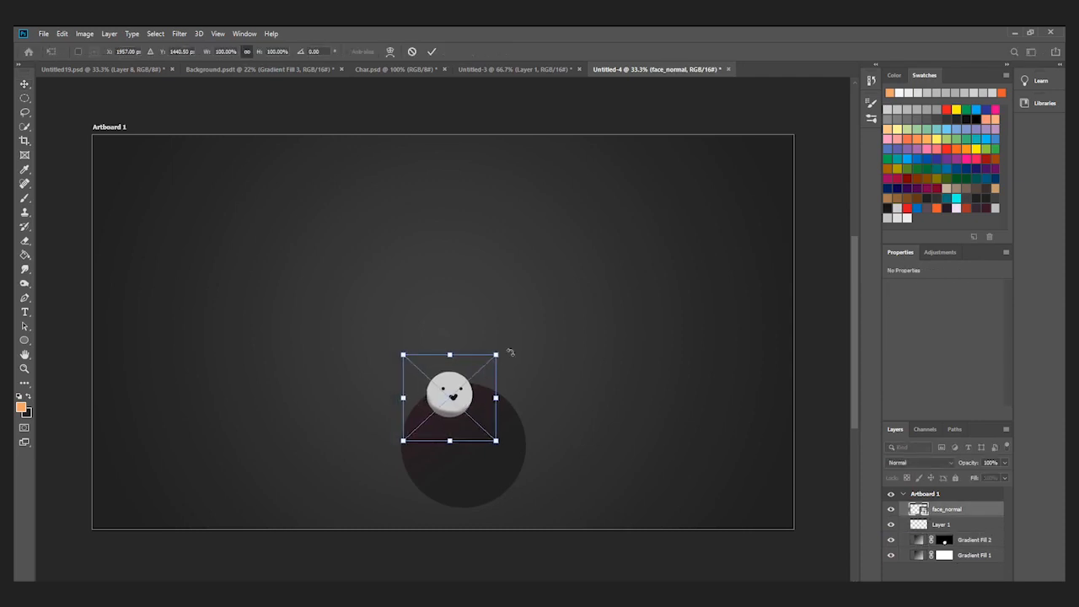
{"action": "left_click_drag", "start_coordinate": [500, 355], "coordinate": [467, 373]}
{"action": "left_click_drag", "start_coordinate": [437, 408], "coordinate": [442, 386]}
{"action": "key", "text": "Return"}
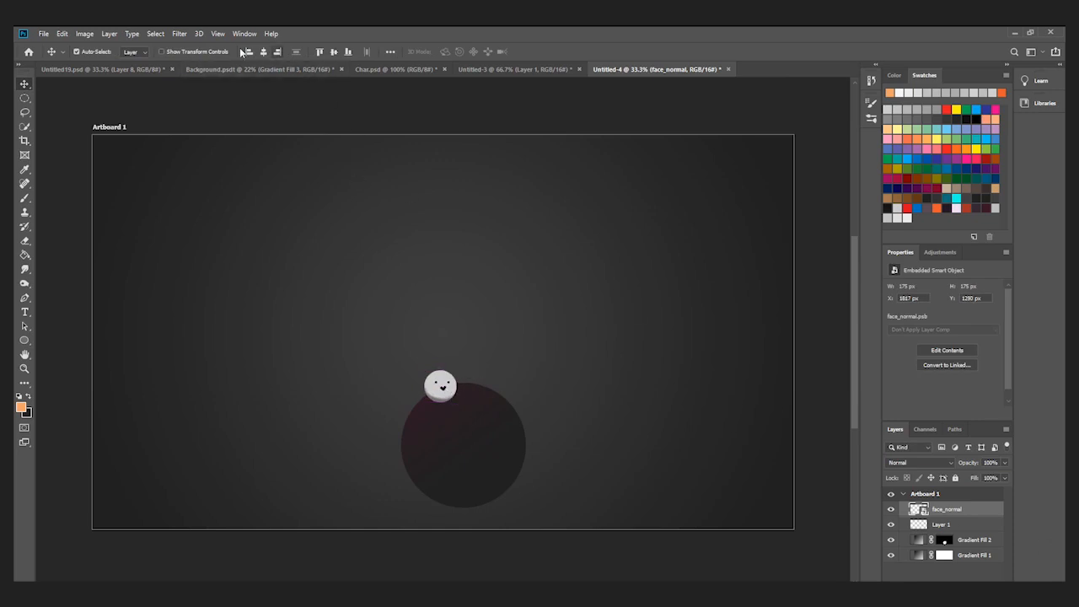
{"action": "left_click", "coordinate": [180, 34]}
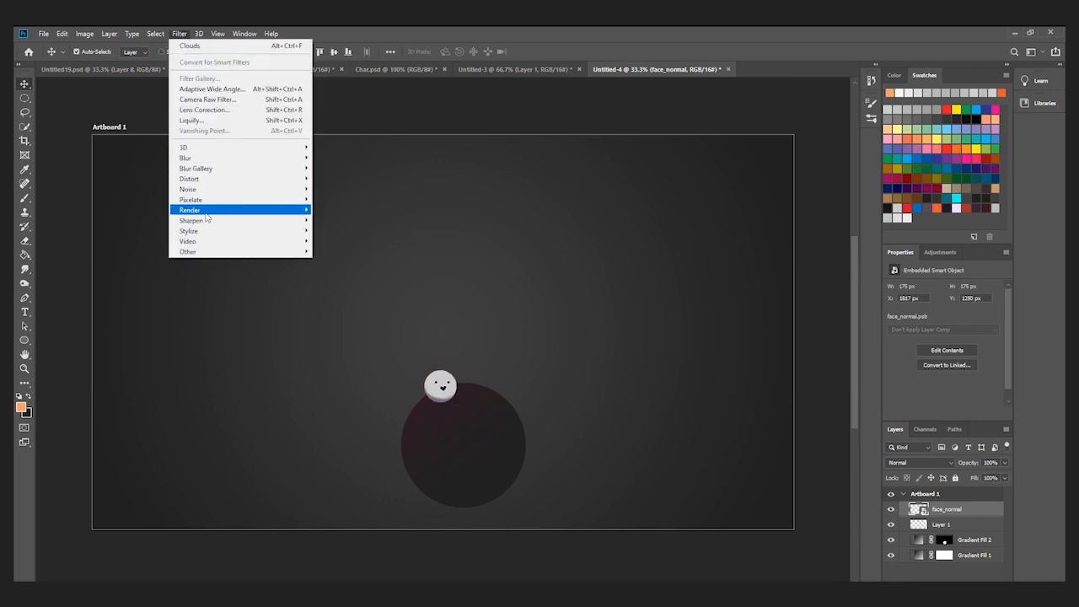
{"action": "mouse_move", "coordinate": [288, 216]}
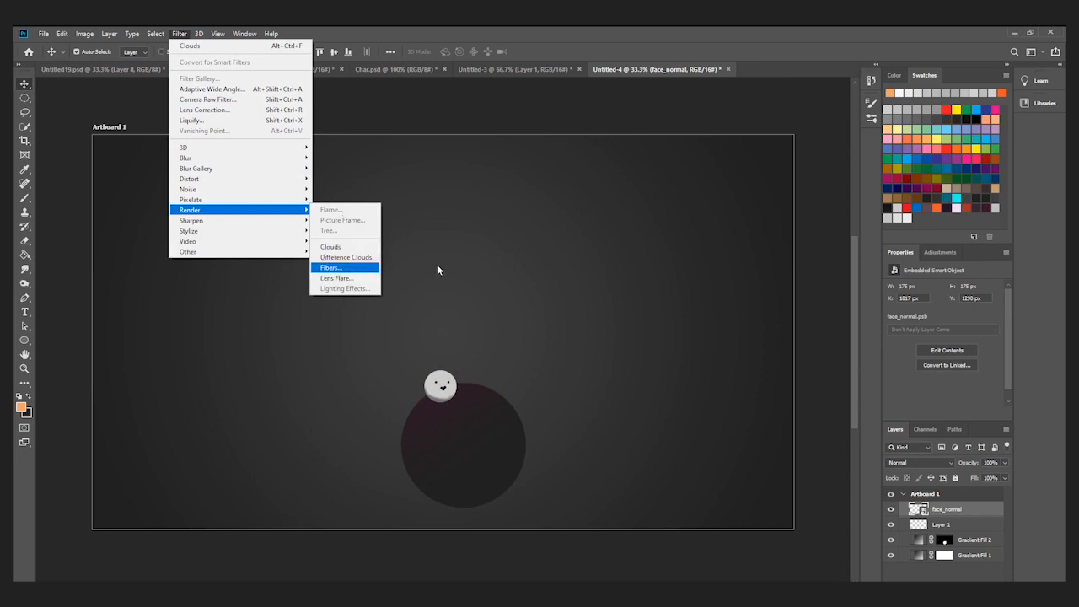
{"action": "left_click", "coordinate": [947, 515]}
- Move the empty Layer 1 above face_normal and render an Elm Tree with leaves amount 100 on it
{"action": "left_click_drag", "start_coordinate": [948, 525], "coordinate": [953, 509]}
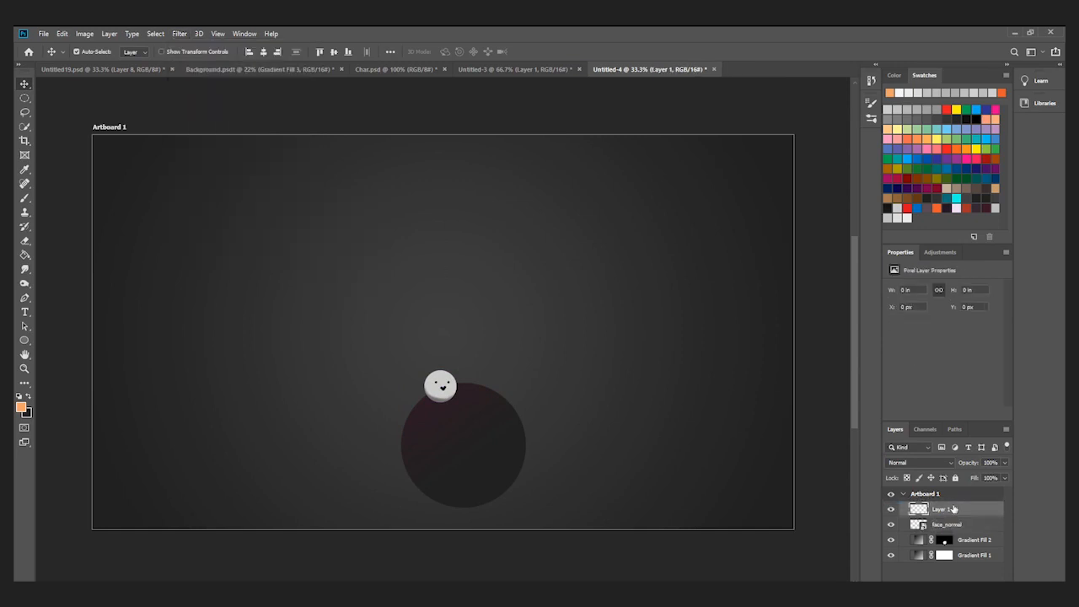
{"action": "left_click", "coordinate": [177, 33]}
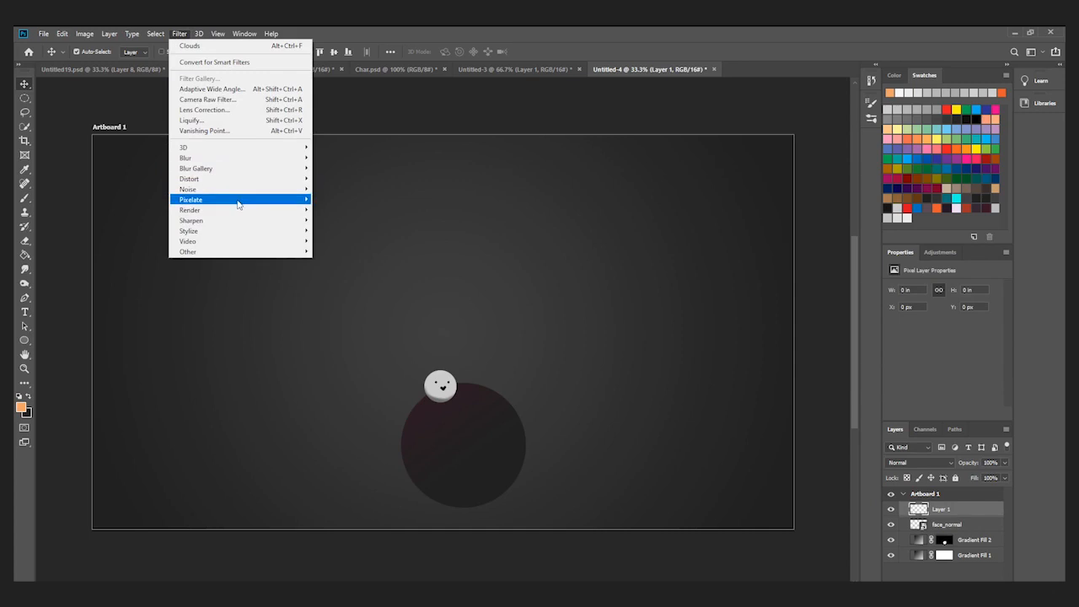
{"action": "mouse_move", "coordinate": [246, 215]}
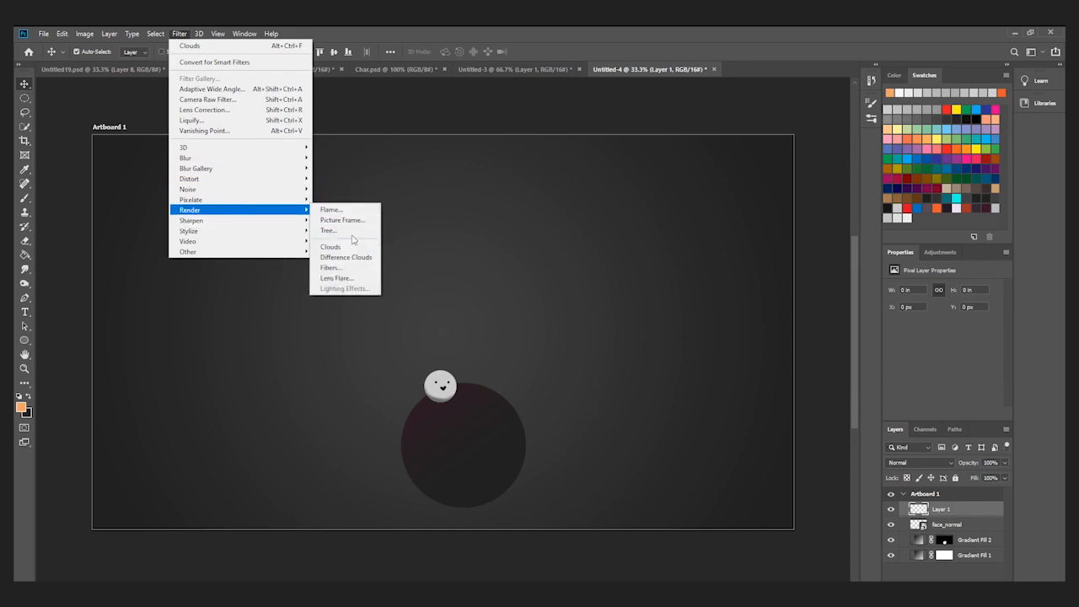
{"action": "left_click", "coordinate": [344, 231]}
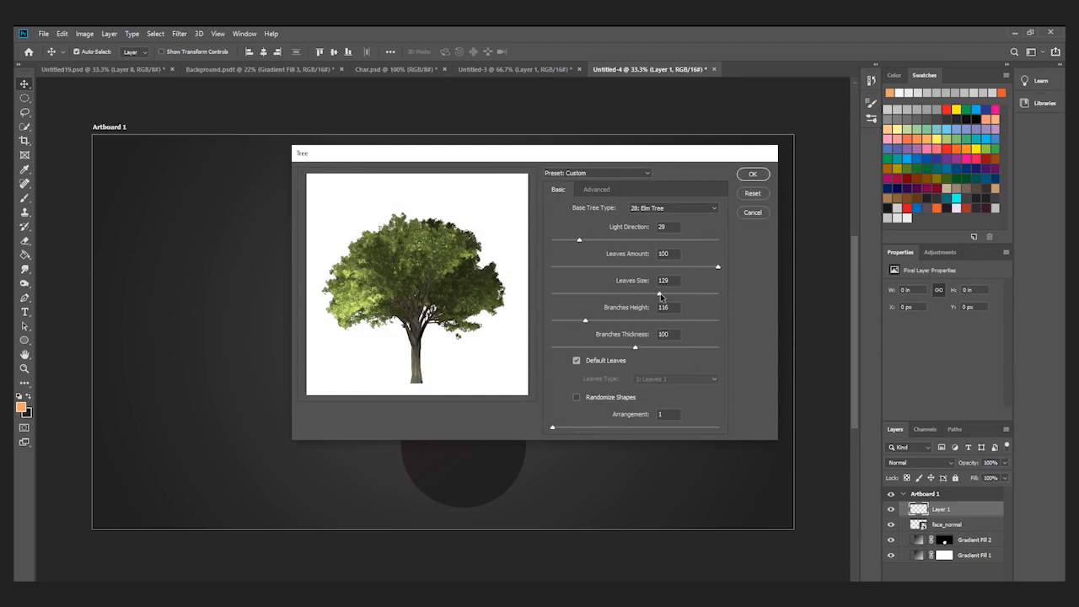
{"action": "left_click", "coordinate": [753, 175]}
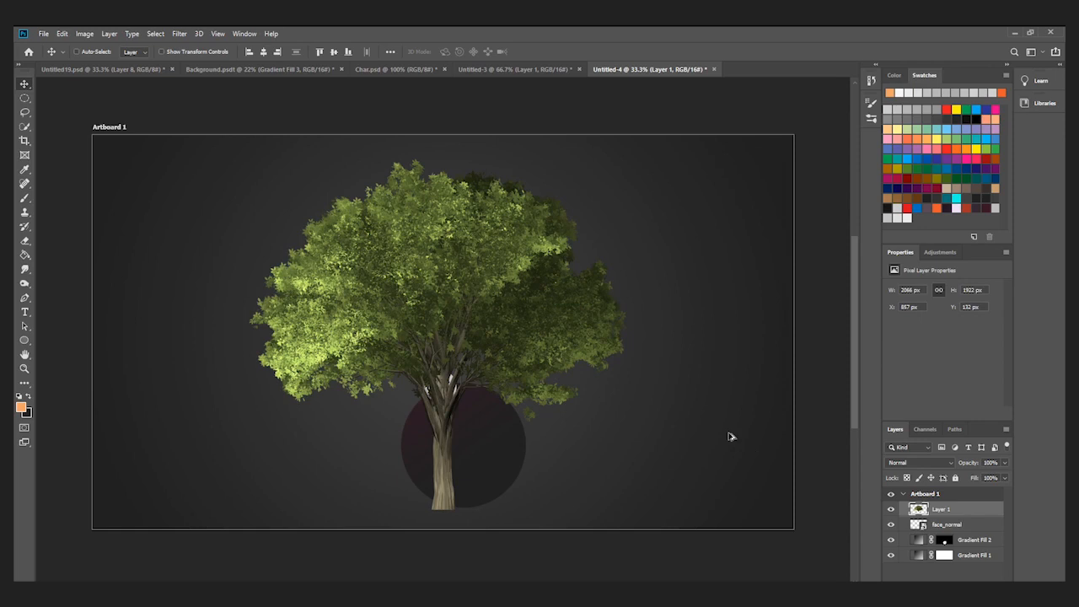
- Darken the tree with Hue/Saturation, using saturation -100 and lightness -84
{"action": "key", "text": "ctrl+alt+u"}
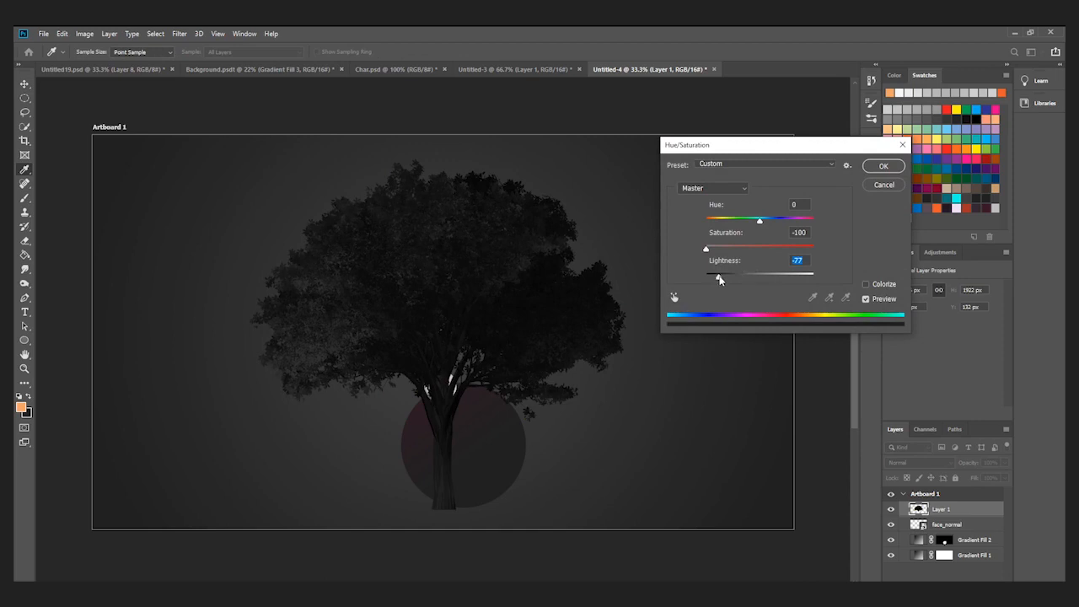
{"action": "mouse_move", "coordinate": [717, 279]}
{"action": "left_mouse_down"}
{"action": "mouse_move", "coordinate": [730, 279]}
{"action": "mouse_move", "coordinate": [717, 278]}
{"action": "left_mouse_up"}
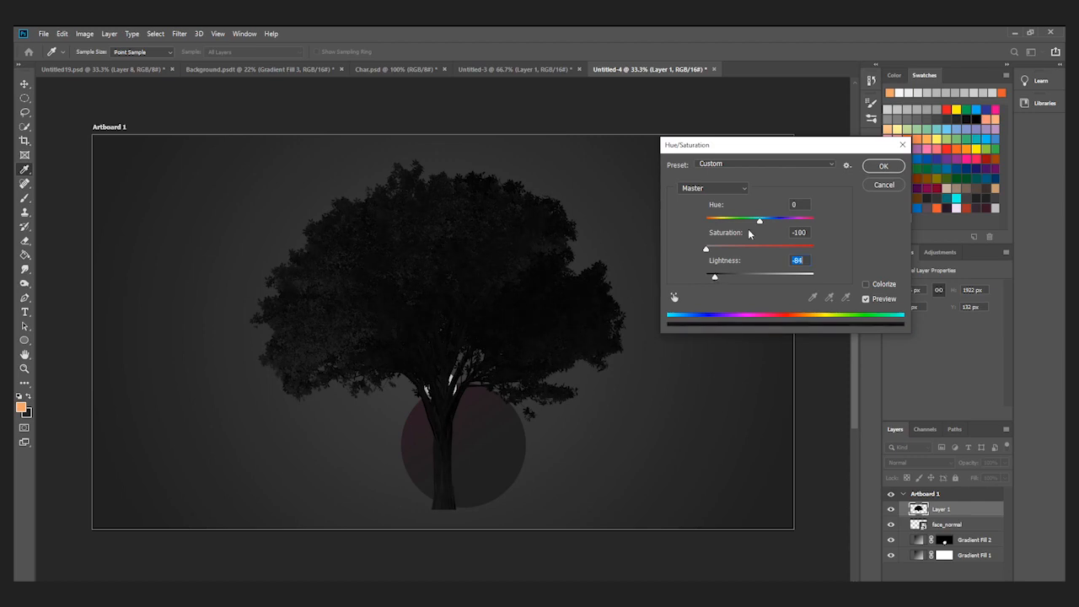
{"action": "left_click", "coordinate": [884, 166]}
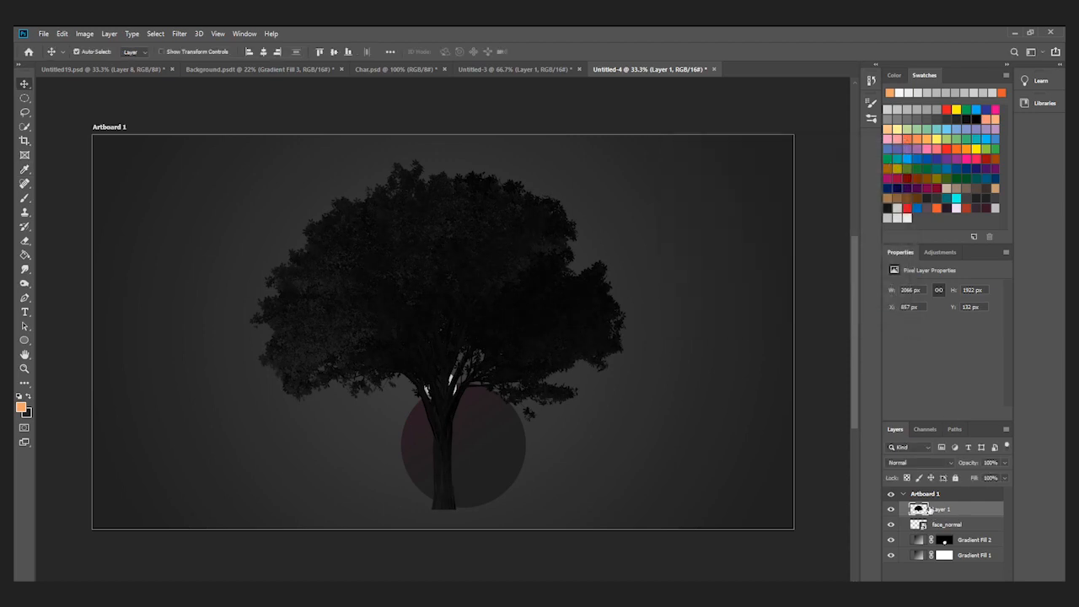
- Scale the tree down to about 888 by 826 px, stand it on the circle's upper-right edge, and move its layer beneath the circle
{"action": "key", "text": "ctrl+t"}
{"action": "left_click_drag", "start_coordinate": [261, 172], "coordinate": [468, 364]}
{"action": "left_click_drag", "start_coordinate": [558, 458], "coordinate": [500, 347]}
{"action": "key", "text": "Return"}
{"action": "left_click_drag", "start_coordinate": [955, 511], "coordinate": [952, 548]}
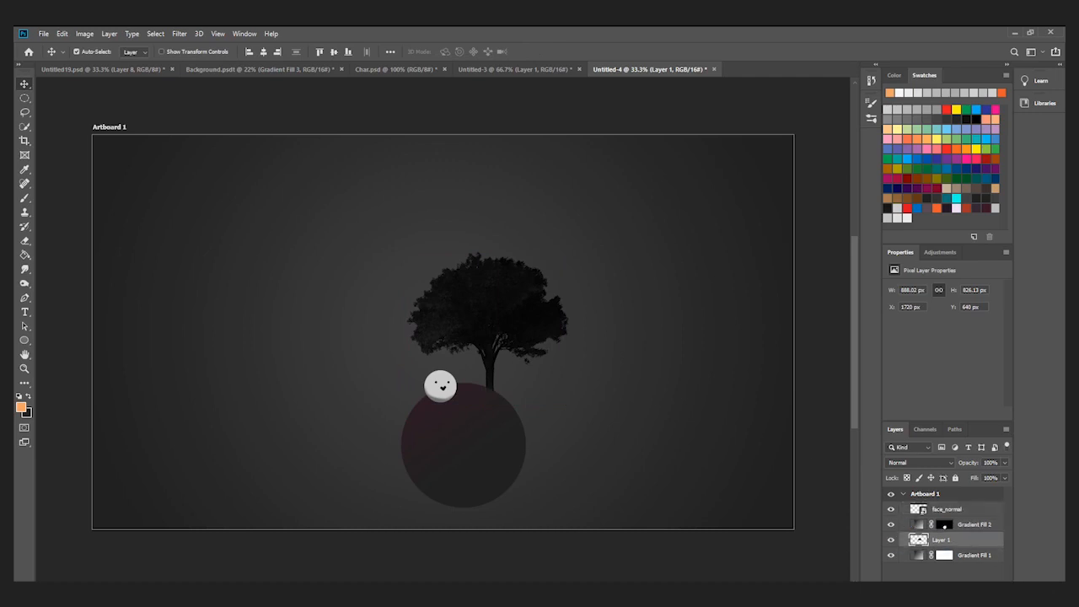
- Add a linear 90° gradient fill layer above the tree using the dark red to near-black preset
{"action": "left_click", "coordinate": [946, 587]}
{"action": "left_click", "coordinate": [982, 406]}
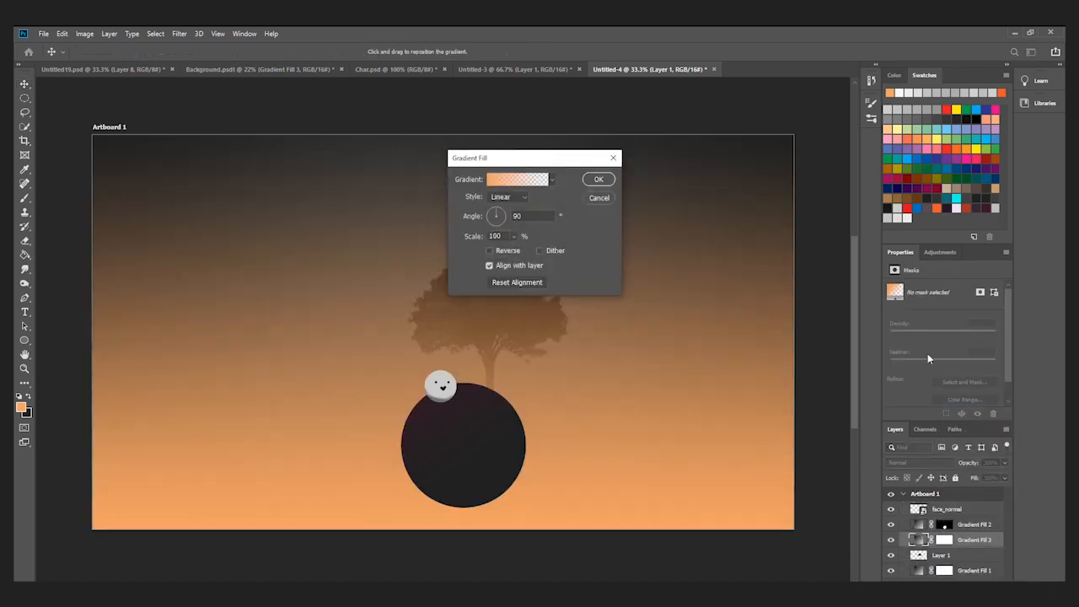
{"action": "left_click", "coordinate": [533, 181]}
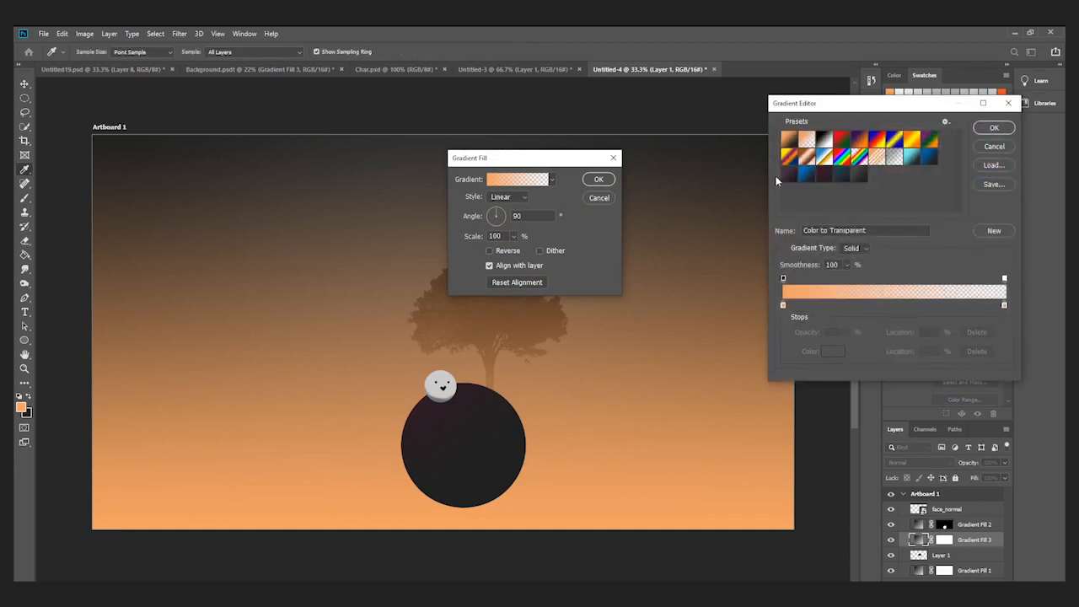
{"action": "left_click", "coordinate": [821, 179]}
{"action": "left_click", "coordinate": [993, 128]}
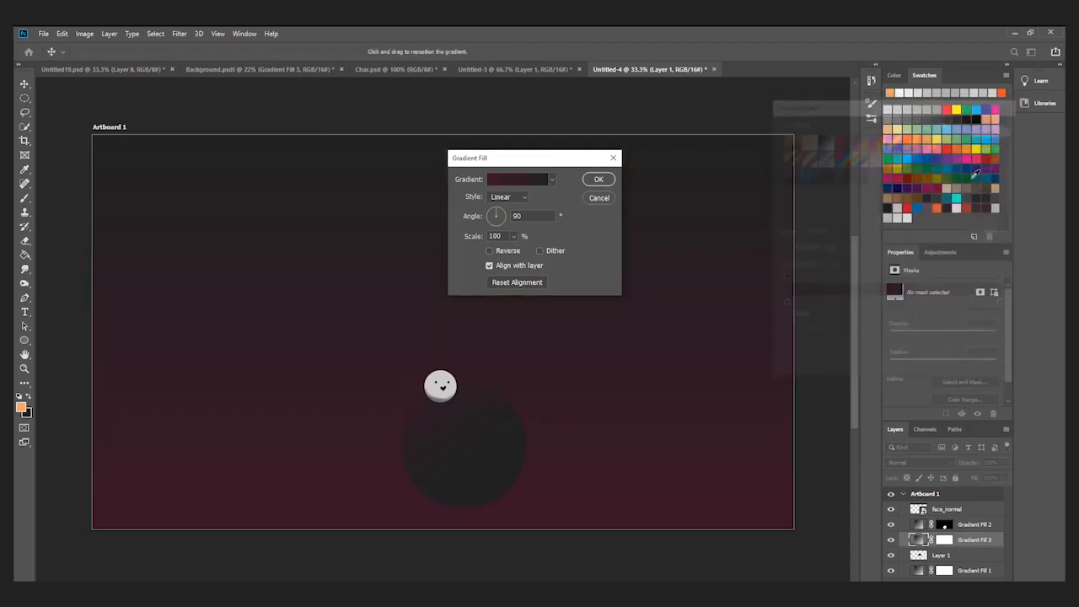
{"action": "left_click", "coordinate": [600, 180]}
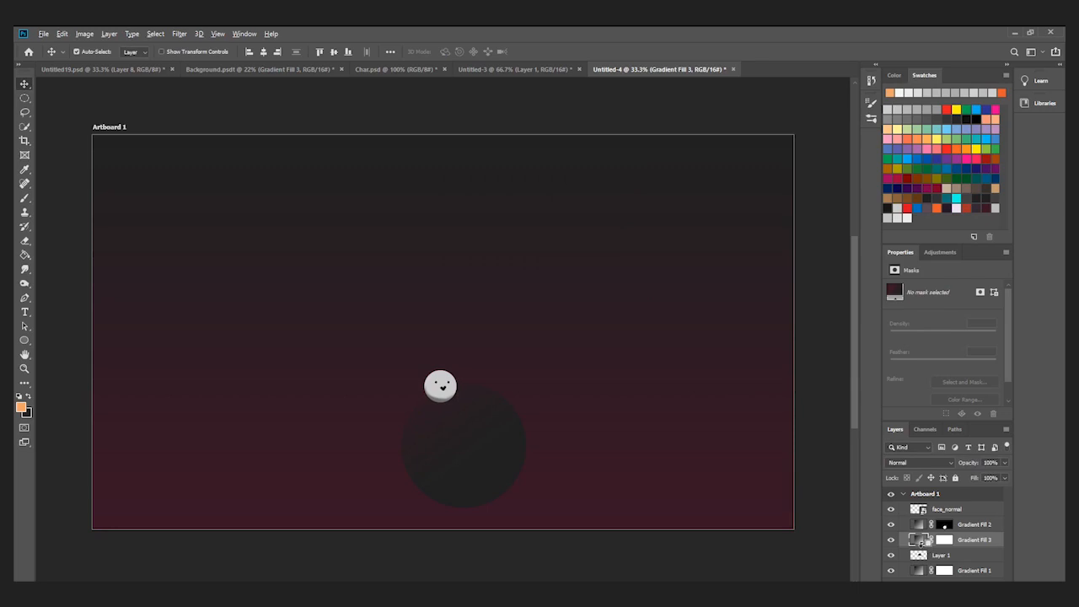
- Clip the dark red gradient fill to the tree layer and set it to a linear, non-reversed gradient at 40.18°
{"action": "left_click", "coordinate": [922, 542], "text": "alt"}
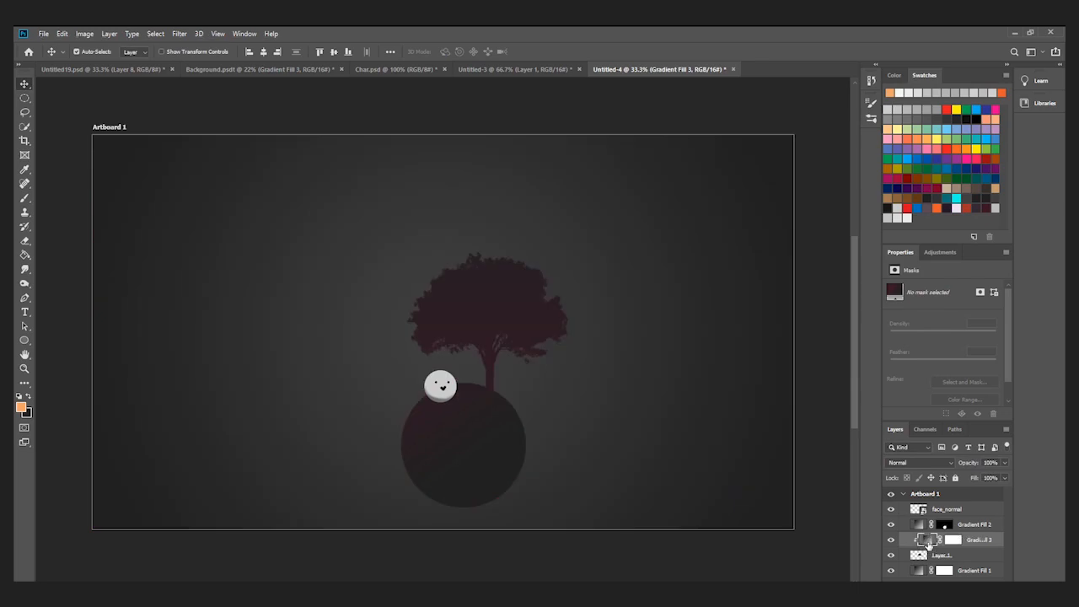
{"action": "double_click", "coordinate": [924, 540]}
{"action": "left_click", "coordinate": [509, 197]}
{"action": "left_click", "coordinate": [512, 216]}
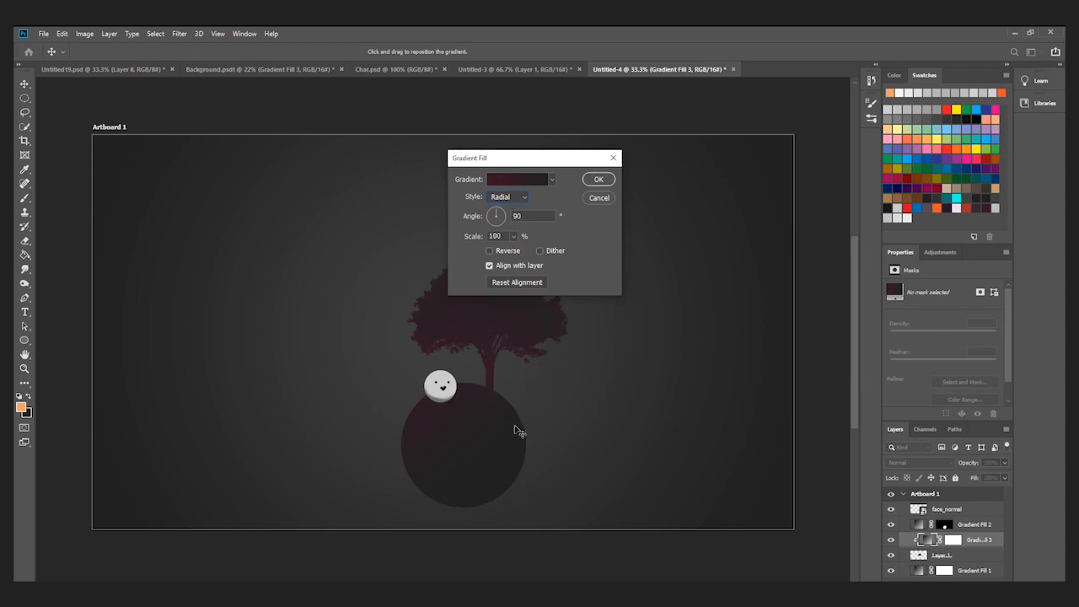
{"action": "left_click", "coordinate": [491, 251]}
{"action": "left_click", "coordinate": [524, 199]}
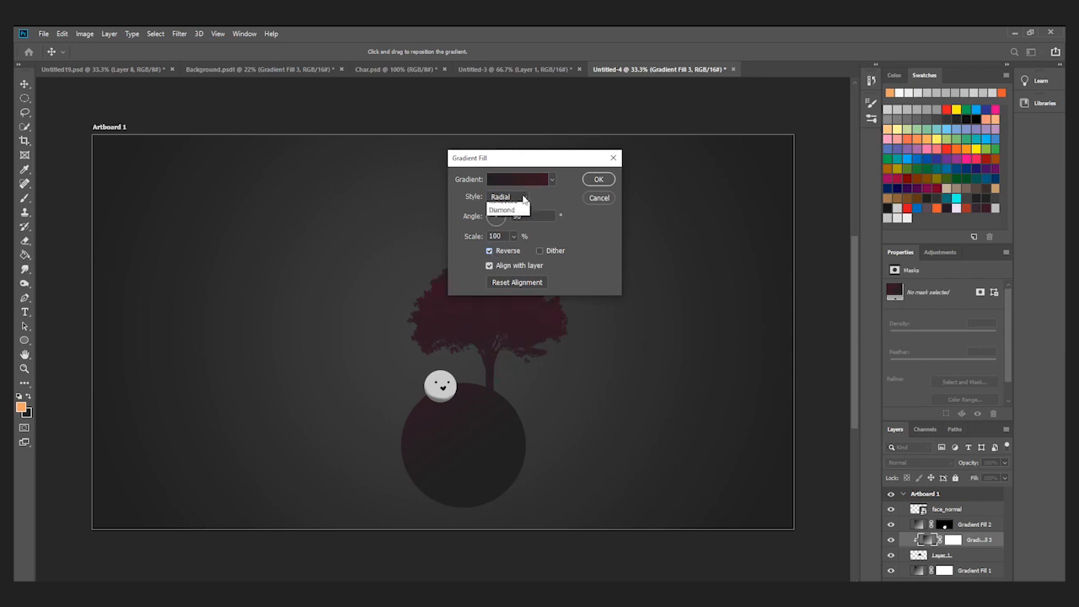
{"action": "left_click", "coordinate": [519, 209]}
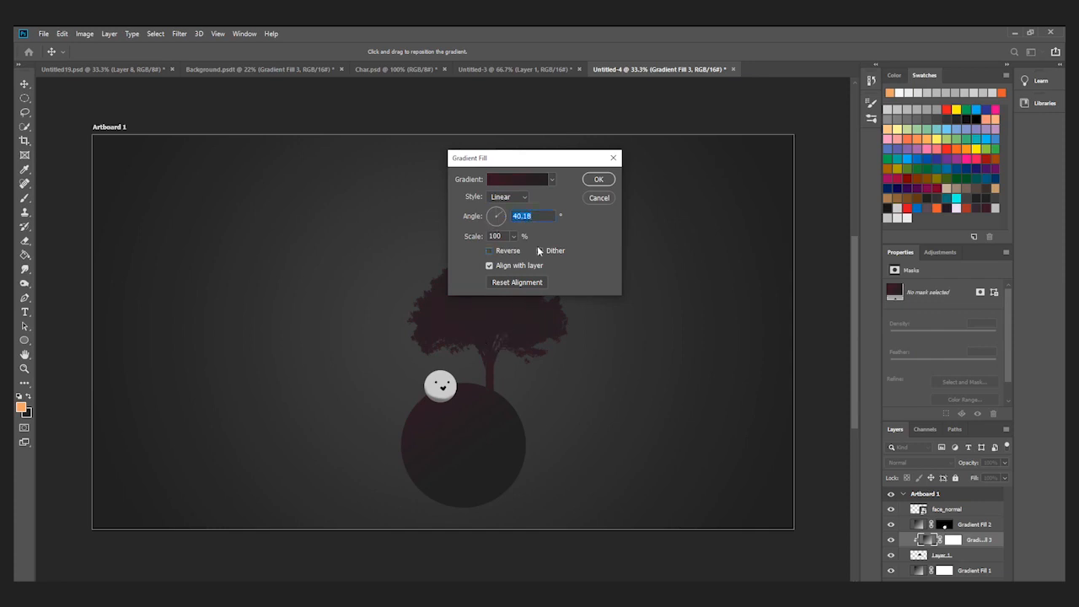
{"action": "left_click_drag", "start_coordinate": [557, 157], "coordinate": [735, 146]}
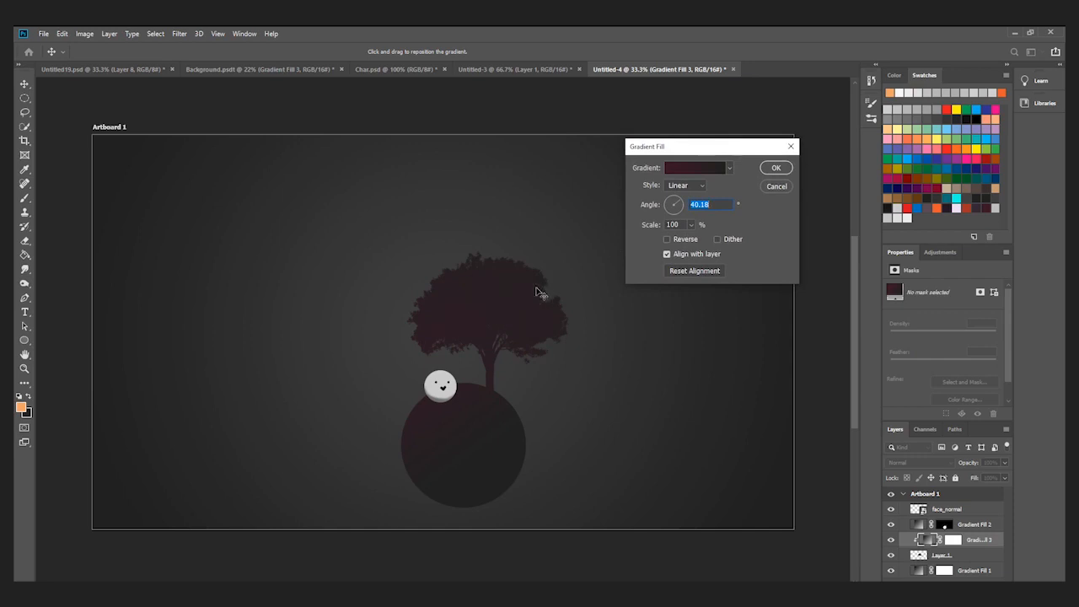
{"action": "left_click", "coordinate": [776, 169]}
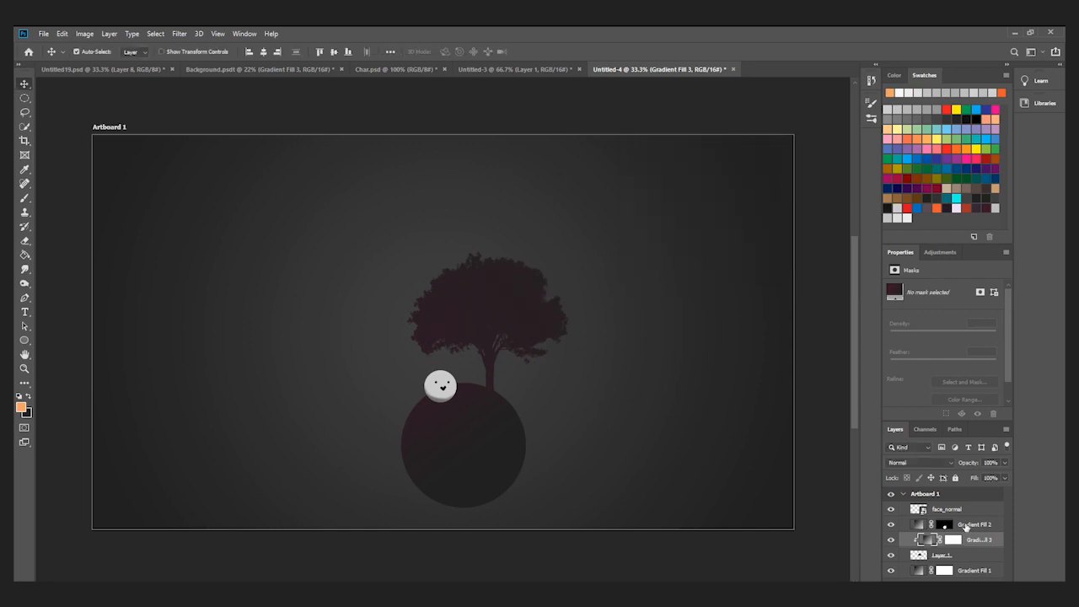
- Combine the face, both upper gradient fills and the tree layer into a single smart object
{"action": "left_click", "coordinate": [962, 558]}
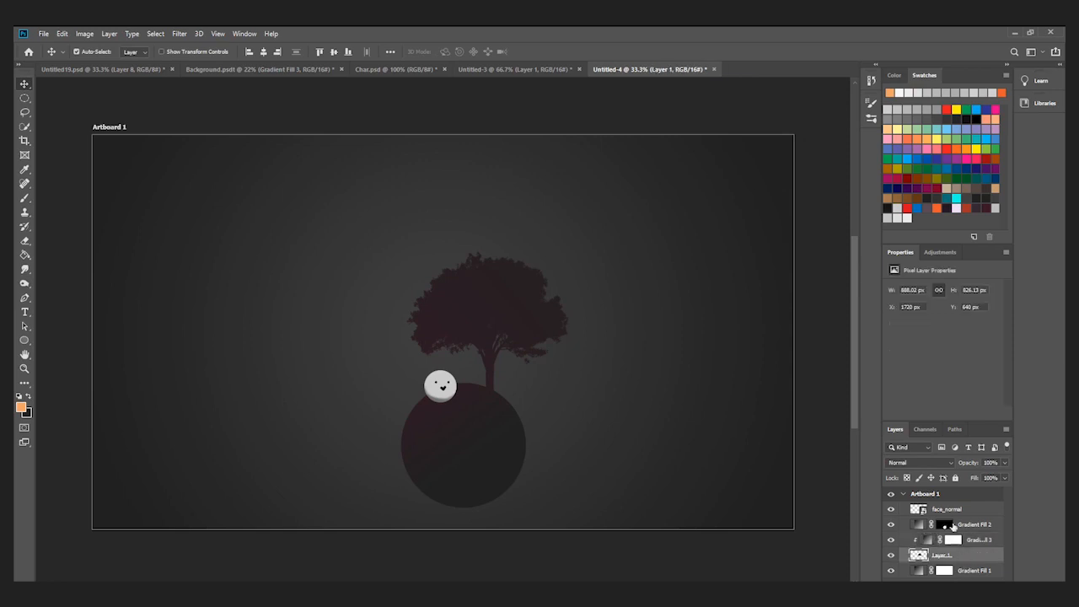
{"action": "left_click", "coordinate": [948, 510], "text": "ctrl"}
{"action": "right_click", "coordinate": [948, 512]}
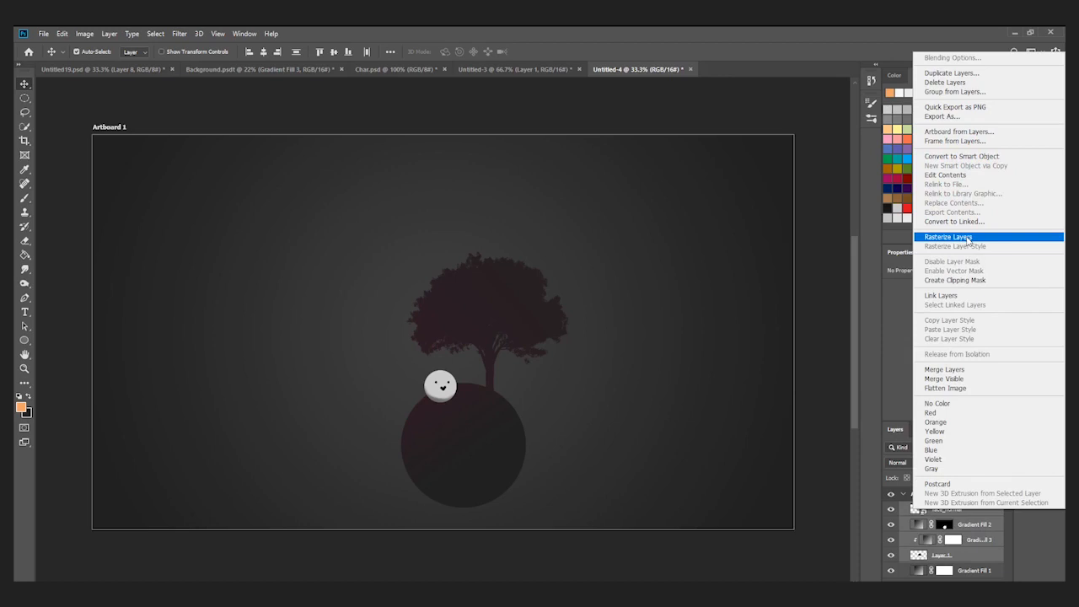
{"action": "left_click", "coordinate": [961, 156]}
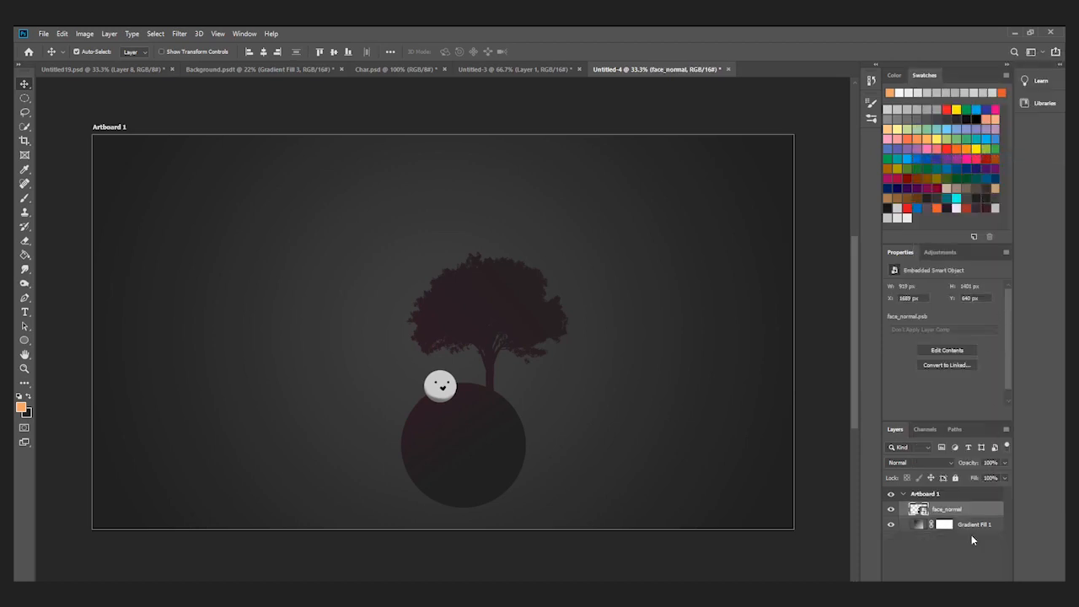
- Scale the character, planet and tree smart object down to about 595 by 907 px and place it slightly below the artboard's center
{"action": "left_click", "coordinate": [962, 558]}
{"action": "left_click", "coordinate": [495, 465]}
{"action": "key", "text": "ctrl+t"}
{"action": "left_click_drag", "start_coordinate": [792, 136], "coordinate": [607, 240]}
{"action": "left_click_drag", "start_coordinate": [392, 470], "coordinate": [468, 402]}
{"action": "left_click_drag", "start_coordinate": [683, 172], "coordinate": [662, 184]}
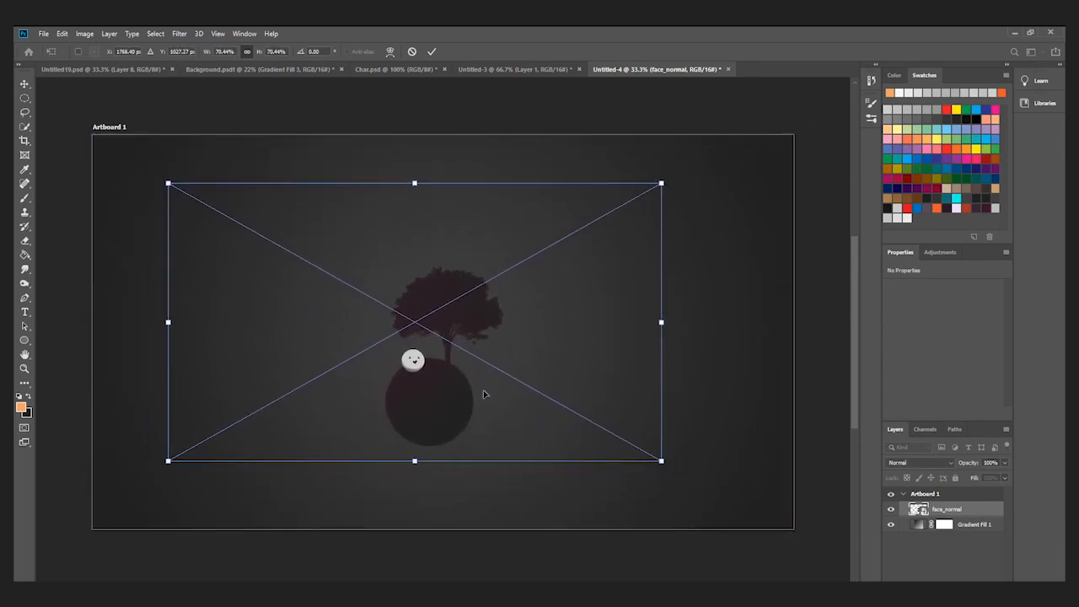
{"action": "left_click_drag", "start_coordinate": [463, 400], "coordinate": [483, 424]}
{"action": "left_click_drag", "start_coordinate": [681, 218], "coordinate": [639, 234]}
{"action": "left_click_drag", "start_coordinate": [453, 447], "coordinate": [476, 438]}
{"action": "key", "text": "Return"}
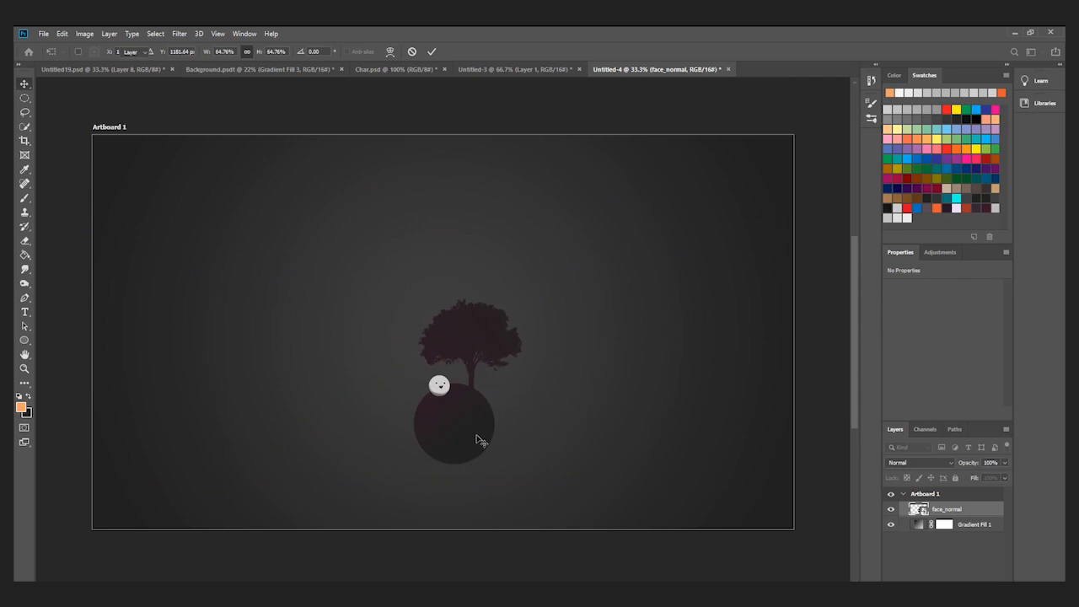
- Create a new 800 x 800 px document at 72 ppi from the recent custom preset
{"action": "left_click", "coordinate": [41, 34]}
{"action": "left_click", "coordinate": [51, 44]}
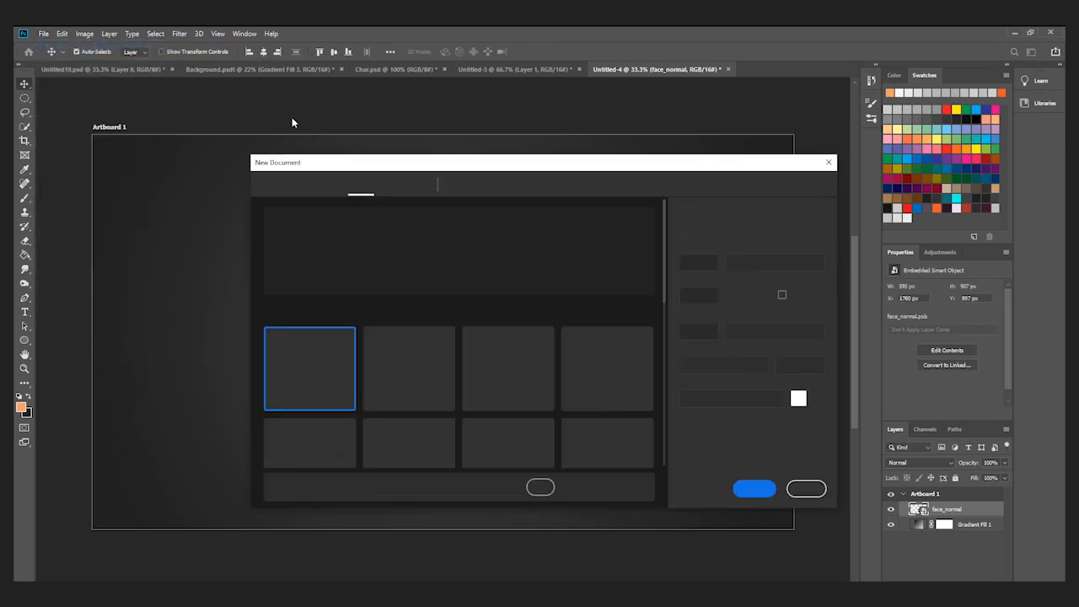
{"action": "left_click", "coordinate": [506, 375]}
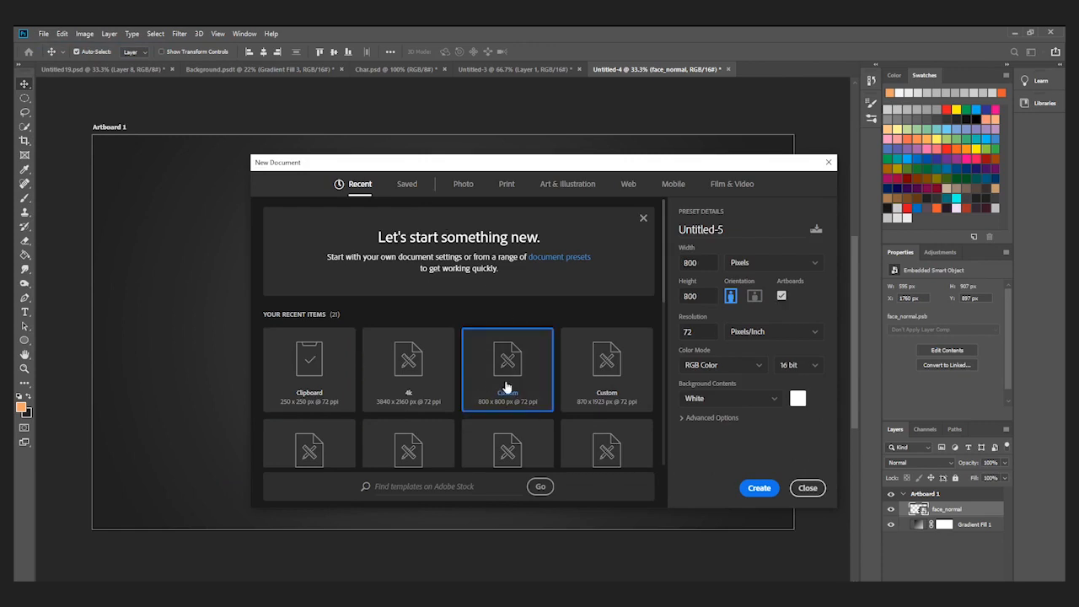
{"action": "left_click", "coordinate": [759, 489]}
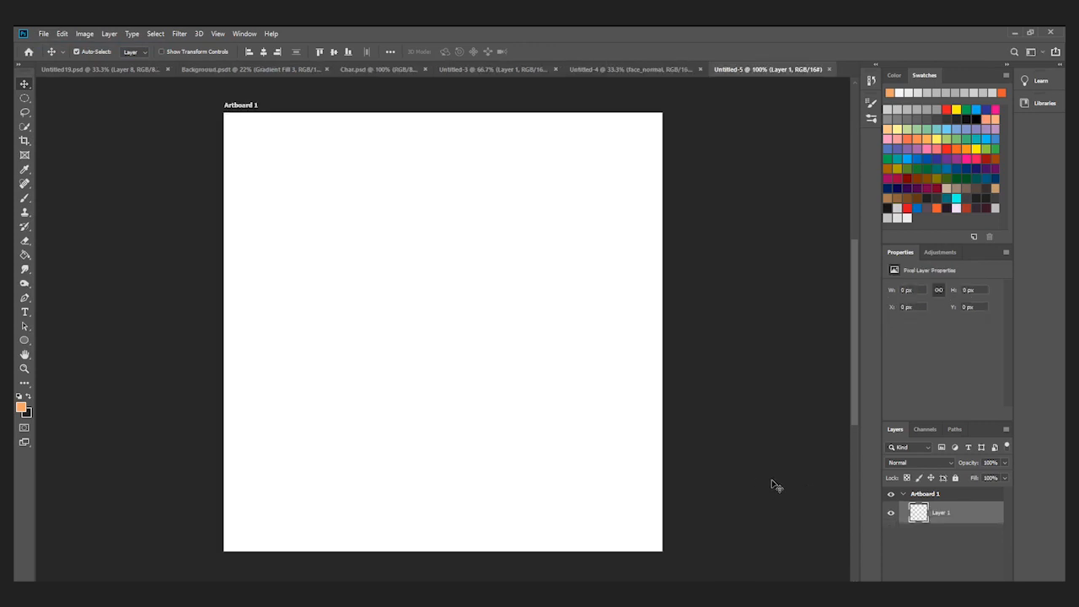
- Draw a closed triangular Pen path about 303 by 258 px with an inward-curving right edge, and choose dark maroon as the foreground color
{"action": "left_click", "coordinate": [24, 299]}
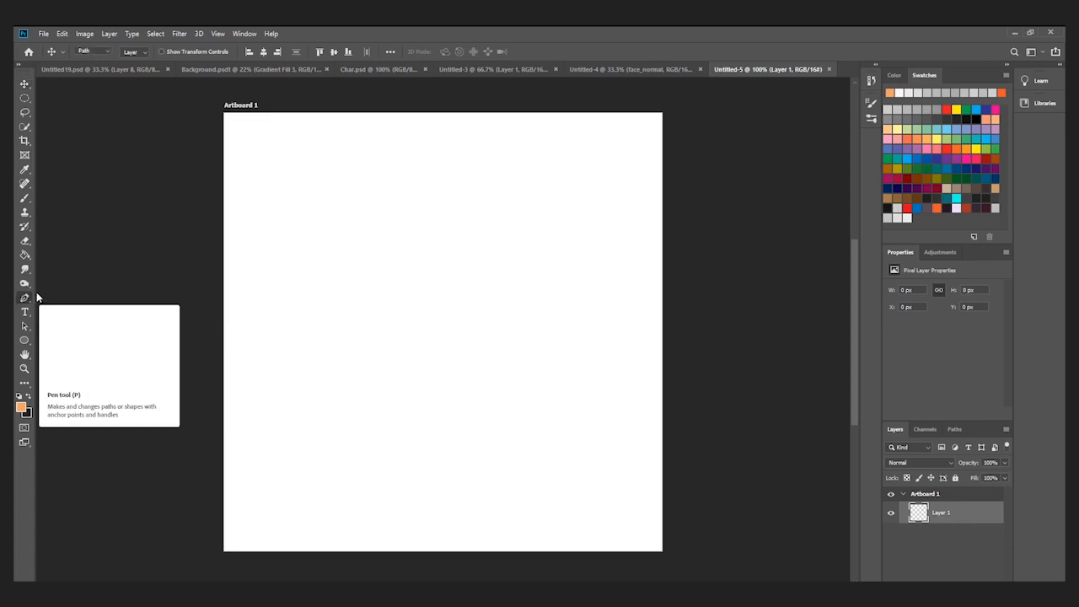
{"action": "left_click", "coordinate": [349, 417]}
{"action": "left_click_drag", "start_coordinate": [448, 279], "coordinate": [472, 250]}
{"action": "left_click", "coordinate": [349, 419]}
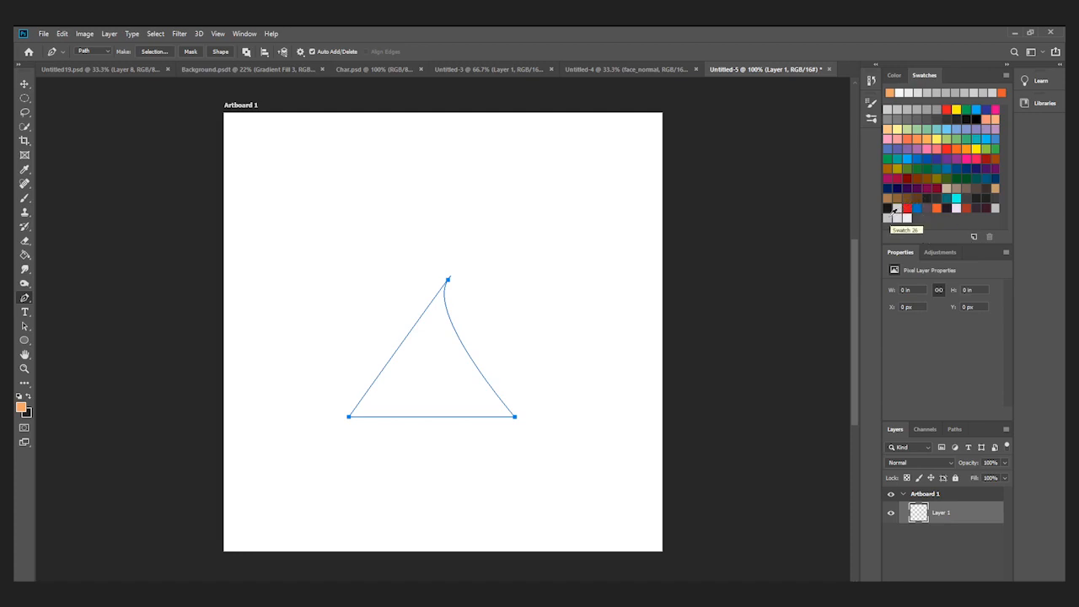
{"action": "left_click", "coordinate": [986, 207]}
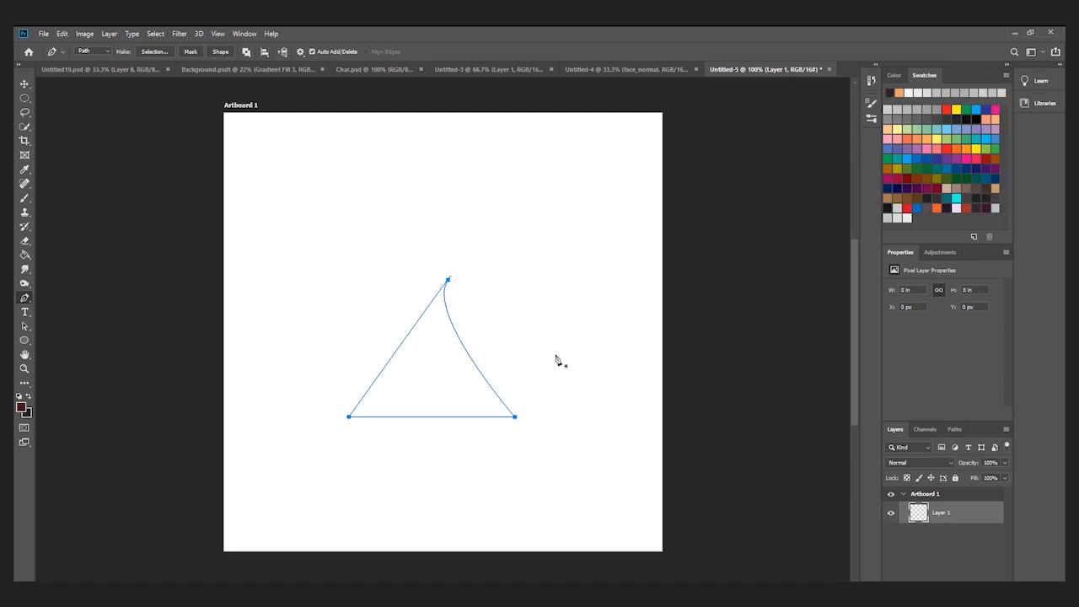
{"action": "key", "text": "g"}
{"action": "left_click", "coordinate": [435, 379]}
{"action": "key", "text": "ctrl+z"}
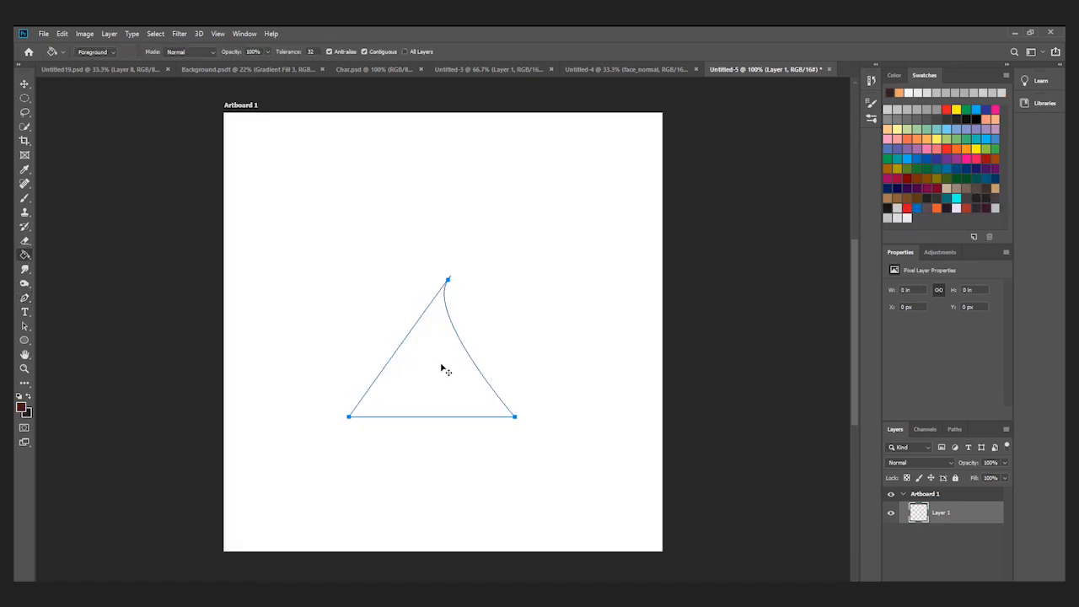
{"action": "right_click", "coordinate": [463, 346], "text": "shift"}
{"action": "key", "text": "Escape"}
- Turn the triangular path into a selection and fill it with the dark maroon foreground color
{"action": "key", "text": "p"}
{"action": "right_click", "coordinate": [461, 345]}
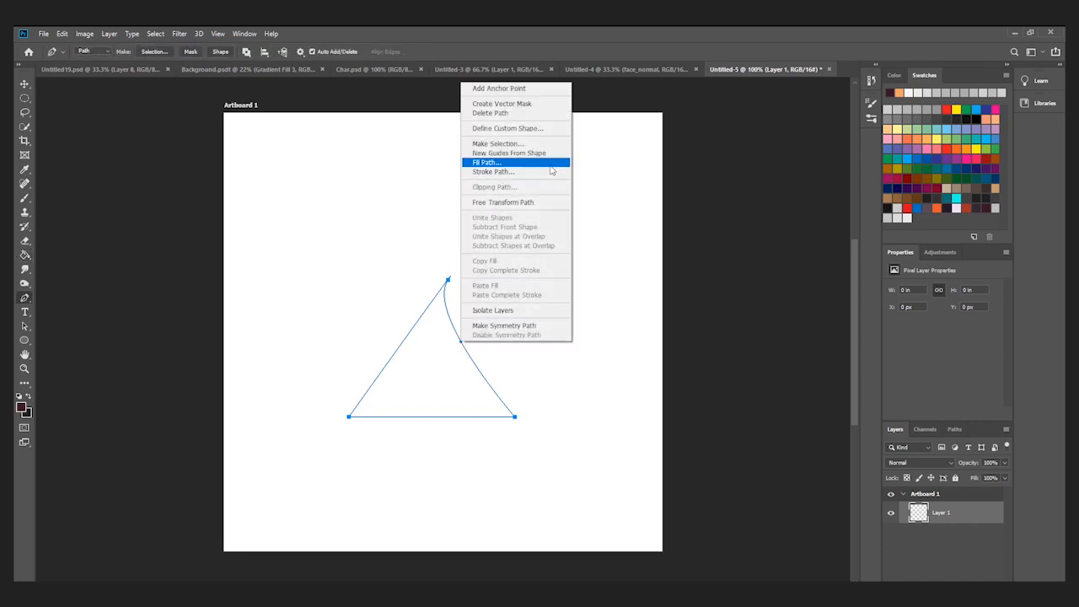
{"action": "left_click", "coordinate": [520, 144]}
{"action": "key", "text": "Return"}
{"action": "key", "text": "g"}
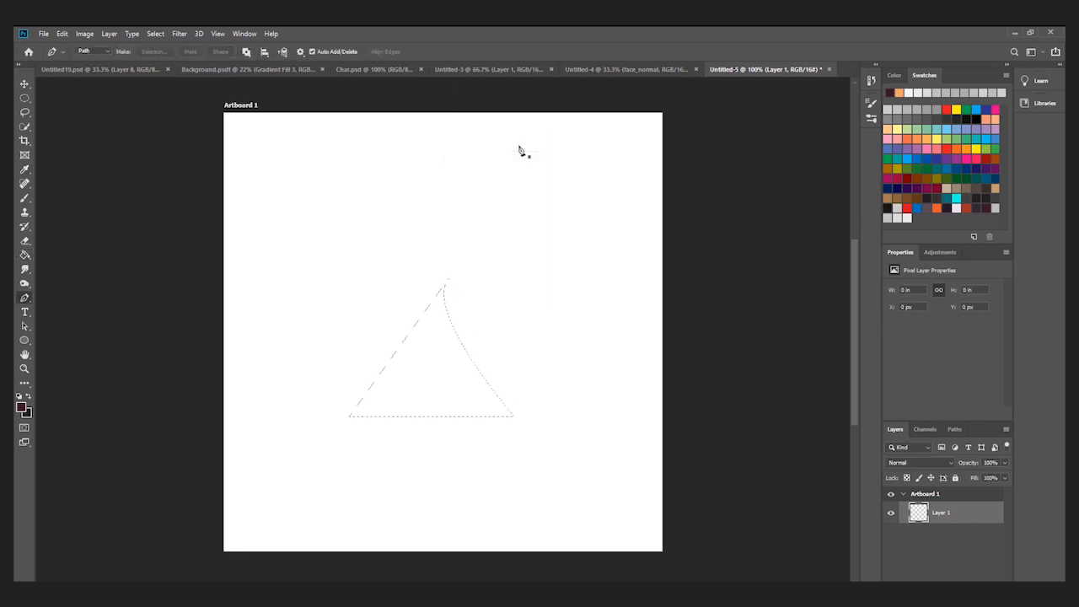
{"action": "left_click", "coordinate": [429, 369]}
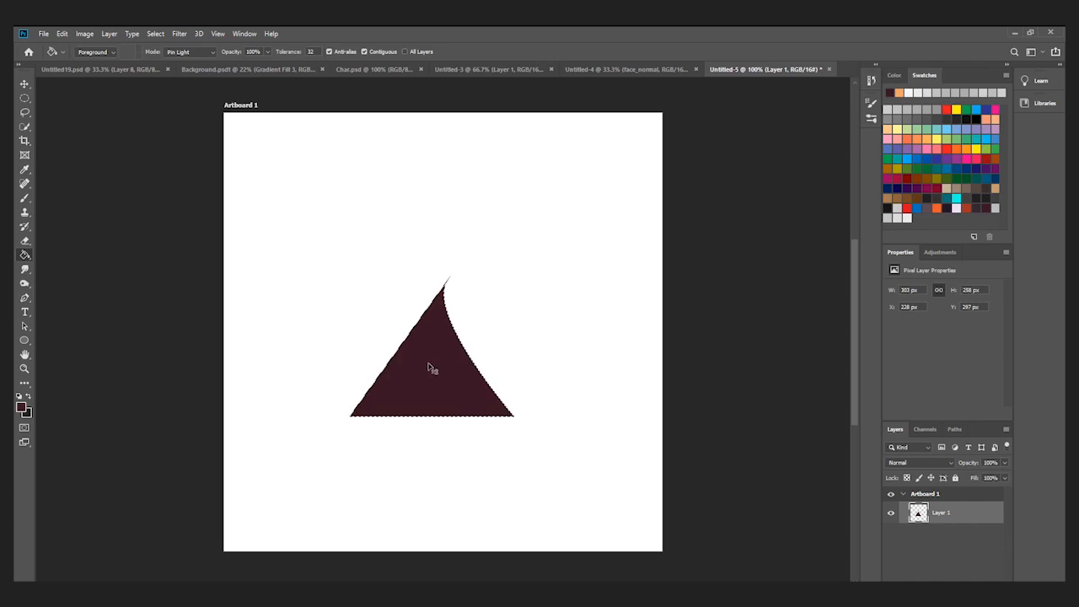
- Deselect the filled triangle and define it as a brush preset named "pire"
{"action": "left_click", "coordinate": [109, 34]}
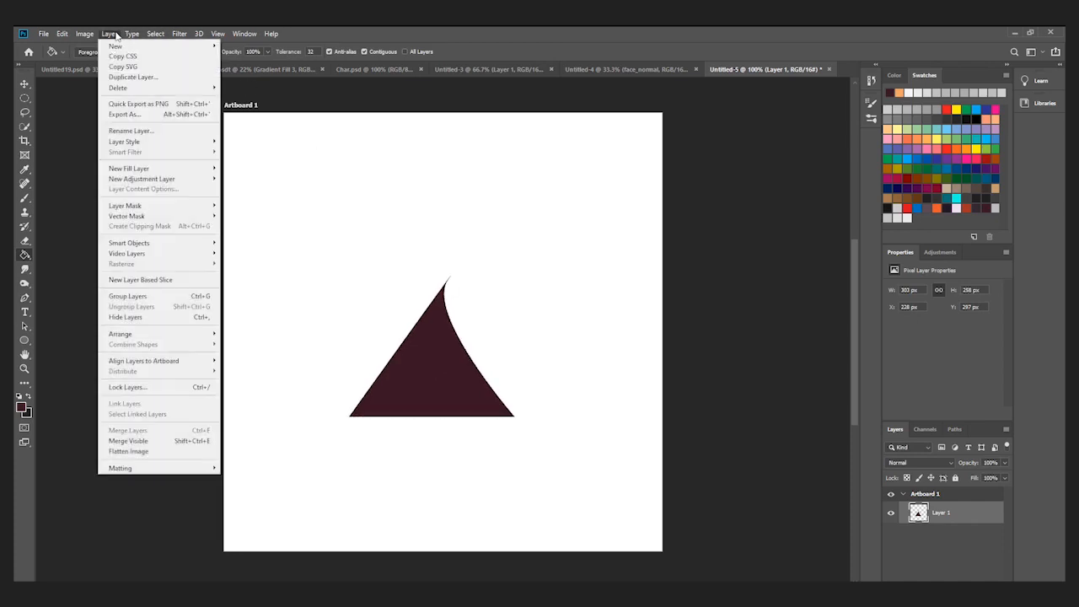
{"action": "left_click", "coordinate": [61, 34]}
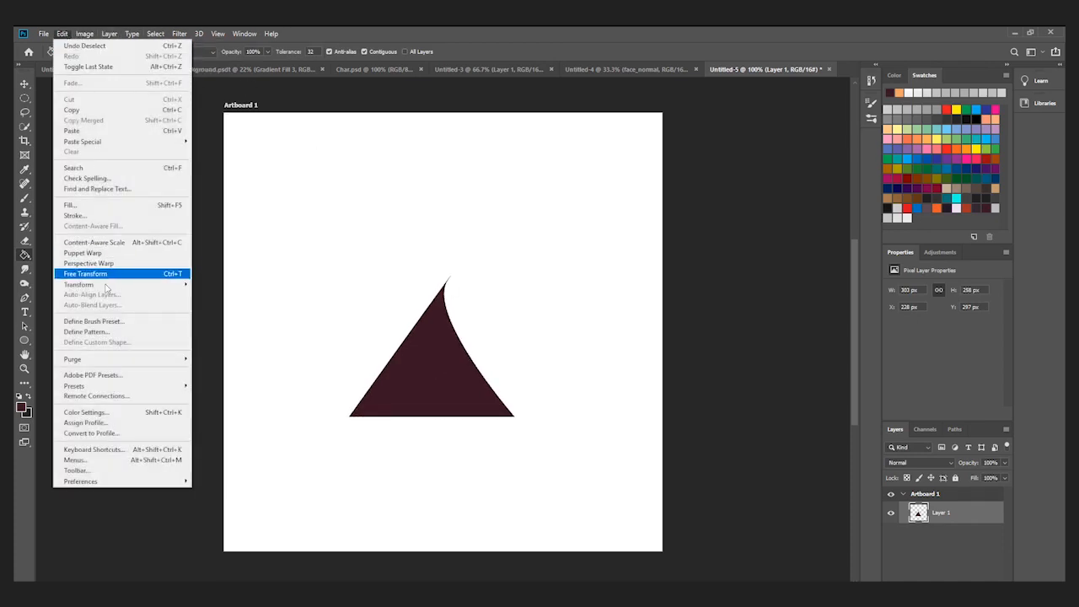
{"action": "left_click", "coordinate": [94, 321]}
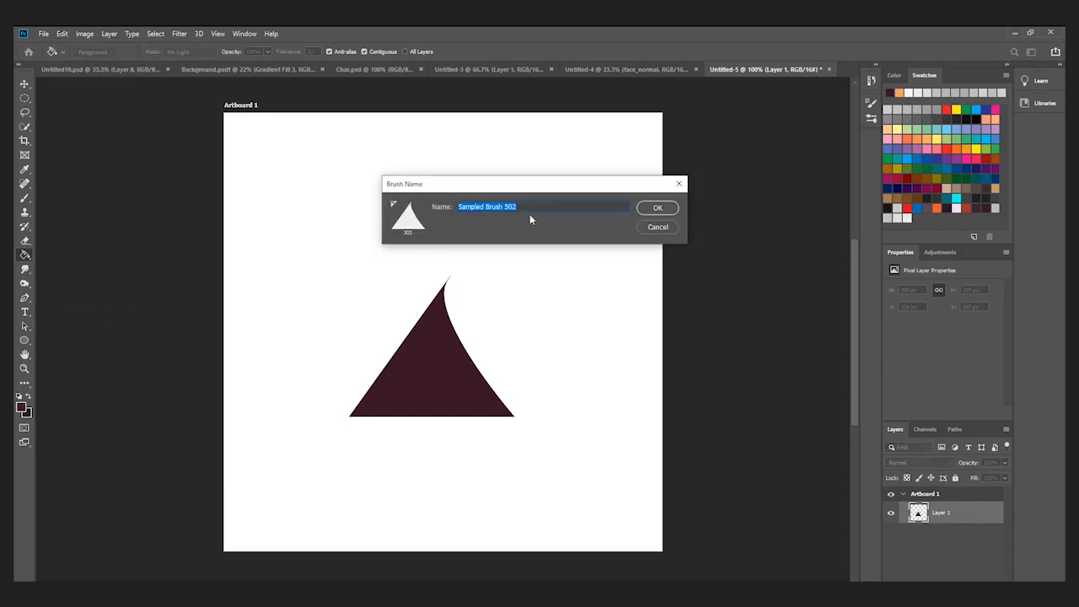
{"action": "type", "text": "pire"}
{"action": "key", "text": "Return"}
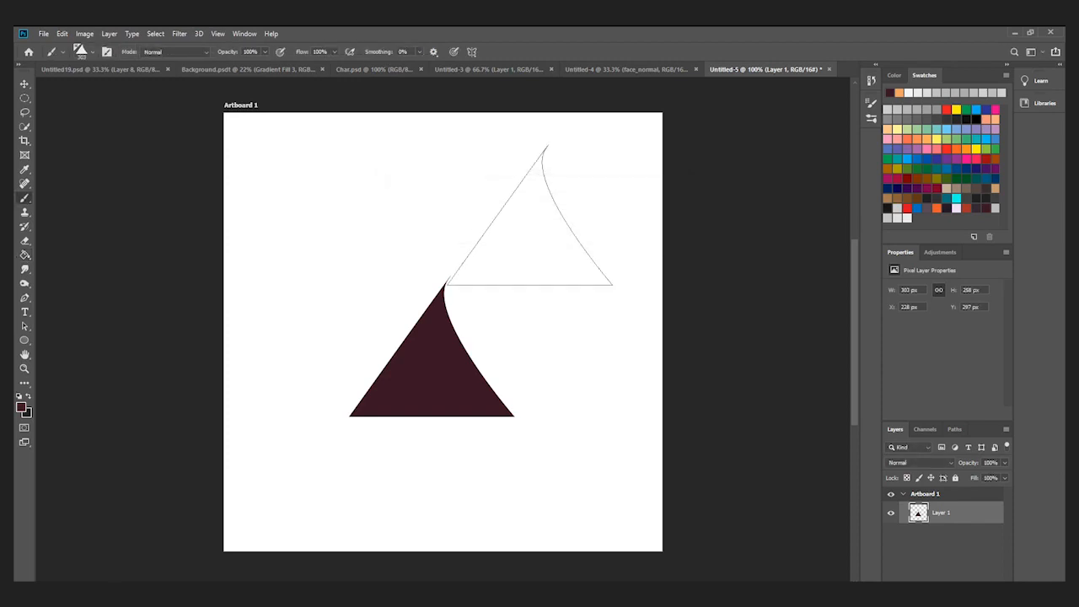
- Return to the Untitled-4 document and add a new layer named depan above the face_normal smart object
{"action": "left_click", "coordinate": [621, 68]}
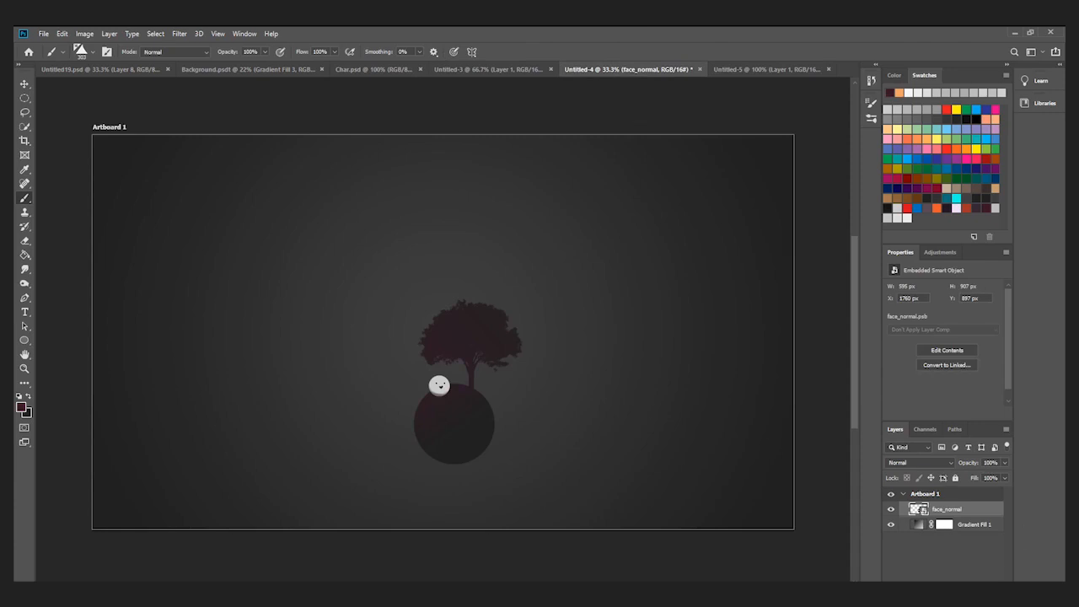
{"action": "key", "text": "ctrl+shift+alt+n"}
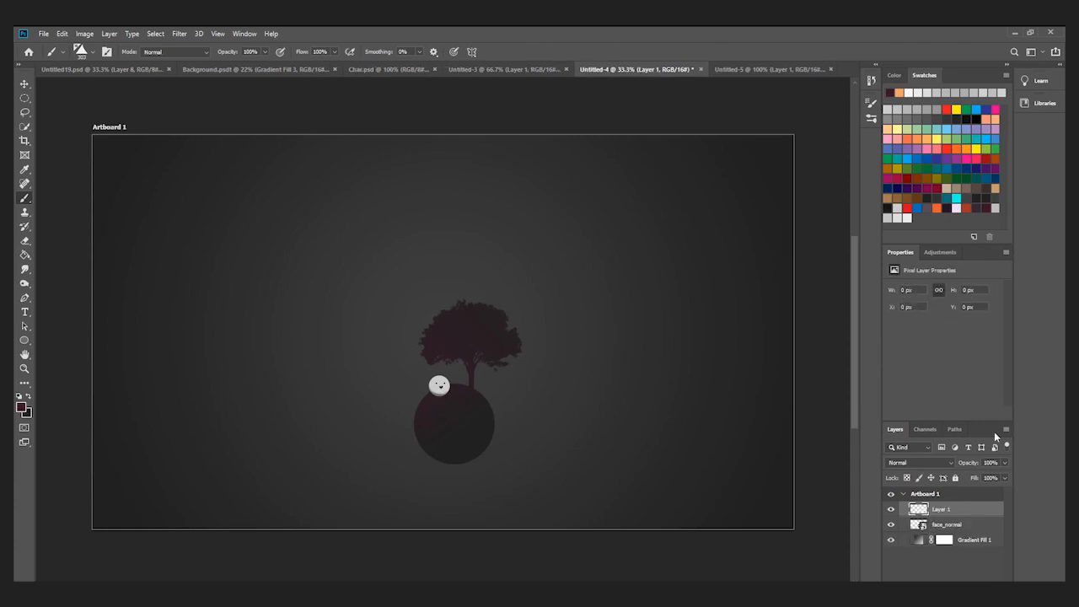
{"action": "type", "text": "an"}
{"action": "key", "text": "Return"}
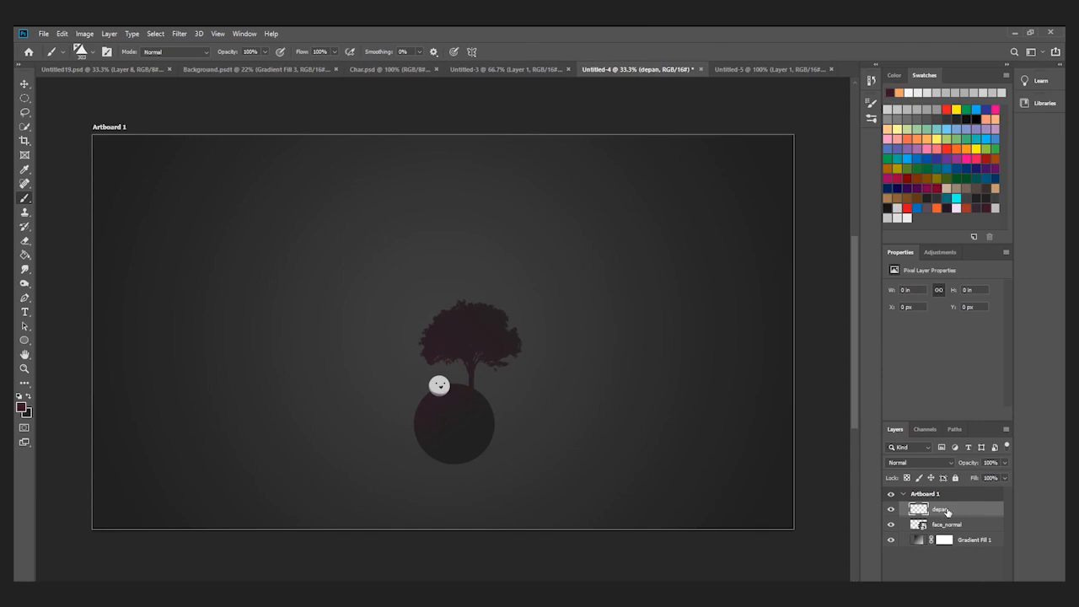
- Stamp light gray spikes with the triangle brush along the artboard's entire bottom edge, overlapping them into a ridge about 317 px tall
{"action": "left_click", "coordinate": [995, 208]}
{"action": "left_click", "coordinate": [107, 511]}
{"action": "left_click", "coordinate": [134, 509]}
{"action": "left_click", "coordinate": [141, 517]}
{"action": "left_click", "coordinate": [122, 526]}
{"action": "left_click", "coordinate": [194, 515]}
{"action": "left_click", "coordinate": [159, 521]}
{"action": "left_click", "coordinate": [199, 526]}
{"action": "left_click", "coordinate": [236, 512]}
{"action": "left_click", "coordinate": [241, 526]}
{"action": "left_click", "coordinate": [297, 514]}
{"action": "left_click", "coordinate": [309, 526]}
{"action": "left_click", "coordinate": [275, 517]}
{"action": "left_click", "coordinate": [317, 517]}
{"action": "left_click", "coordinate": [363, 533]}
{"action": "left_click", "coordinate": [371, 532]}
{"action": "left_click", "coordinate": [407, 526]}
{"action": "left_click", "coordinate": [344, 537]}
{"action": "left_click", "coordinate": [375, 535]}
{"action": "left_click", "coordinate": [400, 531]}
{"action": "left_click", "coordinate": [432, 536]}
{"action": "left_click", "coordinate": [453, 529]}
{"action": "left_click", "coordinate": [460, 534]}
{"action": "left_click", "coordinate": [479, 529]}
{"action": "left_click", "coordinate": [516, 532]}
{"action": "left_click", "coordinate": [548, 509]}
{"action": "left_click", "coordinate": [573, 538]}
{"action": "left_click", "coordinate": [508, 515]}
{"action": "left_click", "coordinate": [611, 532]}
{"action": "left_click", "coordinate": [557, 527]}
{"action": "left_click", "coordinate": [578, 525]}
{"action": "left_click", "coordinate": [641, 518]}
{"action": "left_click", "coordinate": [679, 515]}
{"action": "left_click", "coordinate": [699, 516]}
{"action": "left_click", "coordinate": [727, 514]}
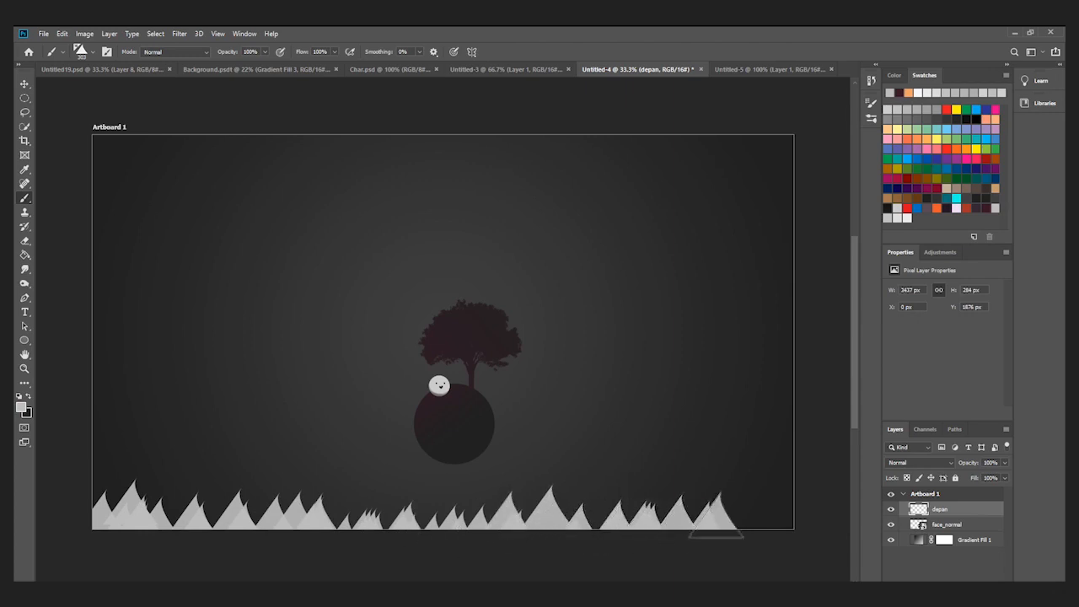
{"action": "left_click", "coordinate": [750, 515]}
{"action": "left_click", "coordinate": [780, 504]}
{"action": "left_click", "coordinate": [746, 519]}
{"action": "left_click", "coordinate": [777, 537]}
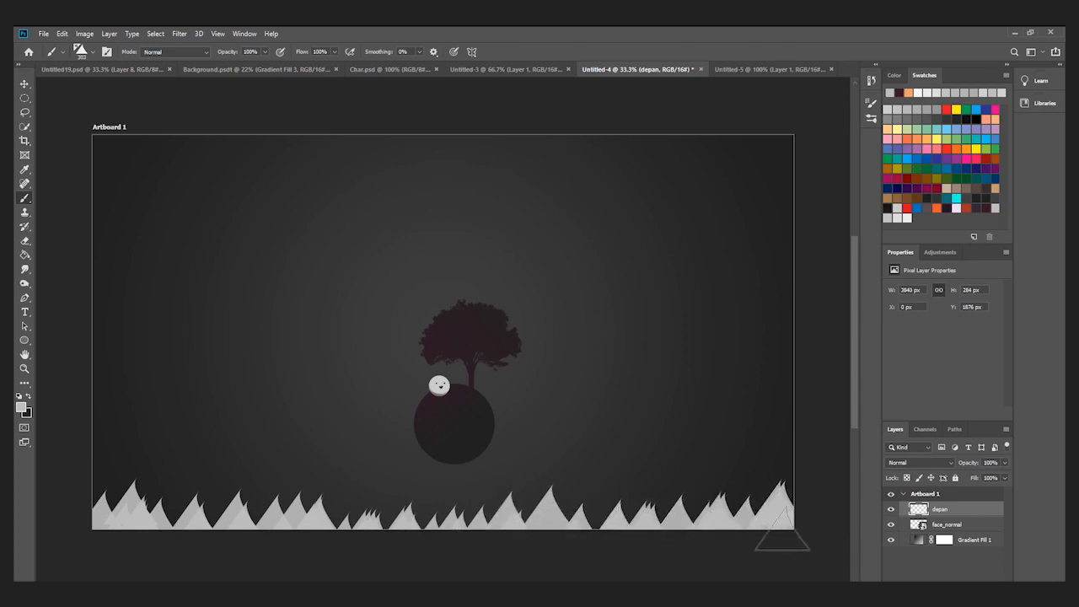
{"action": "left_click", "coordinate": [397, 508]}
{"action": "left_click", "coordinate": [361, 518]}
{"action": "left_click", "coordinate": [338, 509]}
{"action": "left_click", "coordinate": [410, 509]}
{"action": "left_click", "coordinate": [355, 497]}
{"action": "left_click", "coordinate": [360, 502]}
{"action": "left_click", "coordinate": [447, 516]}
{"action": "left_click", "coordinate": [381, 513]}
{"action": "left_click", "coordinate": [259, 520]}
{"action": "left_click", "coordinate": [212, 534]}
{"action": "left_click", "coordinate": [203, 527]}
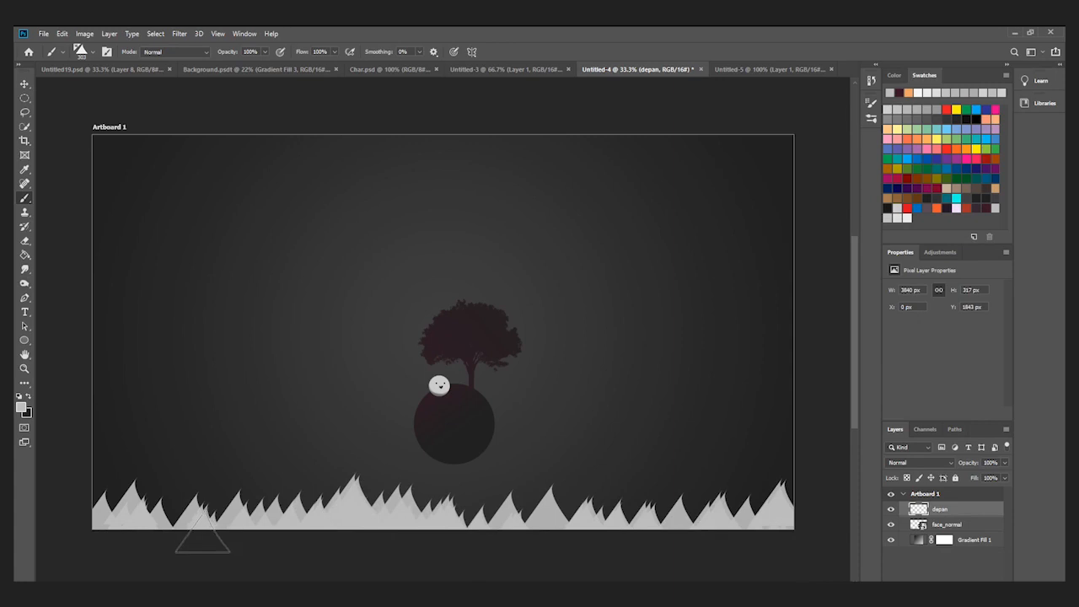
{"action": "left_click", "coordinate": [466, 529]}
{"action": "left_click", "coordinate": [484, 527]}
{"action": "left_click", "coordinate": [531, 531]}
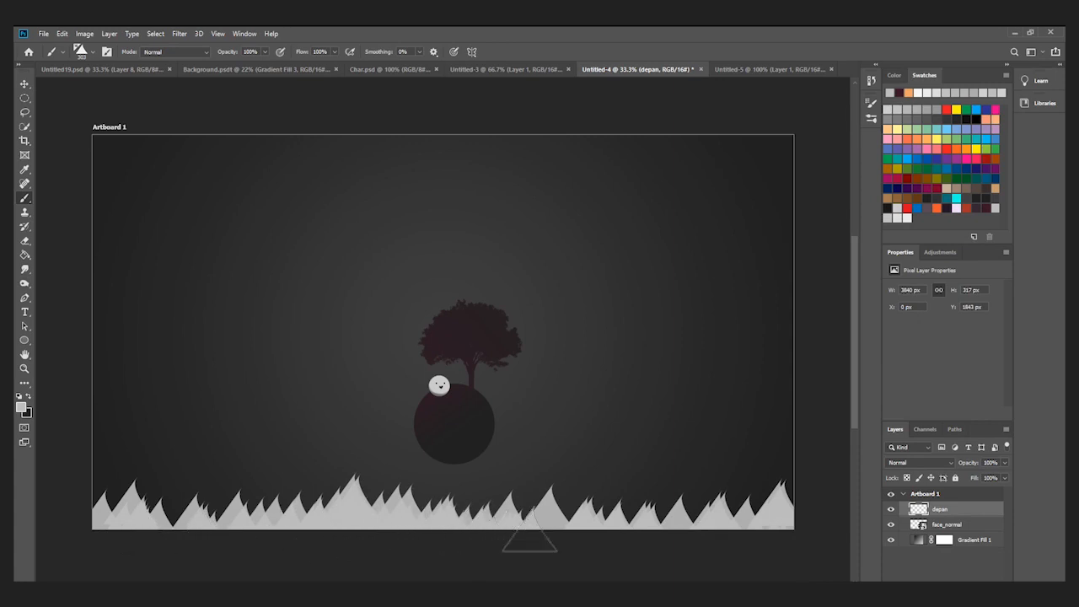
- On a new layer above depan, stamp light gray triangle spikes along the artboard's entire bottom edge, forming a ridge about 404 px tall
{"action": "key", "text": "ctrl+shift+alt+n"}
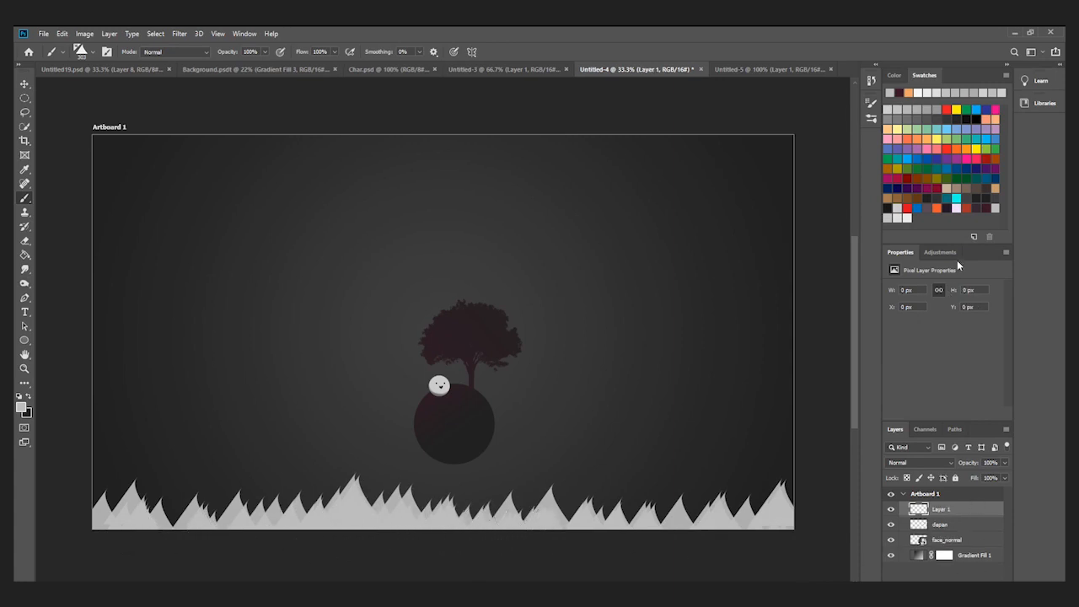
{"action": "left_click", "coordinate": [887, 217]}
{"action": "left_click", "coordinate": [759, 502]}
{"action": "left_click", "coordinate": [724, 491]}
{"action": "left_click", "coordinate": [684, 509]}
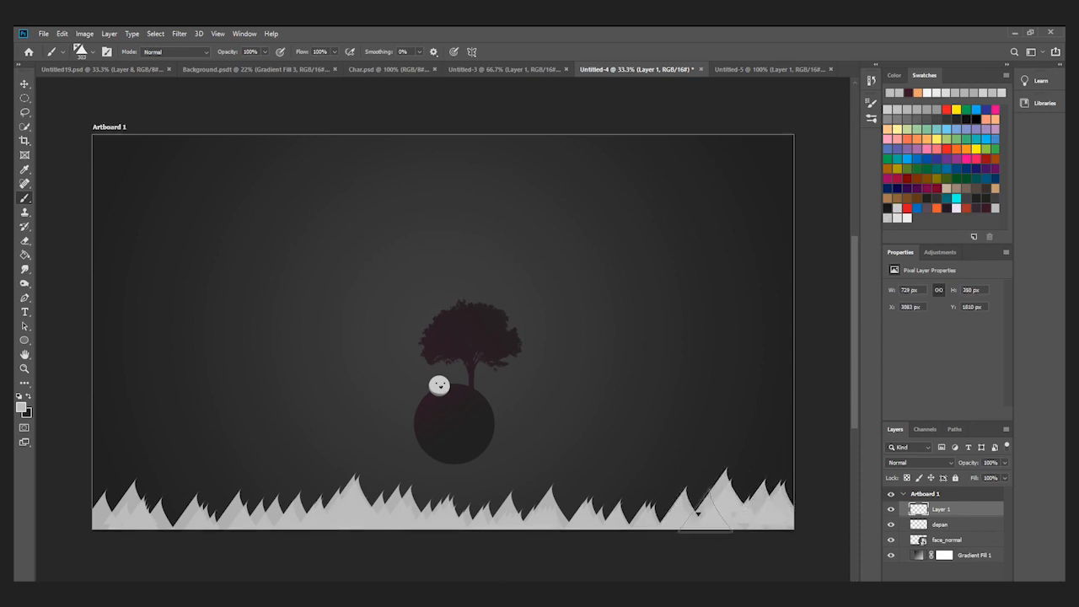
{"action": "left_click", "coordinate": [631, 505]}
{"action": "left_click", "coordinate": [653, 499]}
{"action": "left_click", "coordinate": [627, 504]}
{"action": "left_click", "coordinate": [586, 486]}
{"action": "left_click", "coordinate": [567, 514]}
{"action": "left_click", "coordinate": [607, 512]}
{"action": "left_click", "coordinate": [586, 509]}
{"action": "left_click", "coordinate": [592, 513]}
{"action": "left_click", "coordinate": [547, 495]}
{"action": "left_click", "coordinate": [513, 510]}
{"action": "left_click", "coordinate": [491, 504]}
{"action": "left_click", "coordinate": [457, 499]}
{"action": "left_click", "coordinate": [420, 507]}
{"action": "left_click", "coordinate": [399, 494]}
{"action": "left_click", "coordinate": [378, 503]}
{"action": "left_click", "coordinate": [350, 491]}
{"action": "left_click", "coordinate": [325, 496]}
{"action": "left_click", "coordinate": [288, 490]}
{"action": "left_click", "coordinate": [262, 498]}
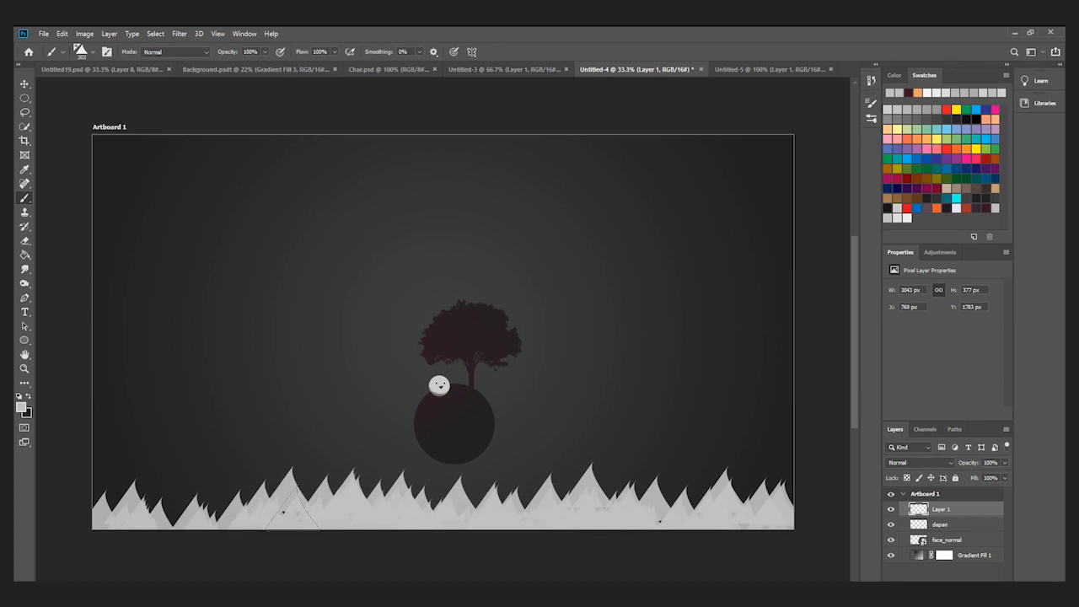
{"action": "left_click", "coordinate": [216, 503]}
{"action": "left_click", "coordinate": [194, 503]}
{"action": "left_click", "coordinate": [175, 500]}
{"action": "left_click", "coordinate": [157, 500]}
{"action": "left_click", "coordinate": [138, 504]}
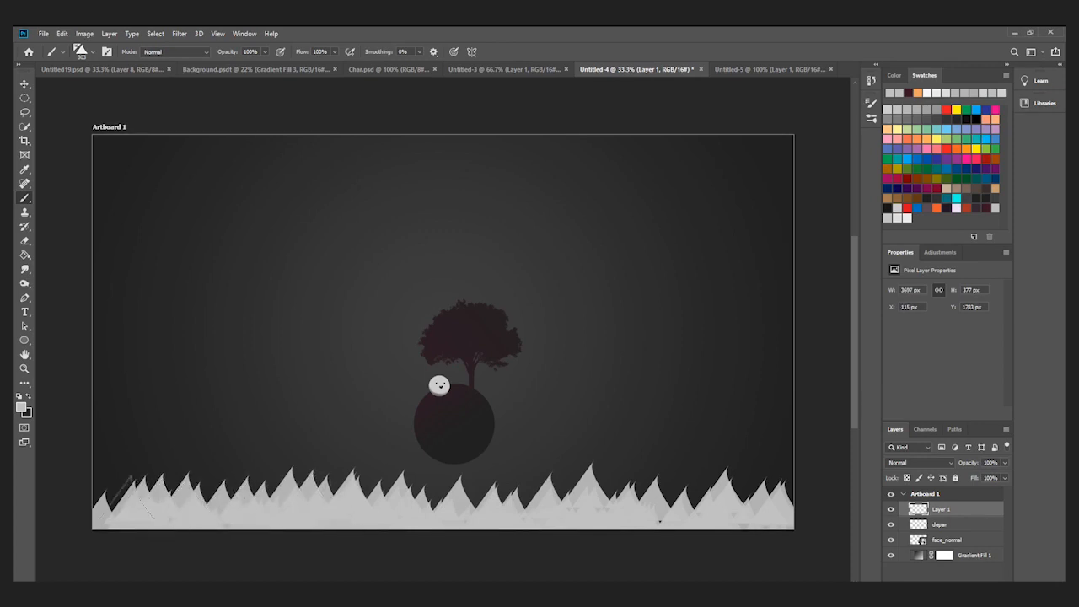
{"action": "left_click", "coordinate": [98, 482]}
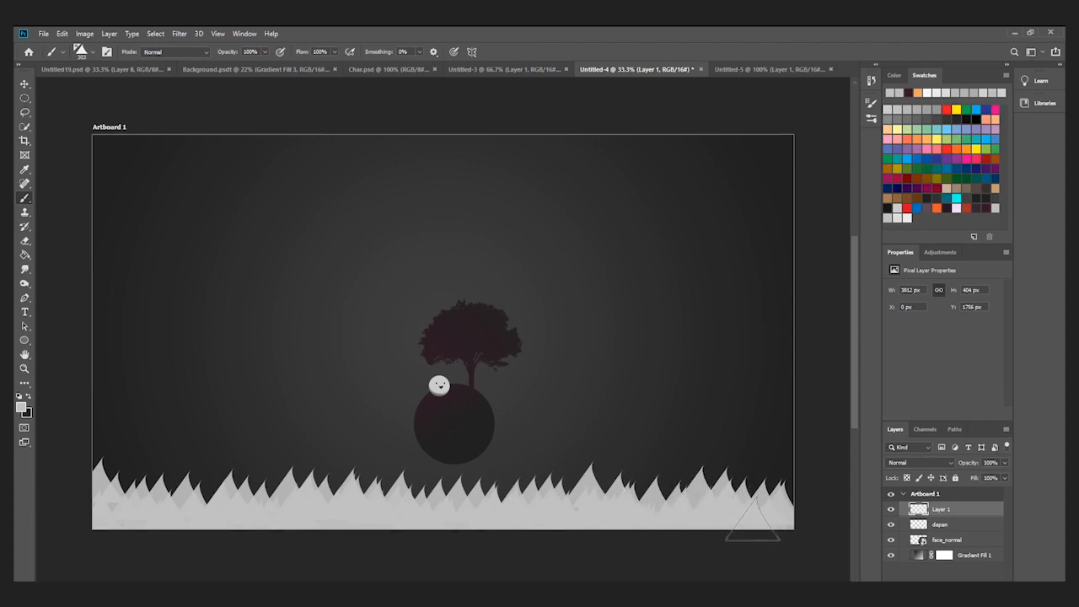
{"action": "left_click", "coordinate": [780, 491]}
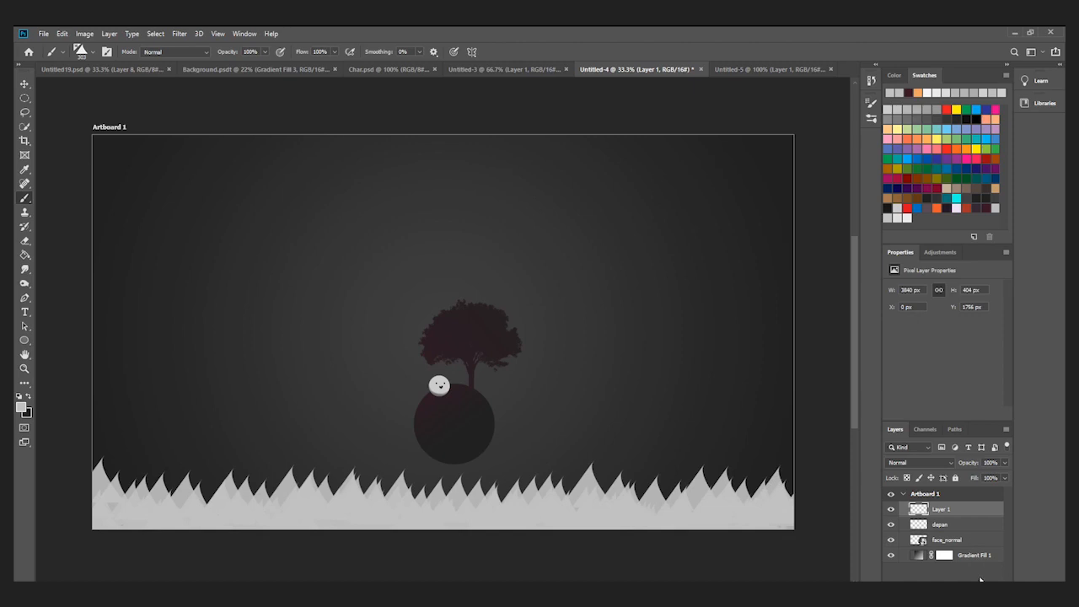
- Add another new layer at the top of the stack and move Layer 1 beneath the depan layer
{"action": "key", "text": "ctrl+shift+alt+n"}
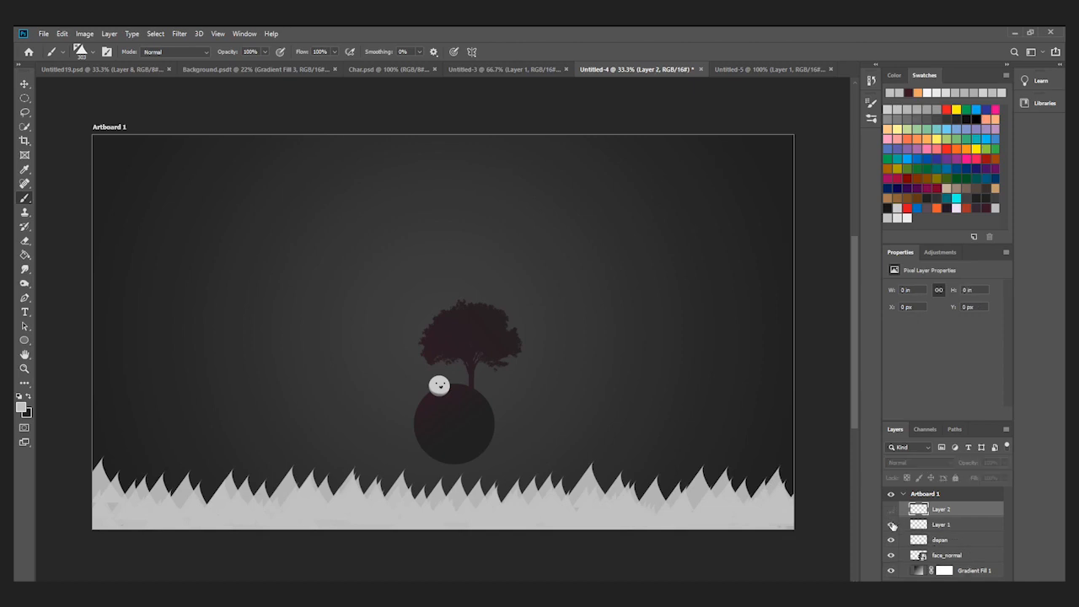
{"action": "left_click", "coordinate": [891, 524]}
{"action": "left_click", "coordinate": [892, 525]}
{"action": "mouse_move", "coordinate": [907, 529]}
{"action": "left_mouse_down"}
{"action": "mouse_move", "coordinate": [918, 548]}
{"action": "mouse_move", "coordinate": [919, 525]}
{"action": "mouse_move", "coordinate": [918, 545]}
{"action": "mouse_move", "coordinate": [904, 546]}
{"action": "left_mouse_up"}
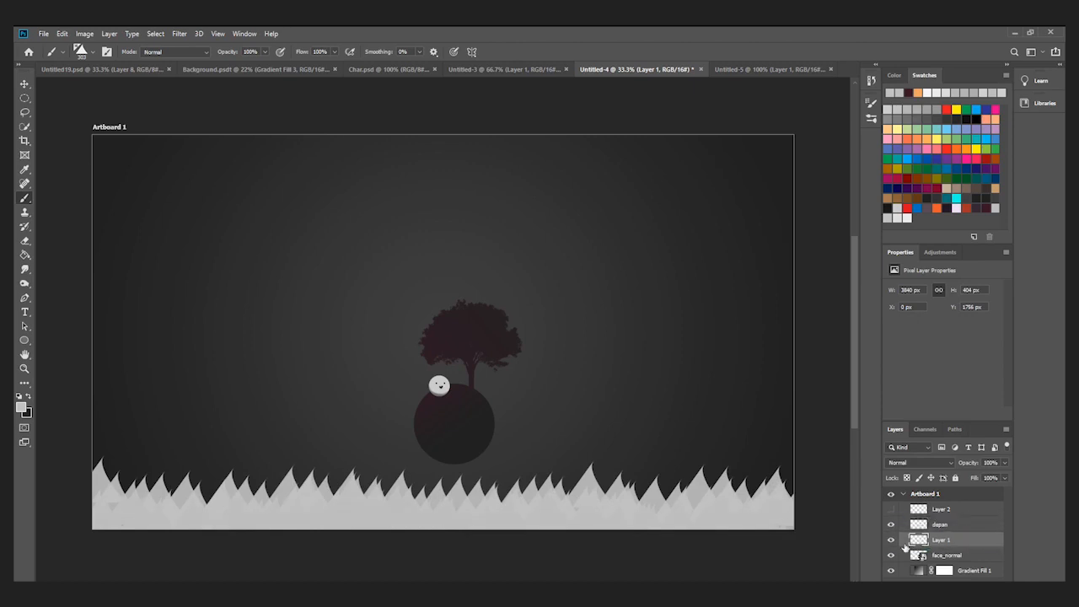
- Toggle the visibility of depan and Layer 1 to compare the two spike ridges
{"action": "left_click", "coordinate": [893, 535]}
{"action": "left_click", "coordinate": [893, 529]}
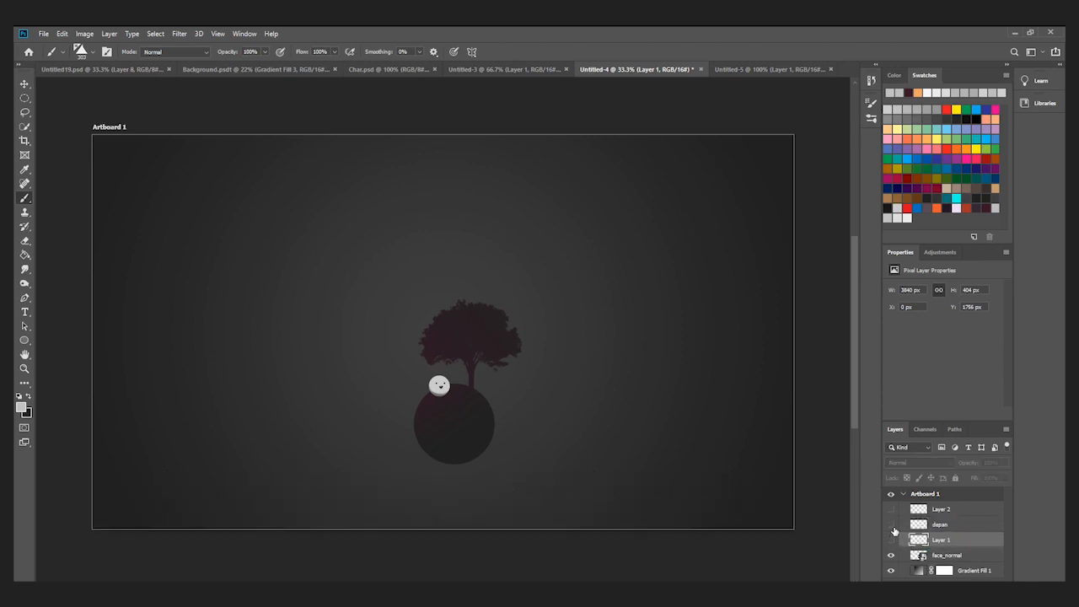
{"action": "left_click", "coordinate": [892, 525]}
{"action": "left_click", "coordinate": [891, 540]}
{"action": "left_click", "coordinate": [891, 542]}
{"action": "left_click", "coordinate": [891, 542]}
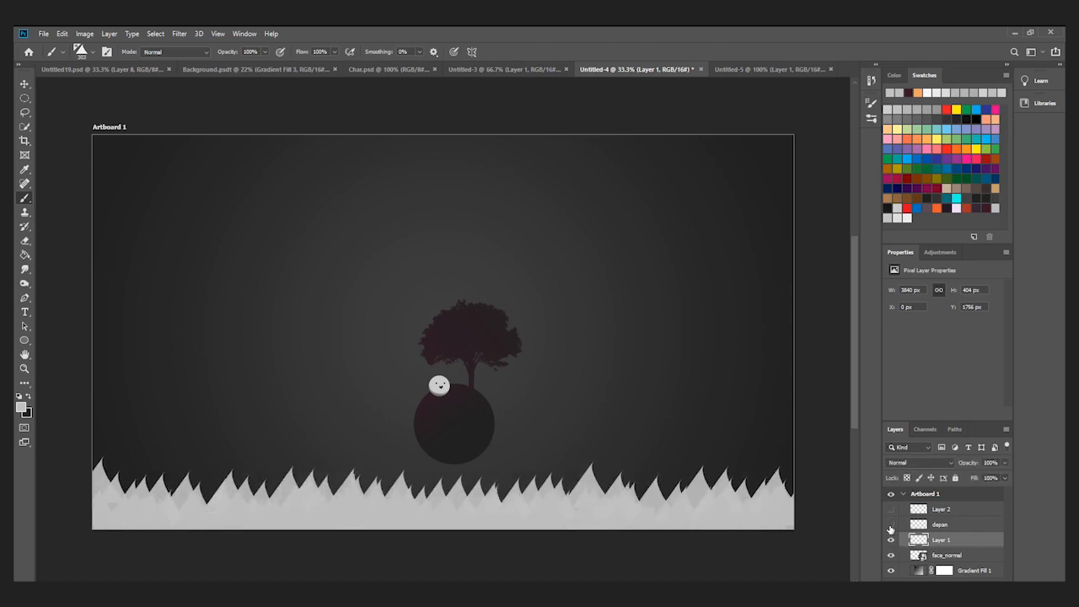
{"action": "left_click", "coordinate": [890, 526]}
{"action": "left_click", "coordinate": [891, 526]}
- Stamp three lighter gray spikes near the artboard's lower right corner on Layer 2, and move that layer beneath Layer 1
{"action": "left_click", "coordinate": [928, 510]}
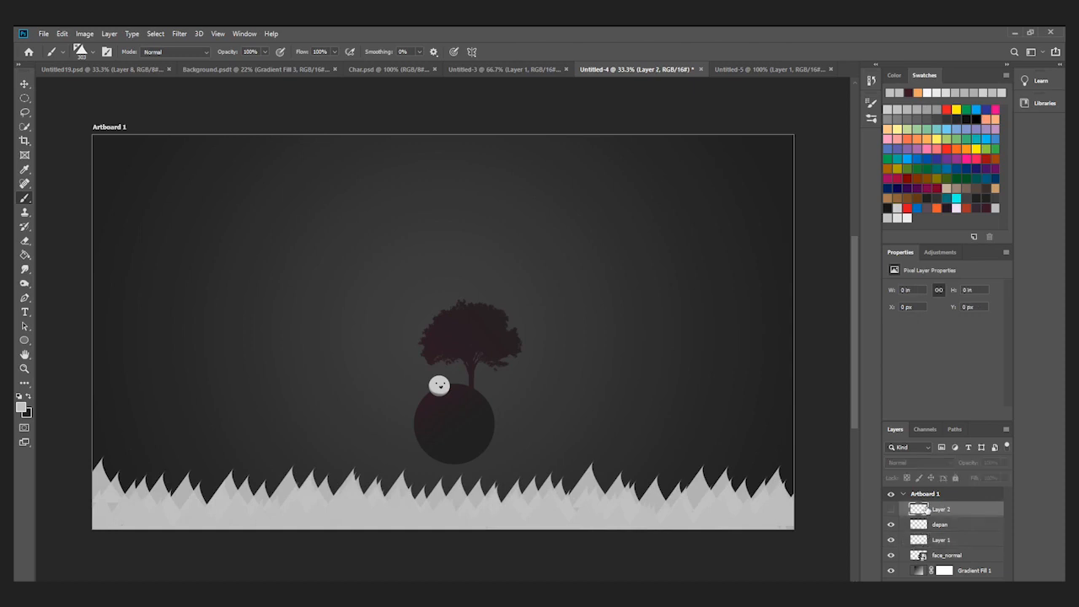
{"action": "left_click", "coordinate": [898, 217]}
{"action": "left_click", "coordinate": [713, 470]}
{"action": "left_click", "coordinate": [746, 489]}
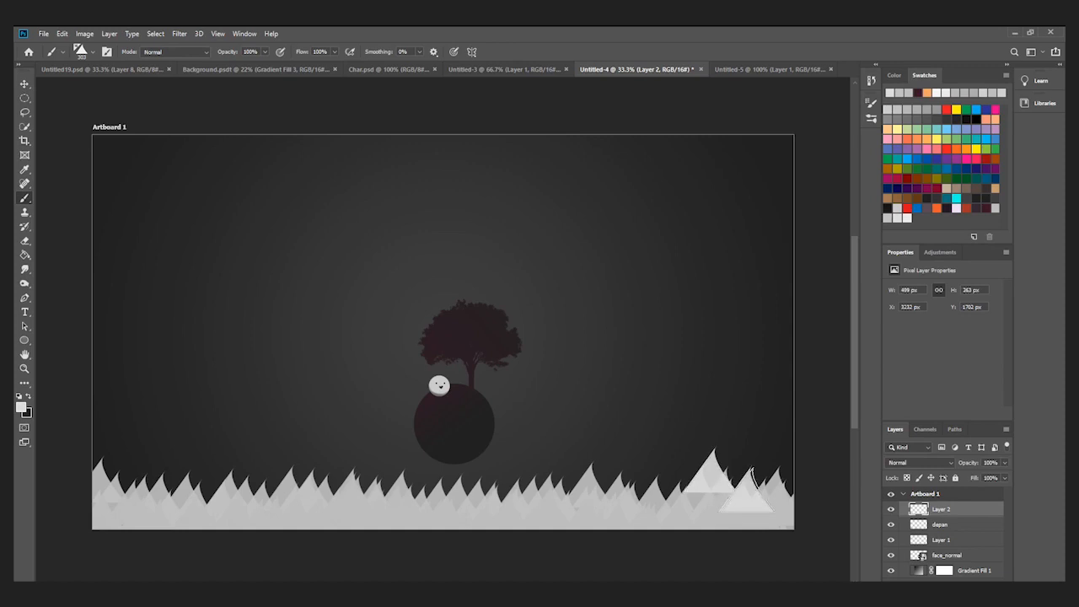
{"action": "left_click", "coordinate": [773, 504]}
{"action": "left_click_drag", "start_coordinate": [923, 512], "coordinate": [919, 547]}
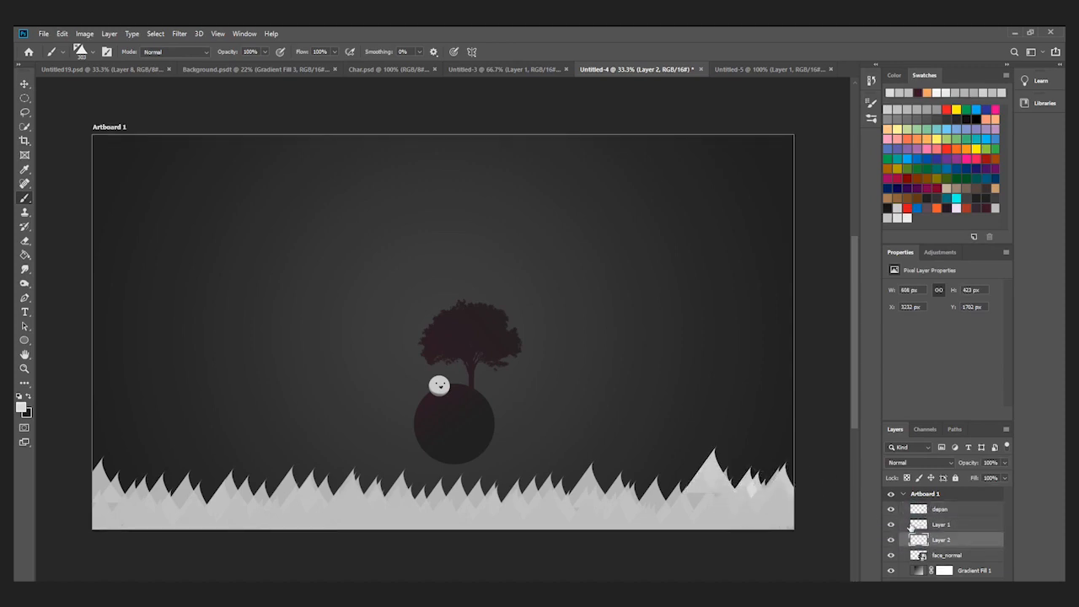
- Stamp more lighter gray spikes on Layer 2 from the right edge to the left, forming a back ridge about 461 px tall
{"action": "left_click", "coordinate": [782, 470]}
{"action": "left_click", "coordinate": [754, 470]}
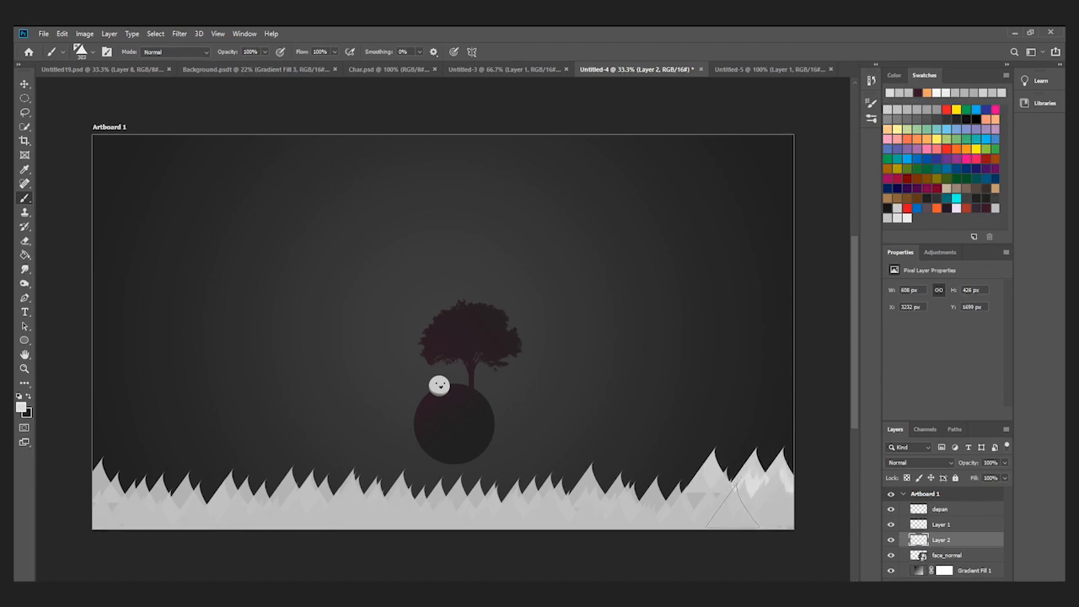
{"action": "left_click", "coordinate": [682, 484]}
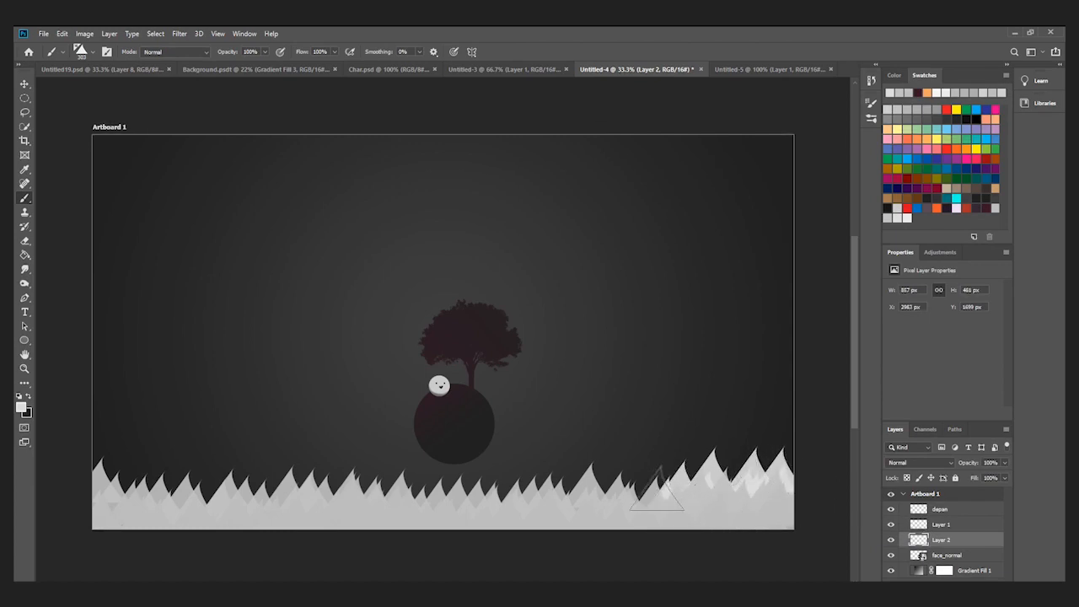
{"action": "left_click", "coordinate": [651, 479]}
{"action": "left_click", "coordinate": [633, 492]}
{"action": "left_click", "coordinate": [565, 487]}
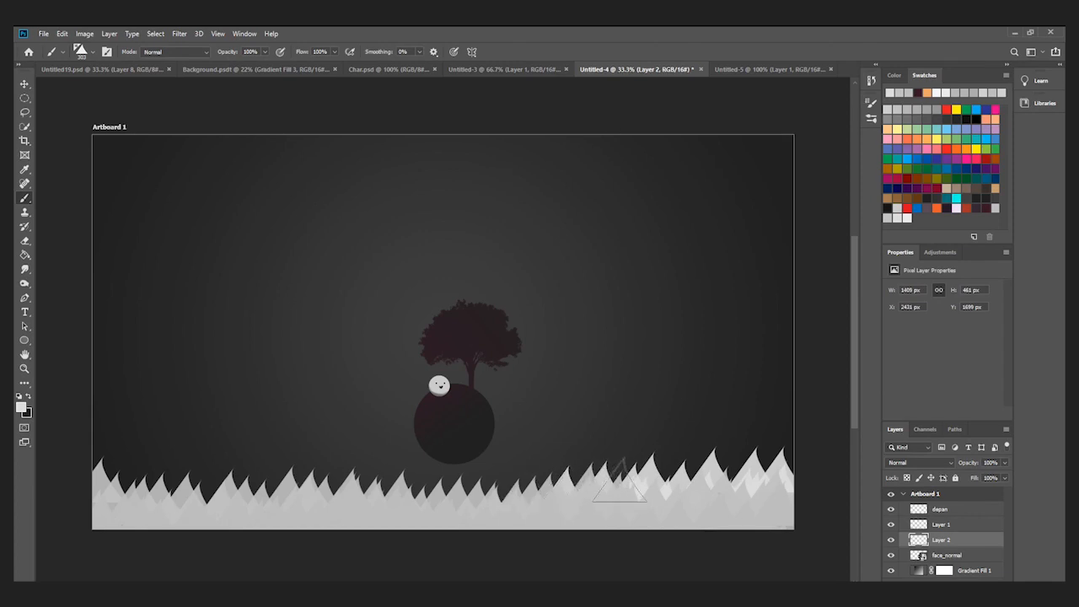
{"action": "left_click", "coordinate": [549, 489]}
{"action": "left_click", "coordinate": [550, 486]}
{"action": "left_click", "coordinate": [388, 486]}
{"action": "left_click", "coordinate": [432, 494]}
{"action": "left_click", "coordinate": [332, 485]}
{"action": "left_click", "coordinate": [257, 490]}
{"action": "left_click", "coordinate": [192, 485]}
{"action": "left_click", "coordinate": [131, 486]}
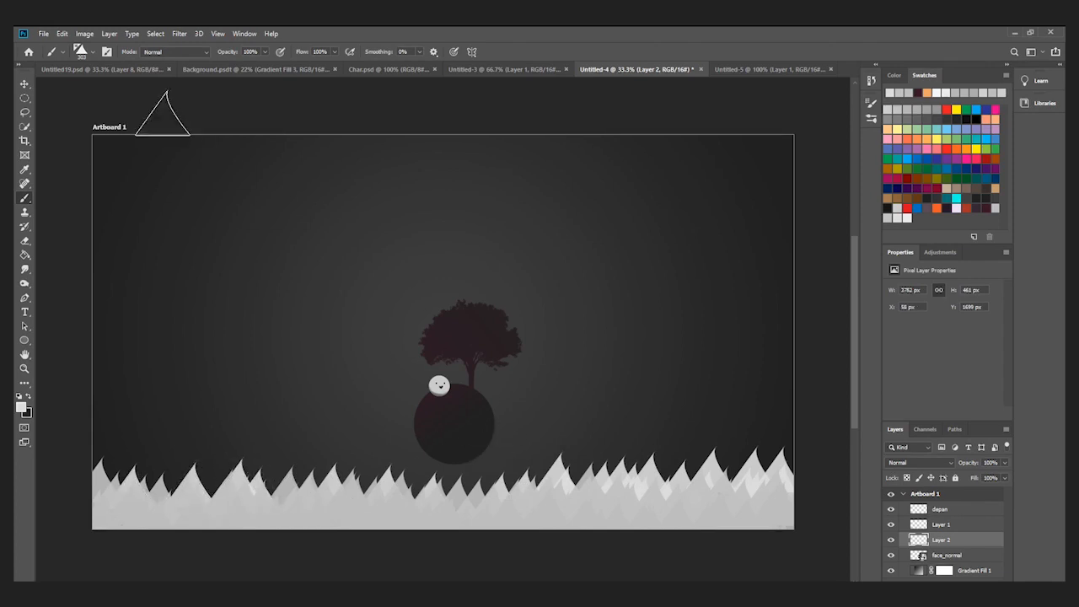
- Flip the Layer 2 spike ridge horizontally
{"action": "left_click", "coordinate": [86, 35]}
{"action": "mouse_move", "coordinate": [62, 35]}
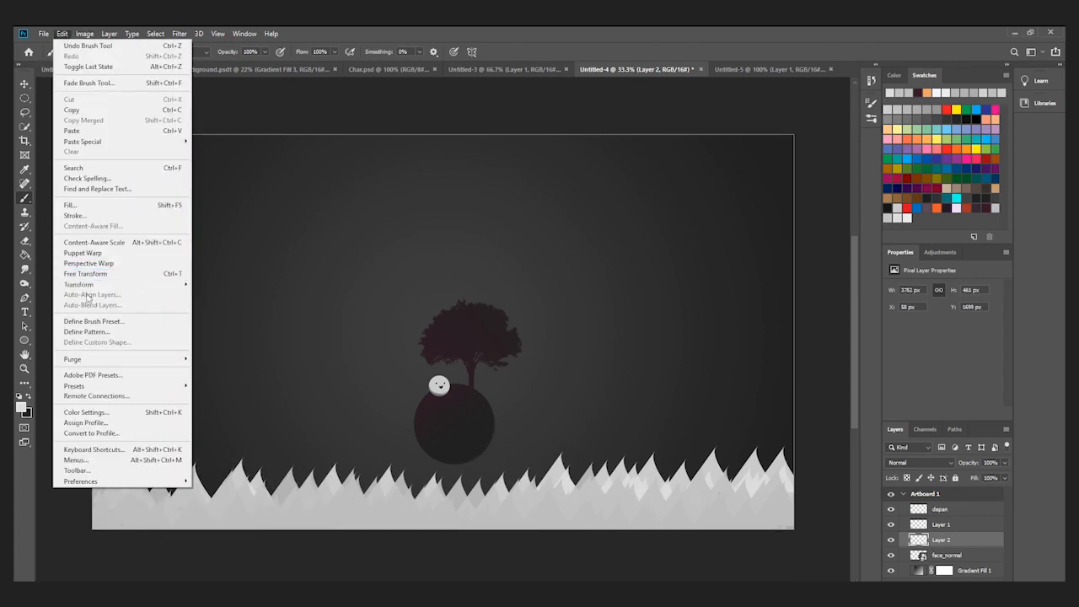
{"action": "mouse_move", "coordinate": [107, 285]}
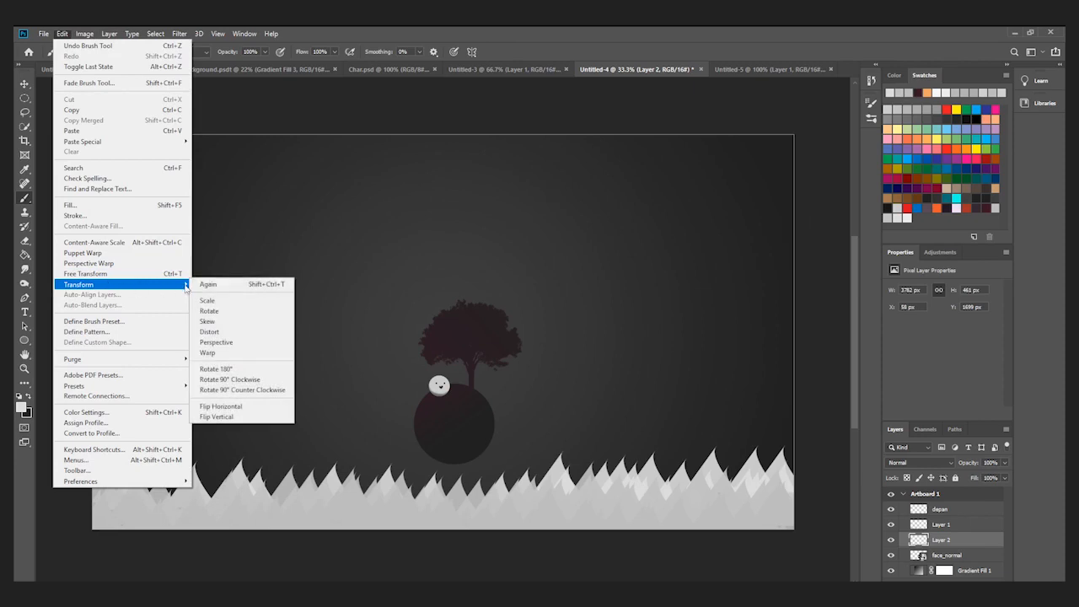
{"action": "left_click", "coordinate": [237, 410]}
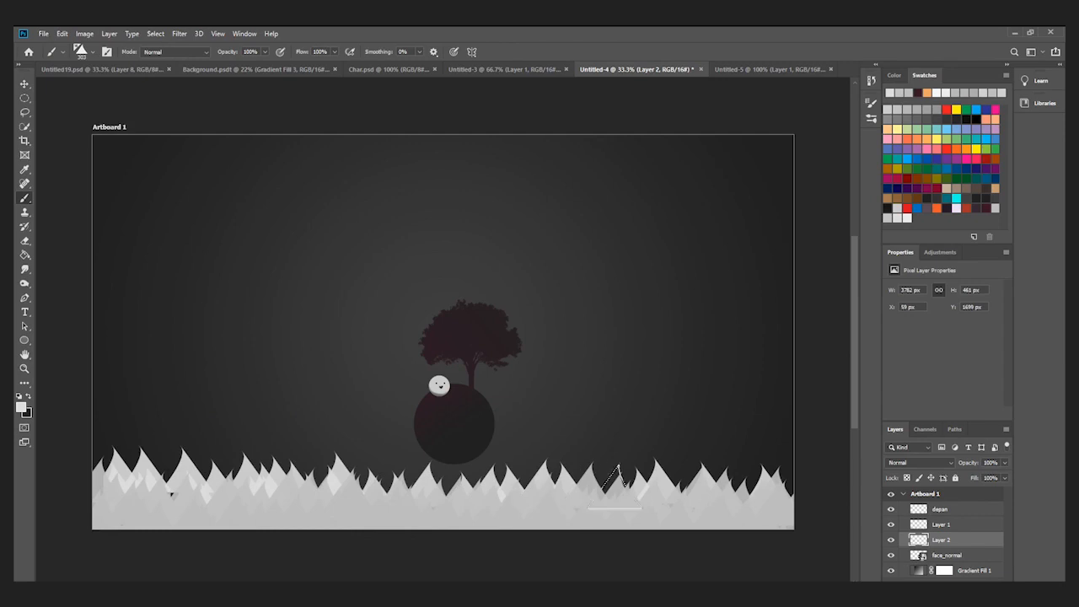
- Fill out the flipped Layer 2 ridge with additional spikes across its width, raising it to about 533 px tall
{"action": "left_click", "coordinate": [681, 498]}
{"action": "left_click", "coordinate": [734, 481]}
{"action": "left_click", "coordinate": [786, 484]}
{"action": "left_click", "coordinate": [755, 471]}
{"action": "left_click", "coordinate": [707, 476]}
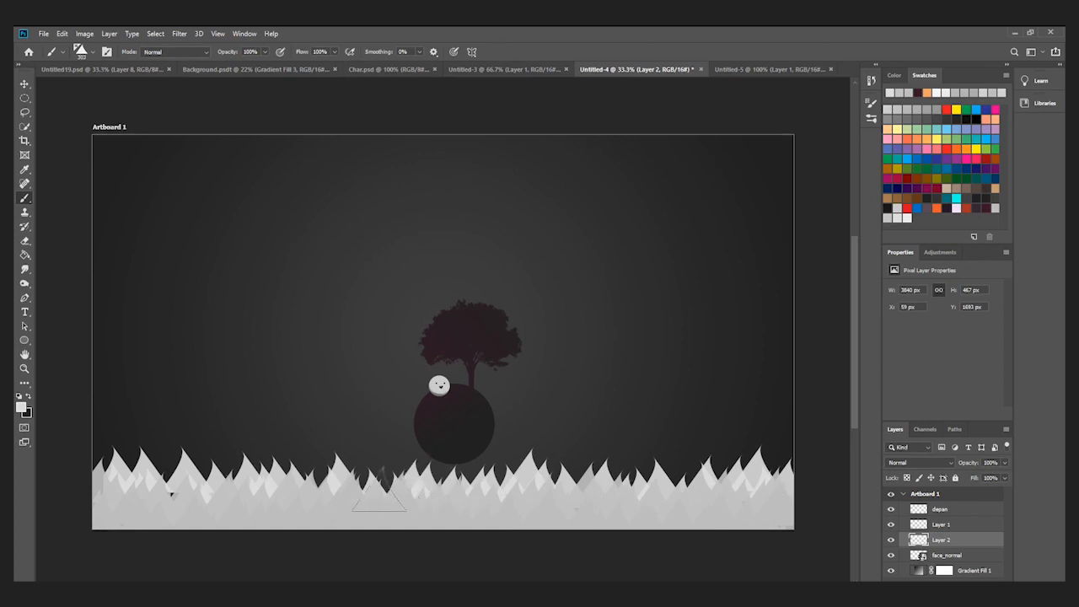
{"action": "left_click", "coordinate": [315, 469]}
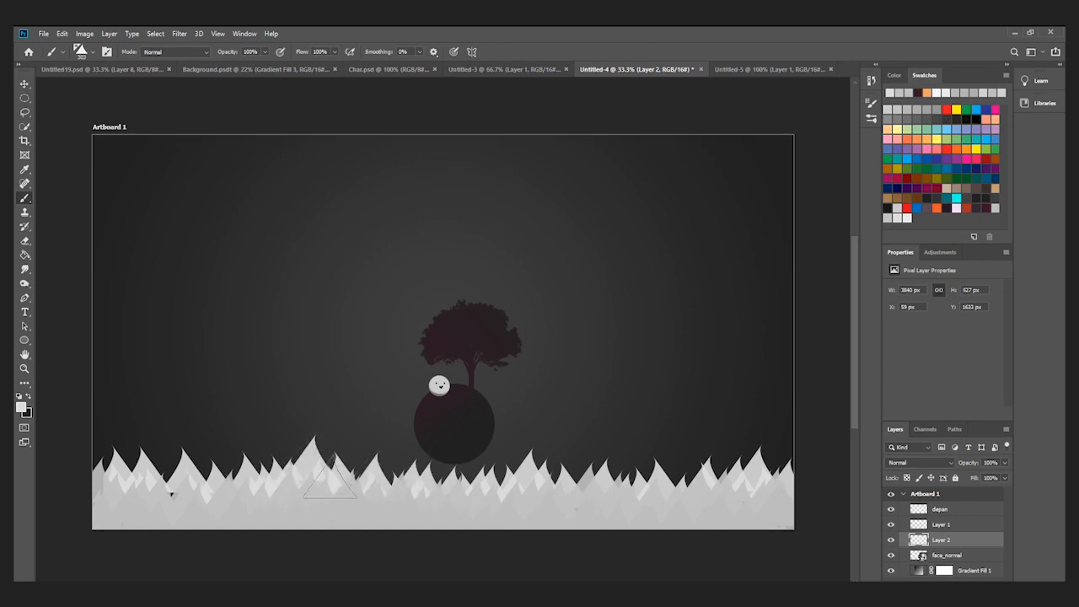
{"action": "left_click", "coordinate": [207, 468]}
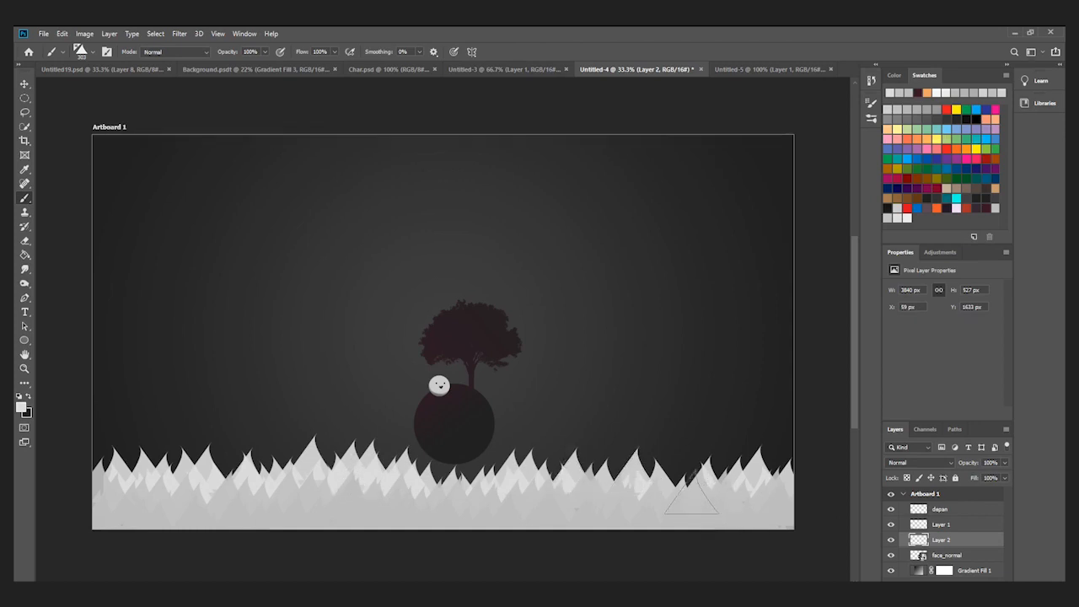
{"action": "left_click", "coordinate": [744, 462]}
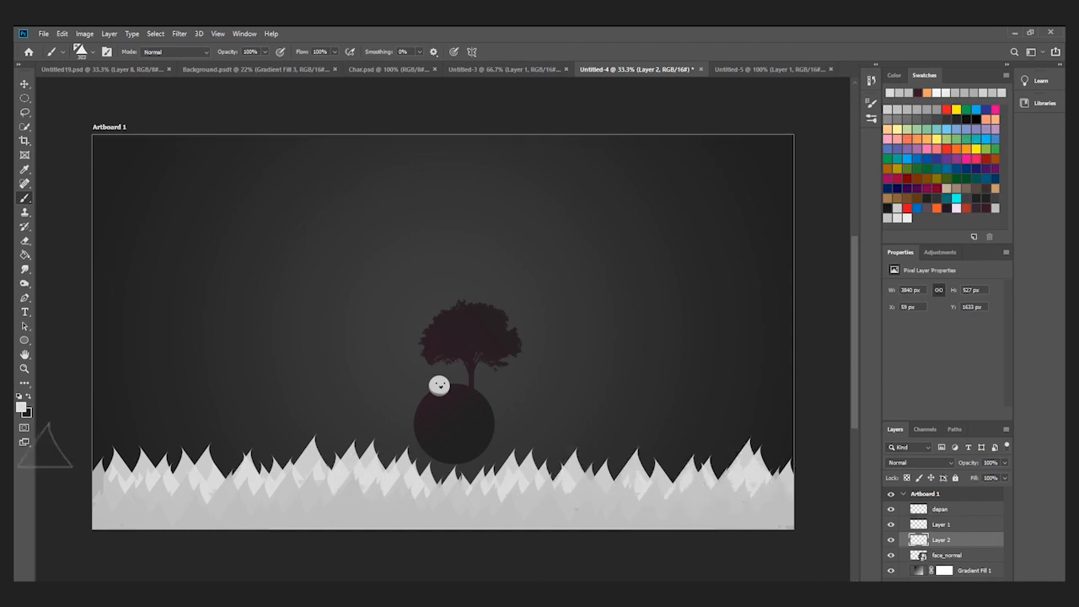
{"action": "left_click", "coordinate": [80, 459]}
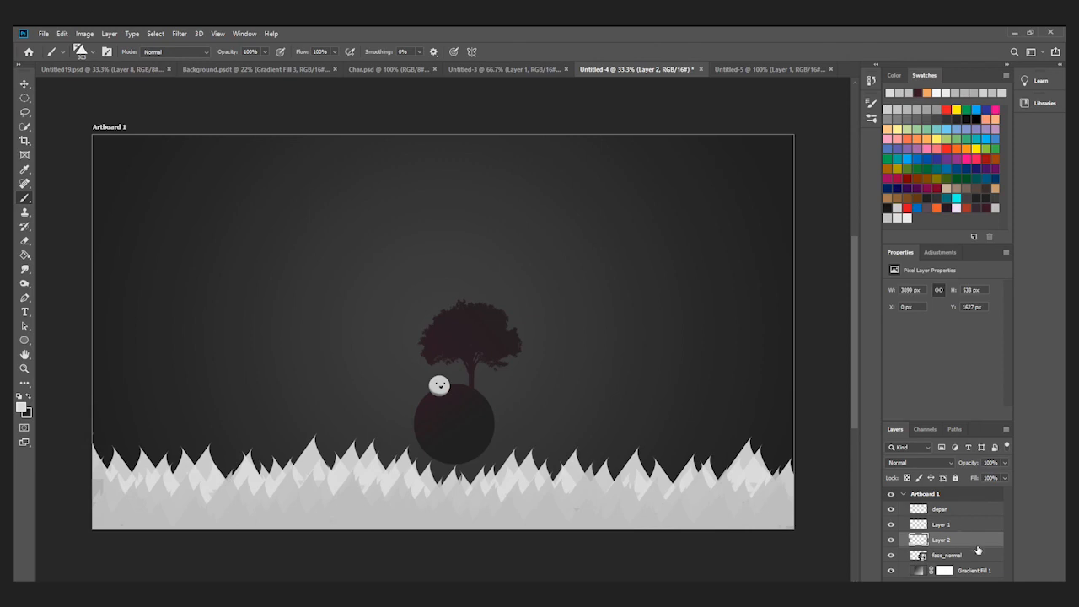
- Add a new layer directly above Gradient Fill 1, behind the face_normal smart object
{"action": "left_click", "coordinate": [946, 556]}
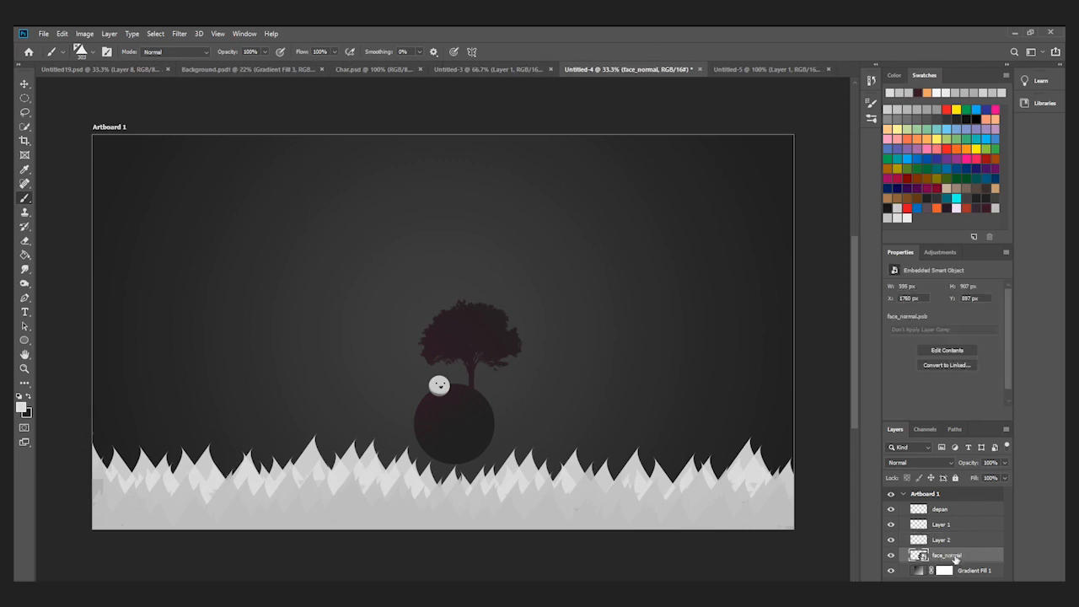
{"action": "left_click", "coordinate": [953, 571]}
{"action": "key", "text": "ctrl+shift+alt+n"}
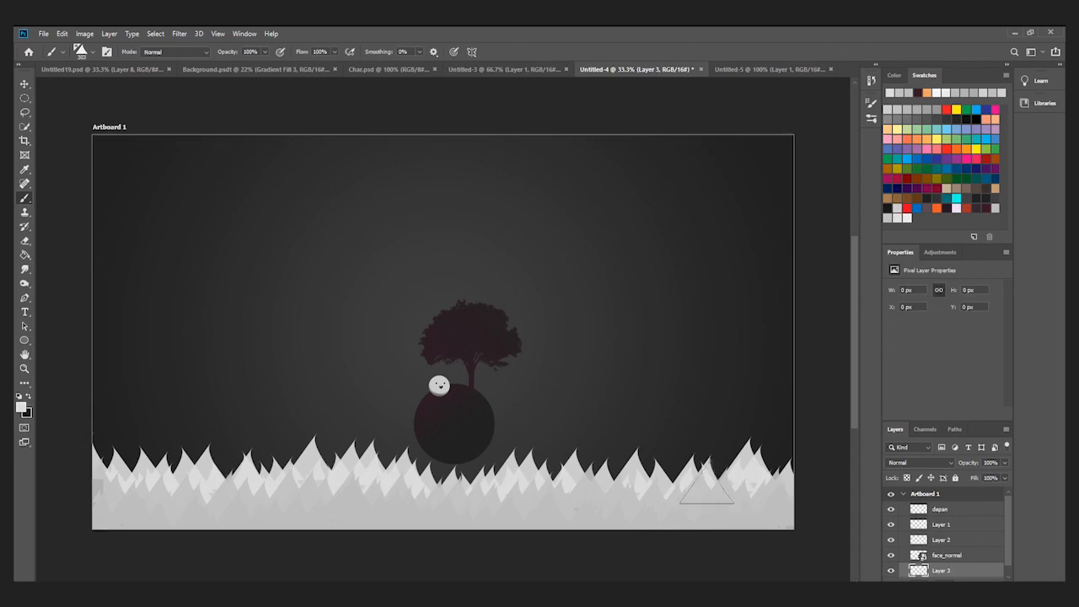
- Stamp the same lighter gray spikes on the new layer across the artboard, forming a ridge about 549 px tall behind the planet
{"action": "left_click", "coordinate": [559, 454]}
{"action": "left_click", "coordinate": [507, 474]}
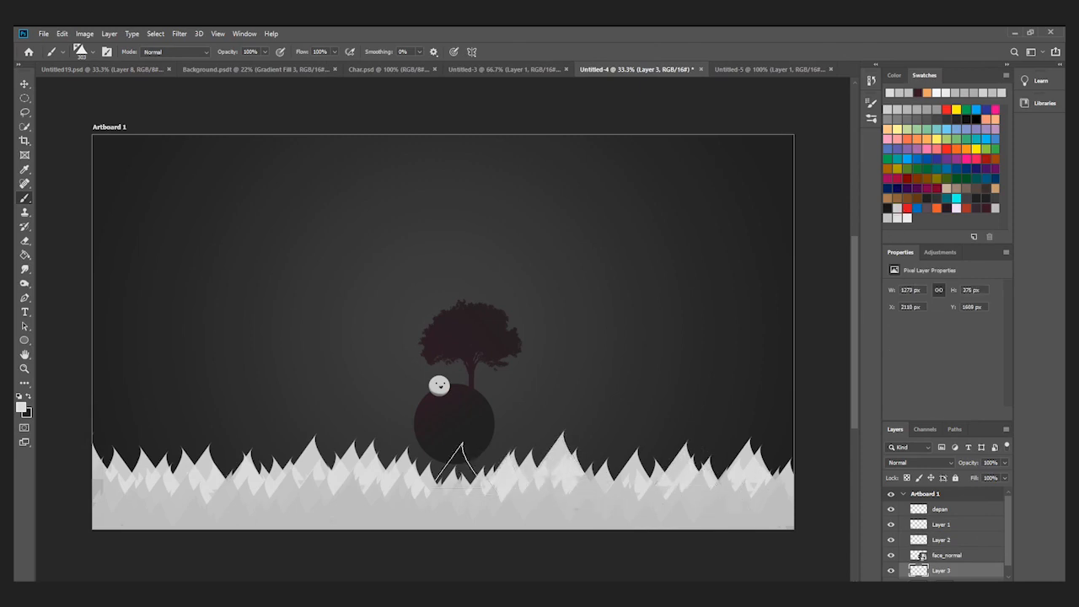
{"action": "left_click", "coordinate": [457, 463]}
{"action": "left_click", "coordinate": [542, 478]}
{"action": "left_click", "coordinate": [517, 448]}
{"action": "left_click", "coordinate": [412, 450]}
{"action": "left_click", "coordinate": [430, 470]}
{"action": "left_click", "coordinate": [501, 463]}
{"action": "left_click", "coordinate": [371, 461]}
{"action": "left_click", "coordinate": [377, 444]}
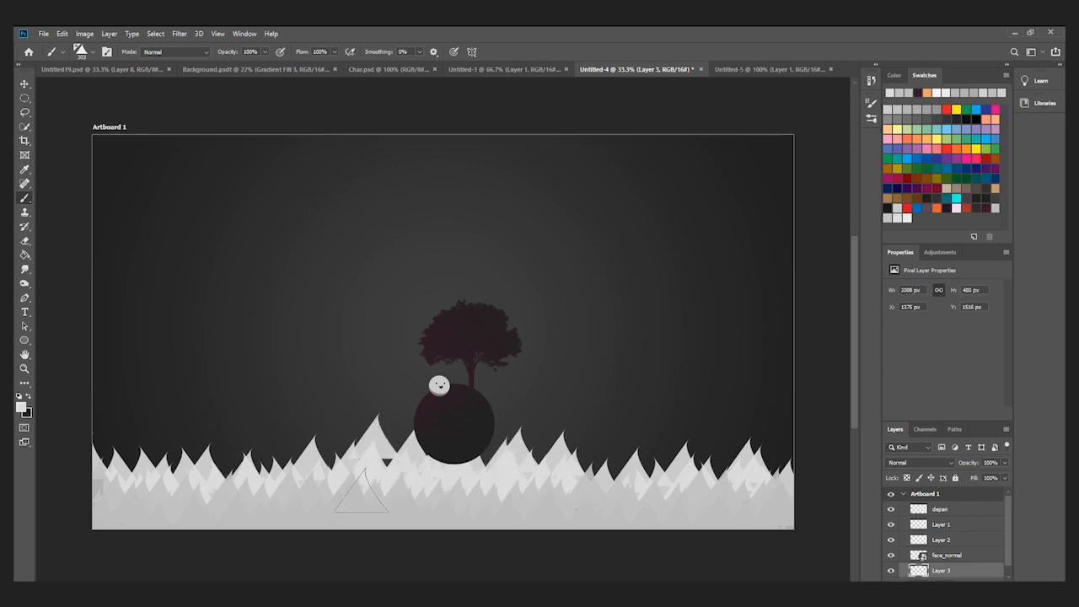
{"action": "left_click", "coordinate": [274, 460]}
{"action": "left_click", "coordinate": [346, 459]}
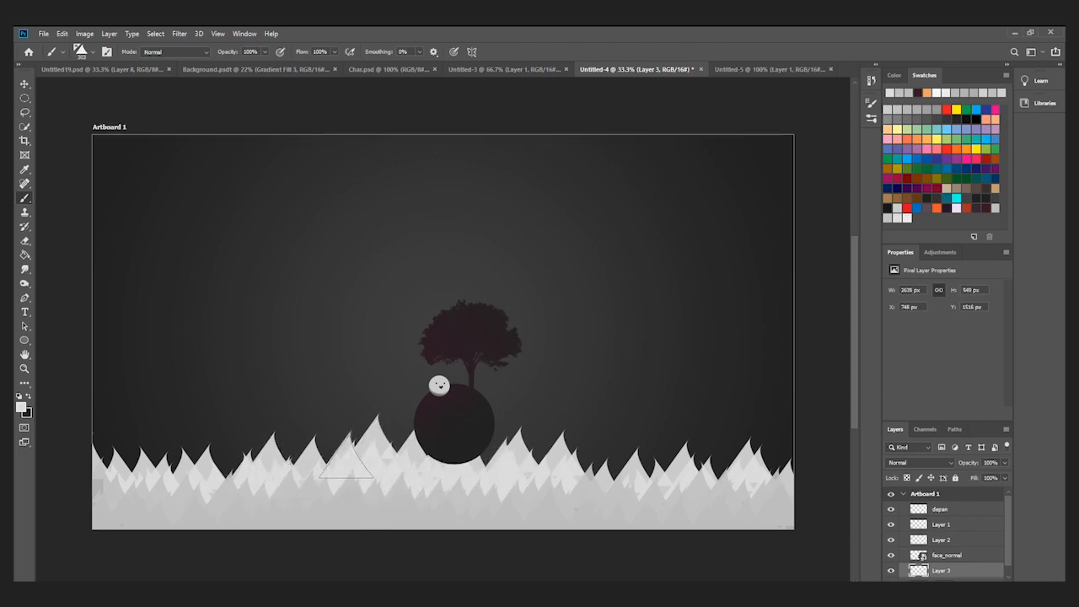
{"action": "left_click", "coordinate": [180, 460]}
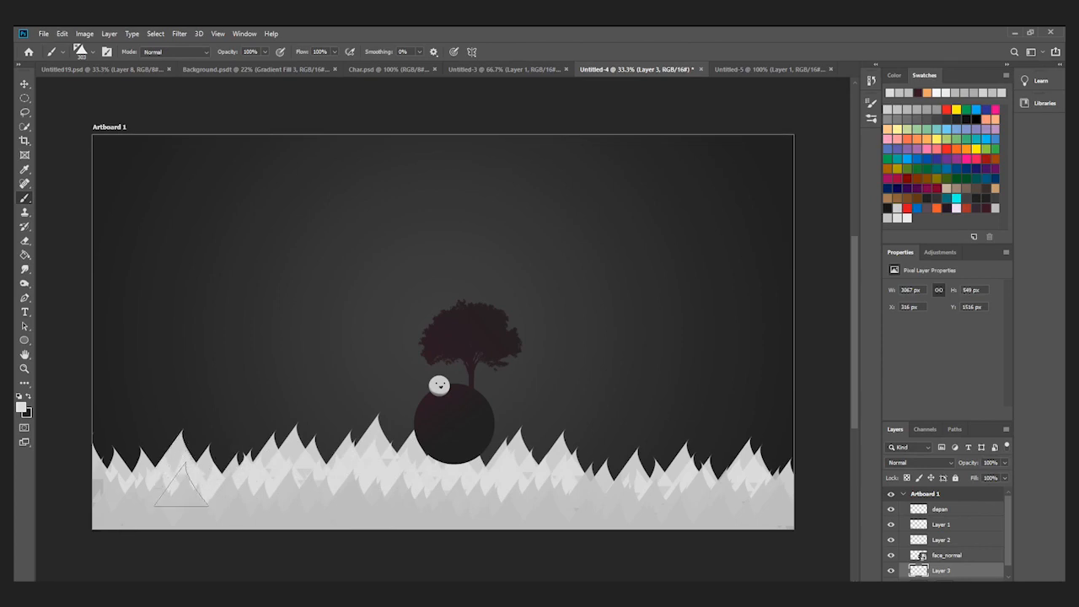
{"action": "left_click", "coordinate": [123, 462]}
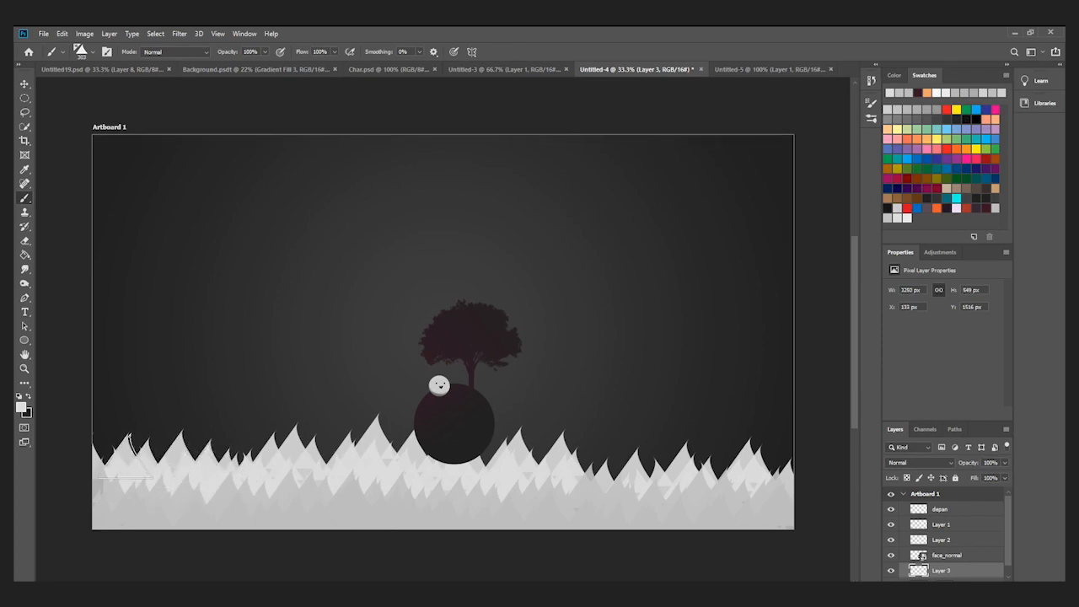
{"action": "left_click", "coordinate": [780, 473]}
- Flip the Layer 3 spike ridge behind the planet horizontally
{"action": "left_click", "coordinate": [63, 34]}
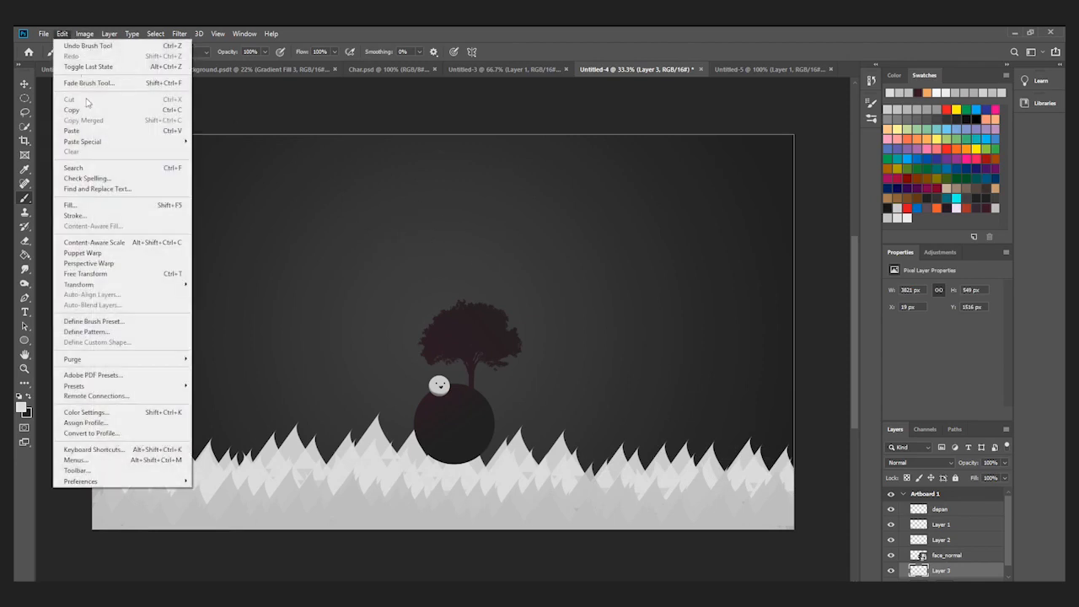
{"action": "mouse_move", "coordinate": [122, 287]}
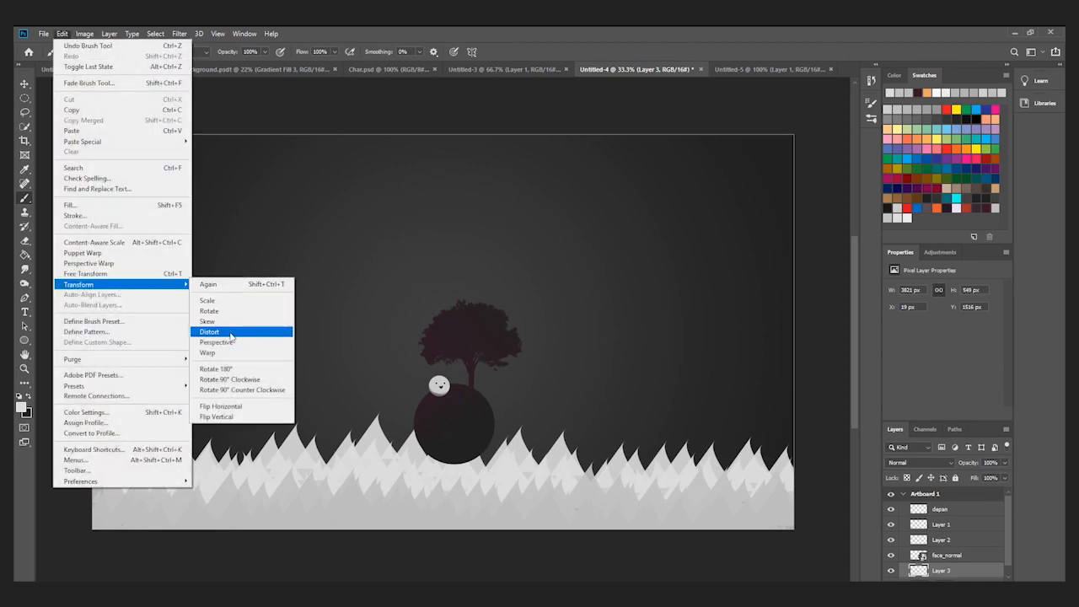
{"action": "left_click", "coordinate": [251, 406]}
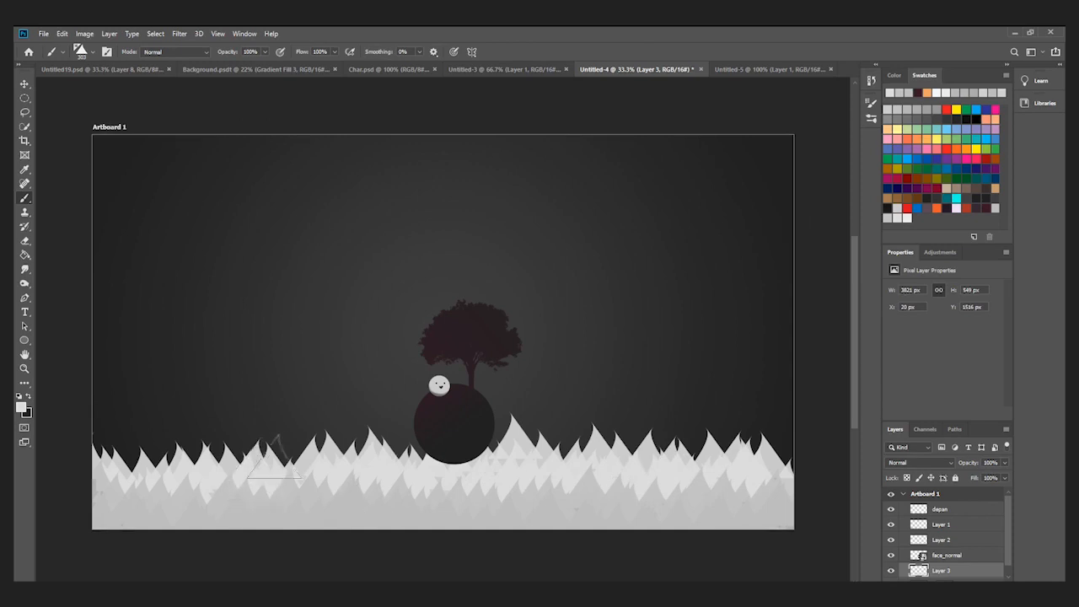
- Stamp additional spikes across the flipped Layer 3 ridge behind the planet, raising it to about 576 px tall
{"action": "left_click", "coordinate": [193, 437]}
{"action": "left_click", "coordinate": [229, 468]}
{"action": "left_click", "coordinate": [214, 453]}
{"action": "left_click", "coordinate": [185, 456]}
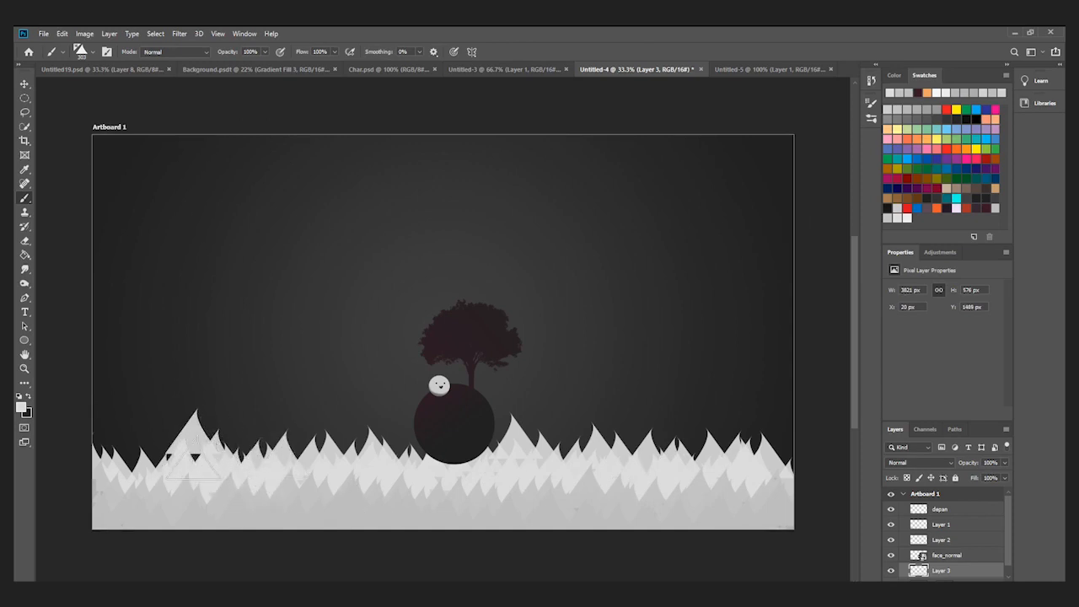
{"action": "left_click", "coordinate": [195, 457]}
{"action": "left_click", "coordinate": [140, 449]}
{"action": "left_click", "coordinate": [108, 445]}
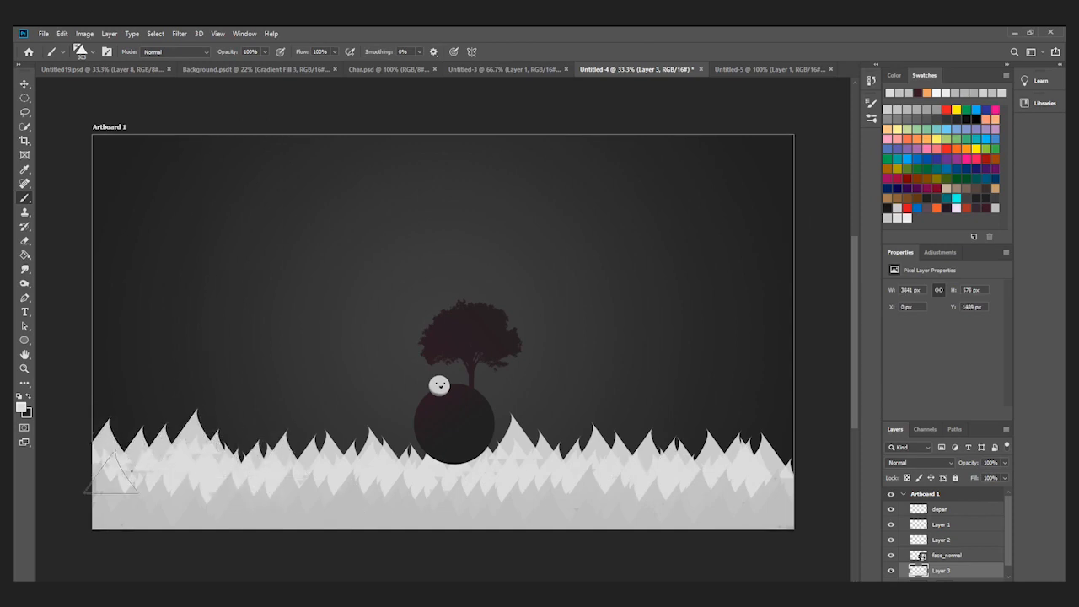
{"action": "left_click", "coordinate": [235, 448]}
{"action": "left_click", "coordinate": [301, 452]}
{"action": "left_click", "coordinate": [306, 436]}
{"action": "left_click", "coordinate": [361, 457]}
{"action": "left_click", "coordinate": [408, 443]}
{"action": "left_click", "coordinate": [522, 456]}
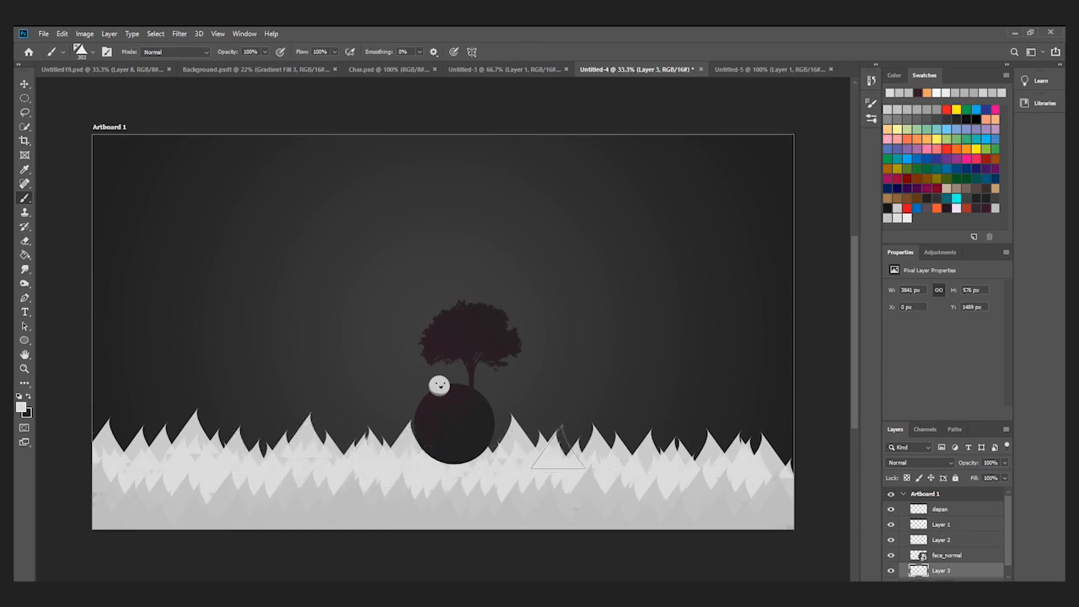
{"action": "left_click", "coordinate": [663, 438]}
{"action": "left_click", "coordinate": [640, 453]}
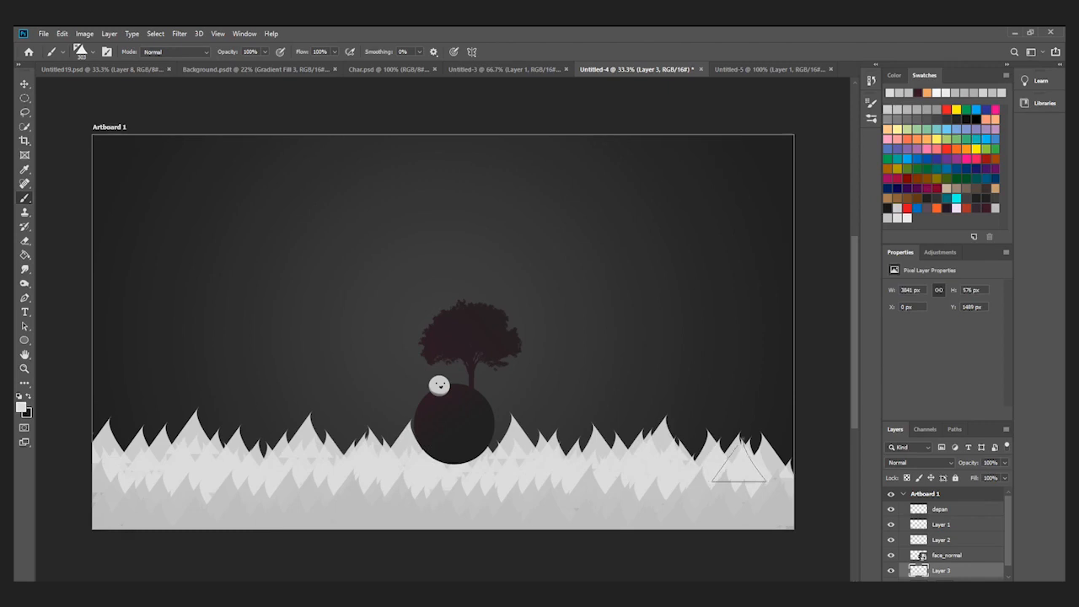
{"action": "left_click", "coordinate": [762, 451]}
{"action": "left_click", "coordinate": [796, 456]}
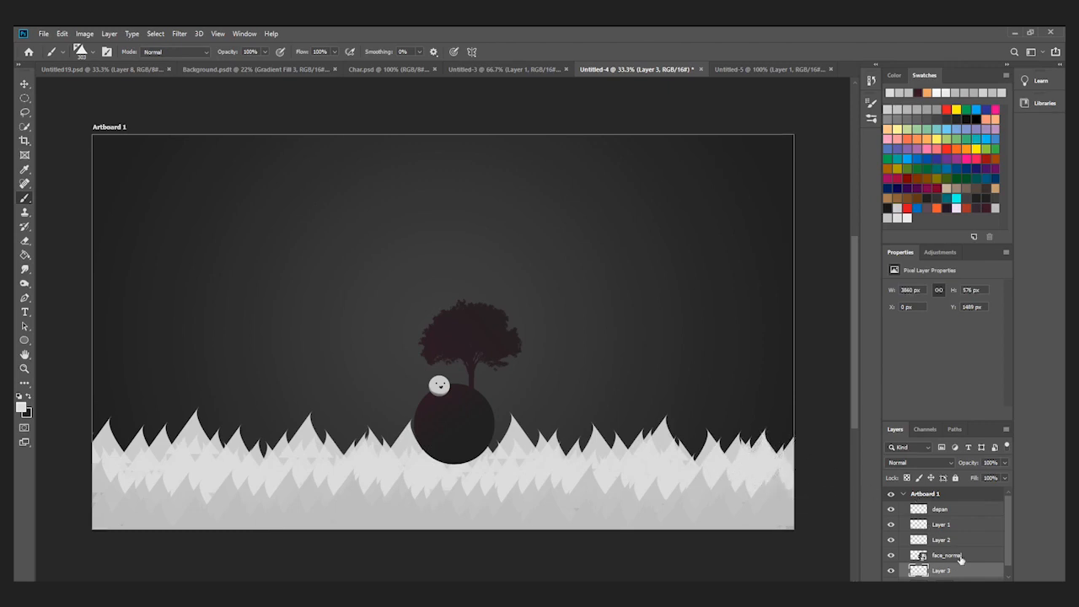
- Add a new layer directly beneath the Layer 3 ridge for another row of spikes
{"action": "scroll", "coordinate": [961, 559], "scroll_direction": "down", "scroll_amount": 1}
{"action": "left_click", "coordinate": [966, 576]}
{"action": "key", "text": "ctrl+alt+shift+n"}
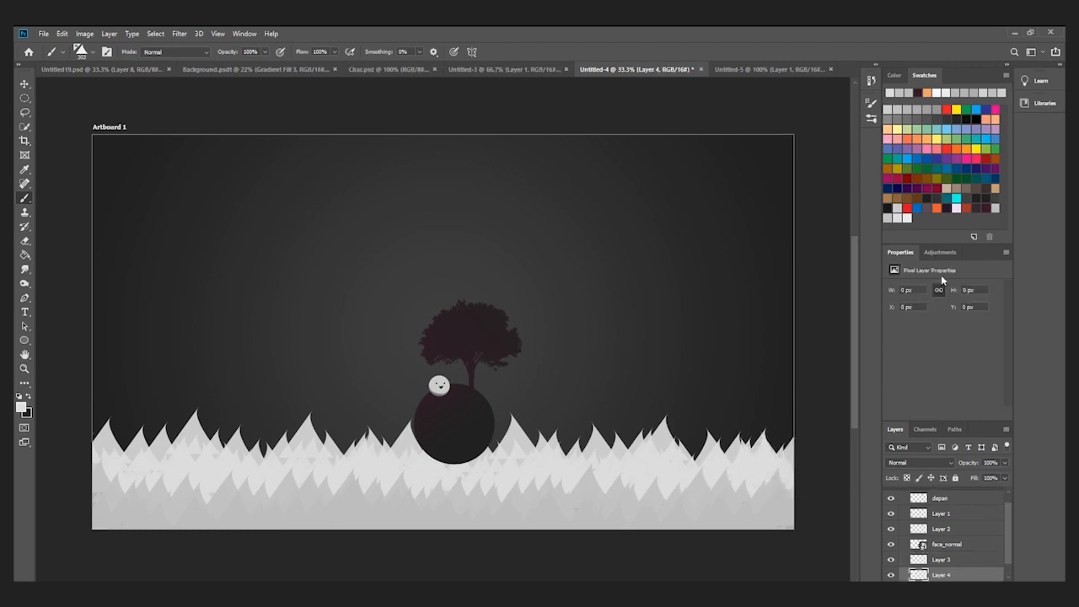
- Stamp near-white spikes on Layer 4 across the artboard's full 3840 px width as the rearmost ridge
{"action": "left_click", "coordinate": [910, 219]}
{"action": "left_click", "coordinate": [546, 464]}
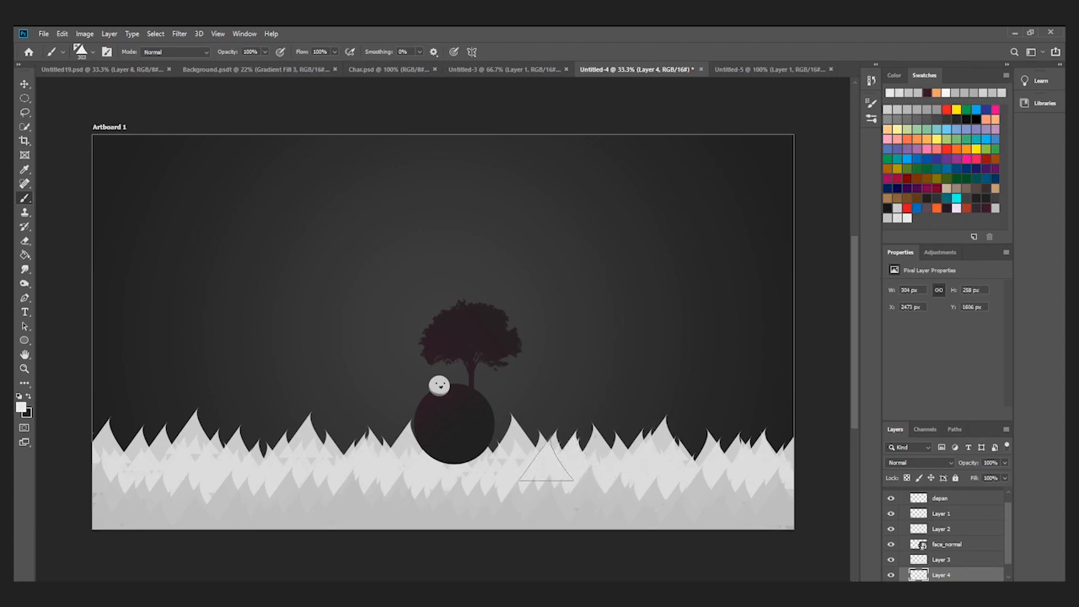
{"action": "left_click", "coordinate": [499, 443]}
{"action": "left_click", "coordinate": [394, 461]}
{"action": "left_click", "coordinate": [387, 439]}
{"action": "left_click", "coordinate": [351, 445]}
{"action": "left_click", "coordinate": [339, 451]}
{"action": "left_click", "coordinate": [289, 449]}
{"action": "left_click", "coordinate": [273, 439]}
{"action": "left_click", "coordinate": [251, 455]}
{"action": "left_click", "coordinate": [201, 427]}
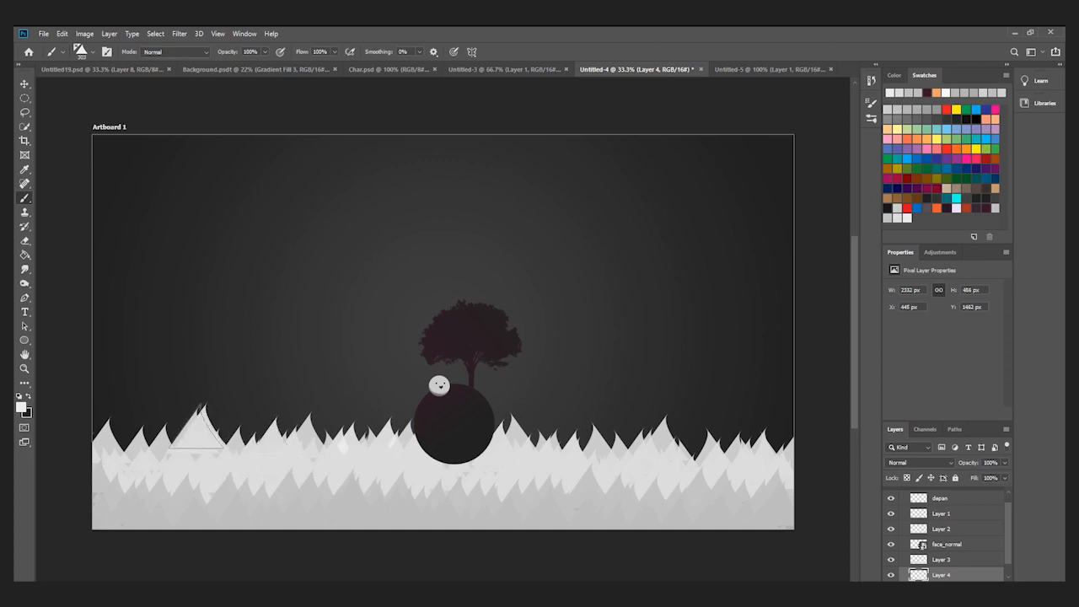
{"action": "left_click", "coordinate": [118, 443]}
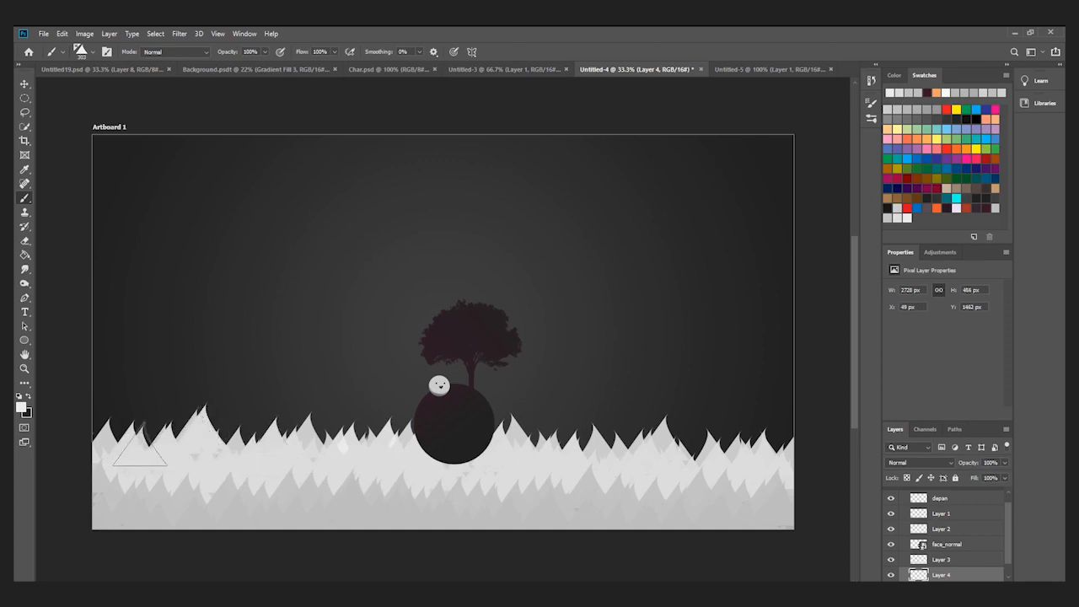
{"action": "left_click", "coordinate": [86, 443]}
{"action": "left_click", "coordinate": [694, 449]}
{"action": "left_click", "coordinate": [777, 460]}
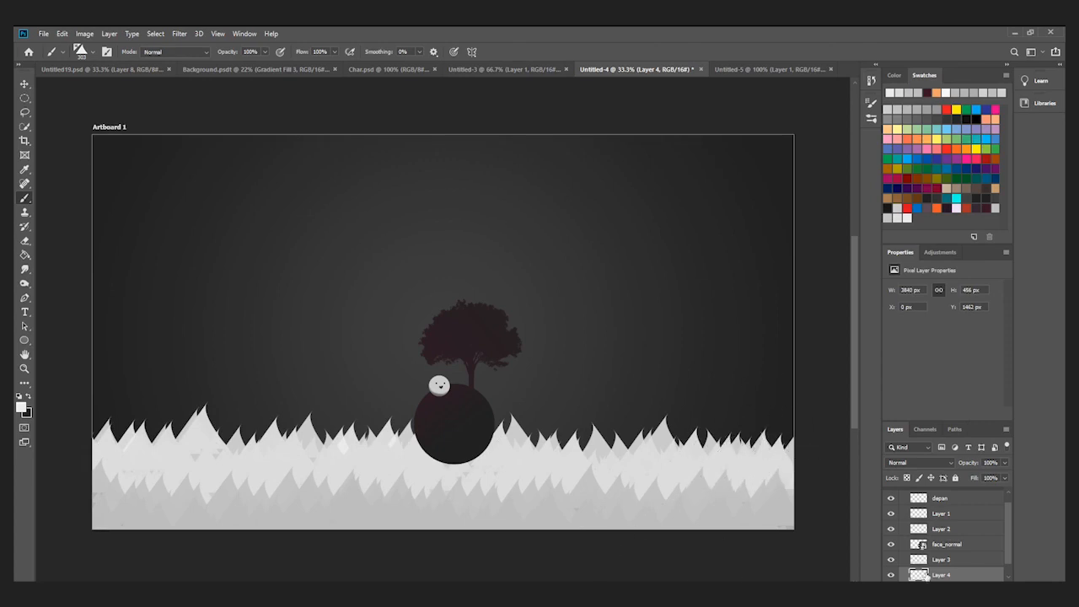
- Move the face_normal character, tree and planet slightly lower, deeper into the ridges
{"action": "left_click", "coordinate": [942, 545]}
{"action": "key", "text": "v"}
{"action": "left_click_drag", "start_coordinate": [475, 433], "coordinate": [473, 444]}
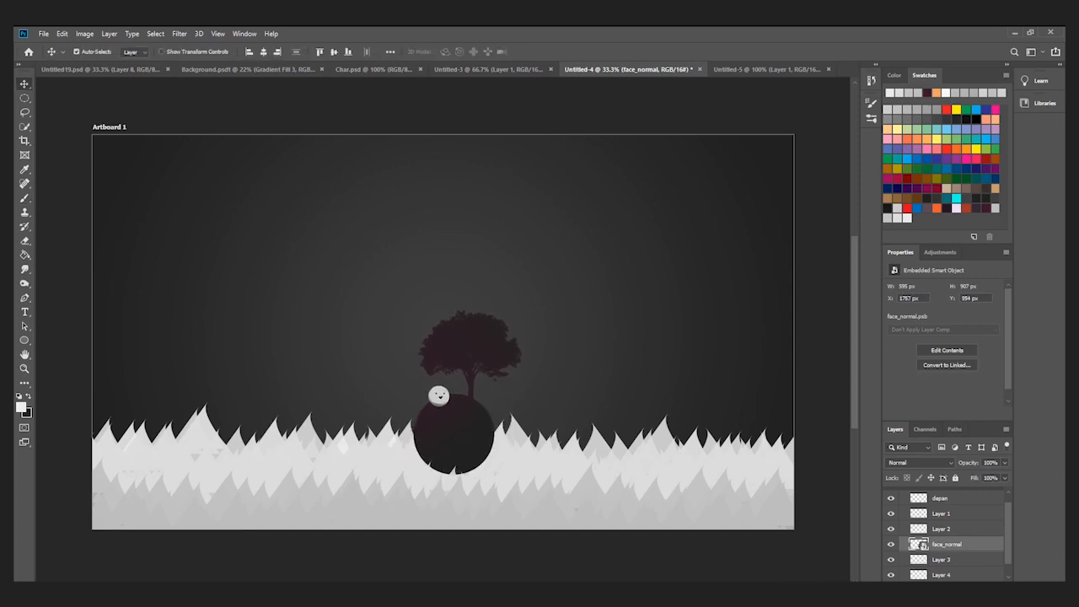
- Move the Layer 2 ridge up to overlap the planet's base, keeping face_normal stacked between Layer 2 and Layer 3
{"action": "mouse_move", "coordinate": [945, 531]}
{"action": "left_mouse_down"}
{"action": "mouse_move", "coordinate": [944, 559]}
{"action": "mouse_move", "coordinate": [951, 524]}
{"action": "mouse_move", "coordinate": [955, 541]}
{"action": "left_mouse_up"}
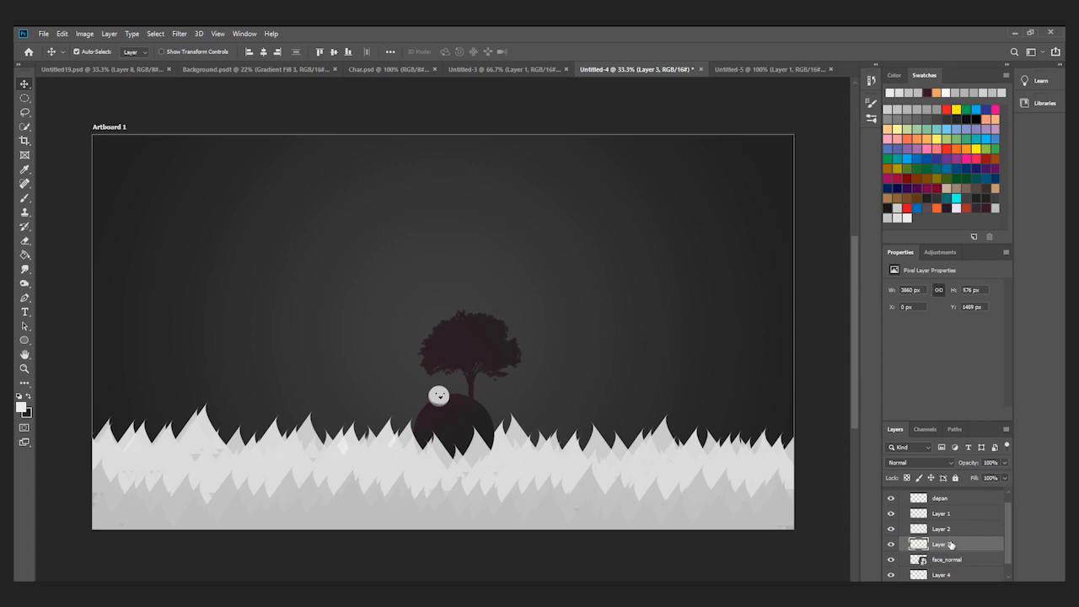
{"action": "mouse_move", "coordinate": [946, 561]}
{"action": "left_mouse_down"}
{"action": "mouse_move", "coordinate": [944, 539]}
{"action": "mouse_move", "coordinate": [935, 549]}
{"action": "left_mouse_up"}
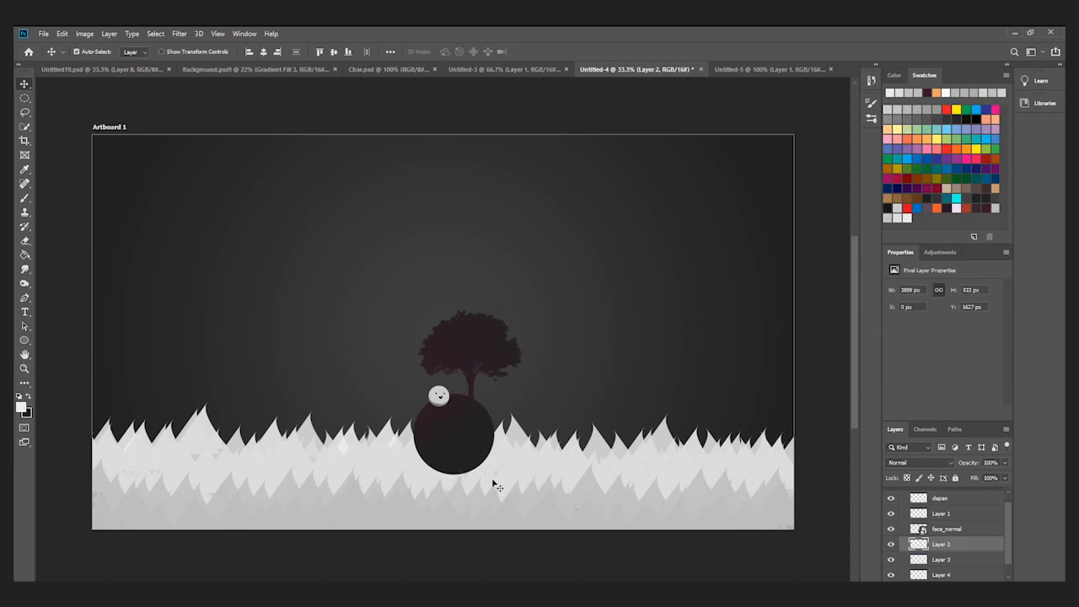
{"action": "left_click_drag", "start_coordinate": [497, 480], "coordinate": [499, 473]}
{"action": "left_click_drag", "start_coordinate": [975, 532], "coordinate": [975, 552]}
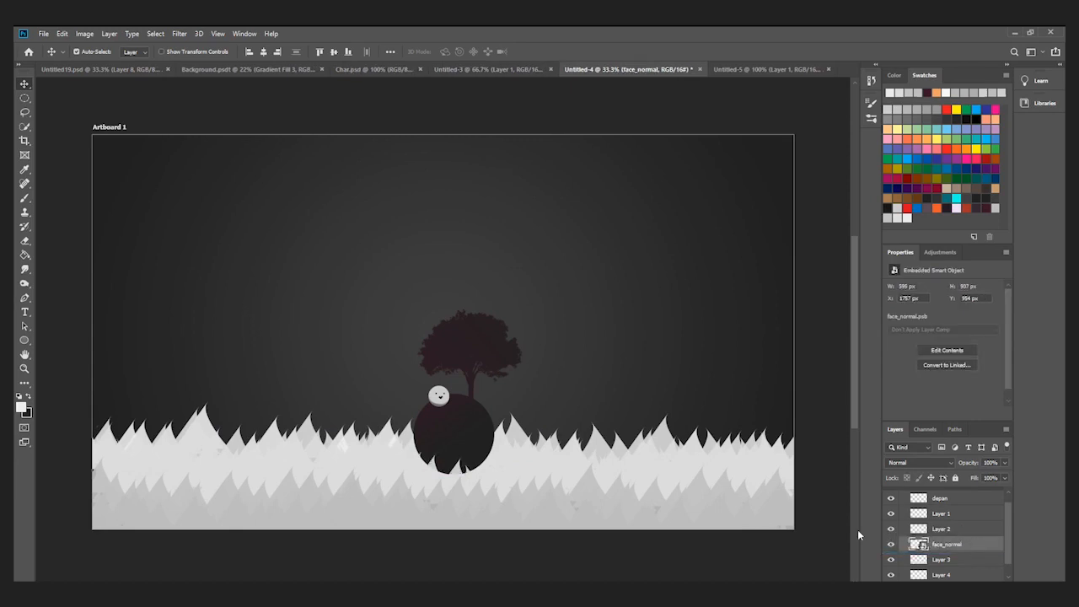
{"action": "left_click_drag", "start_coordinate": [461, 476], "coordinate": [435, 462]}
- Raise the Layer 1 ridge, and move the front depan ridge up to a Y position of 1795 px
{"action": "left_click", "coordinate": [931, 518]}
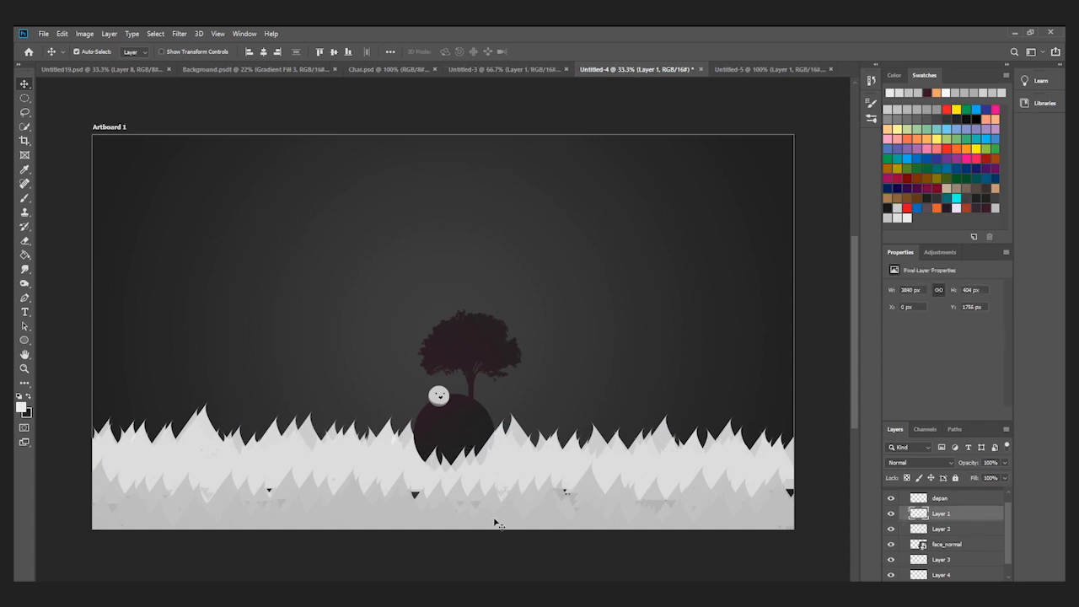
{"action": "left_click_drag", "start_coordinate": [478, 501], "coordinate": [498, 489]}
{"action": "left_click", "coordinate": [928, 499]}
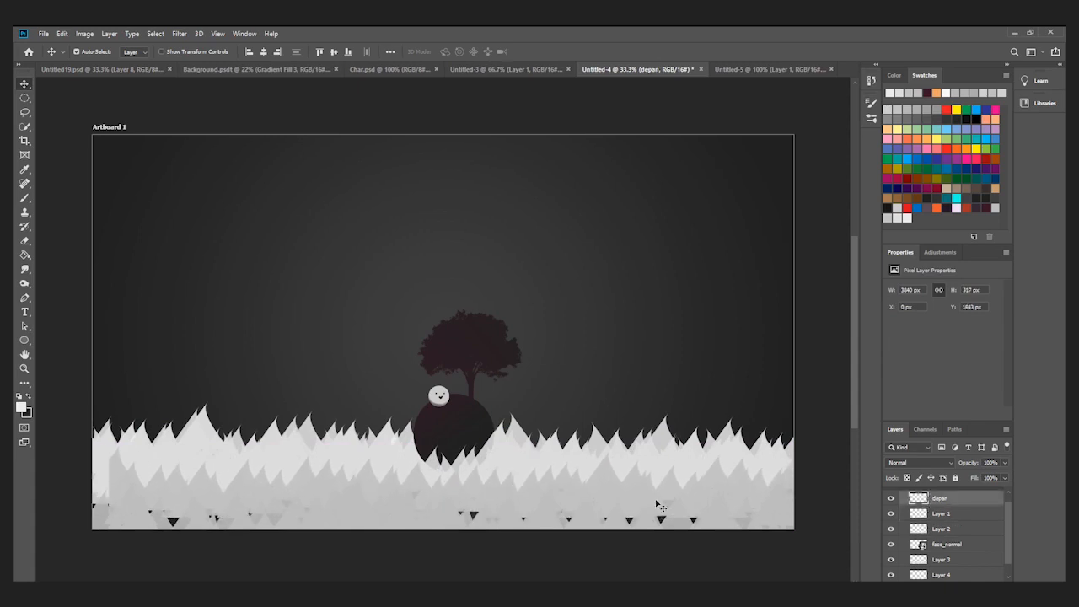
{"action": "left_click_drag", "start_coordinate": [542, 522], "coordinate": [542, 517]}
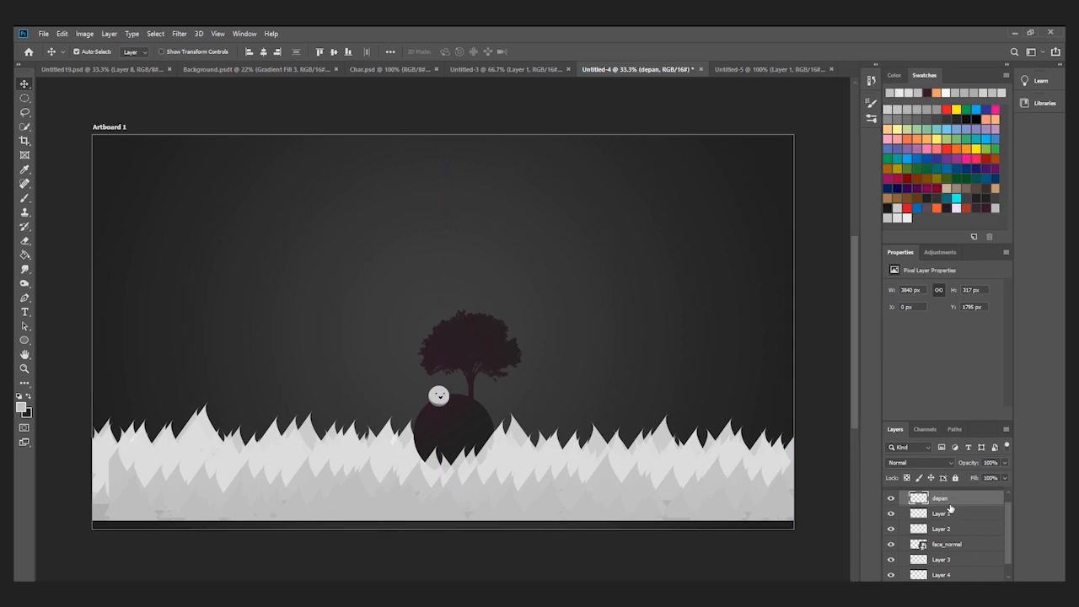
- Paint over the gap along the artboard's lower edge on the depan layer in gray, extending the layer to about 365 px tall
{"action": "key", "text": "b"}
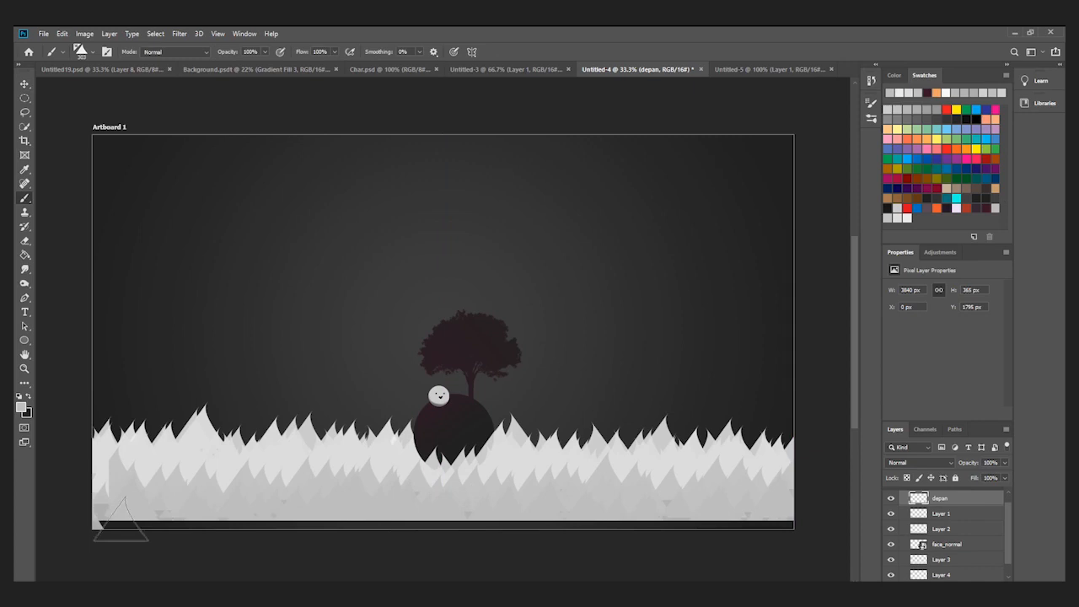
{"action": "mouse_move", "coordinate": [121, 513]}
{"action": "left_mouse_down"}
{"action": "mouse_move", "coordinate": [161, 501]}
{"action": "mouse_move", "coordinate": [143, 503]}
{"action": "mouse_move", "coordinate": [197, 522]}
{"action": "mouse_move", "coordinate": [158, 506]}
{"action": "mouse_move", "coordinate": [180, 520]}
{"action": "mouse_move", "coordinate": [183, 491]}
{"action": "mouse_move", "coordinate": [178, 499]}
{"action": "mouse_move", "coordinate": [222, 495]}
{"action": "mouse_move", "coordinate": [220, 522]}
{"action": "mouse_move", "coordinate": [209, 520]}
{"action": "mouse_move", "coordinate": [232, 527]}
{"action": "mouse_move", "coordinate": [787, 530]}
{"action": "left_mouse_up"}
{"action": "mouse_move", "coordinate": [68, 544]}
{"action": "left_mouse_down"}
{"action": "mouse_move", "coordinate": [126, 523]}
{"action": "mouse_move", "coordinate": [58, 523]}
{"action": "left_mouse_up"}
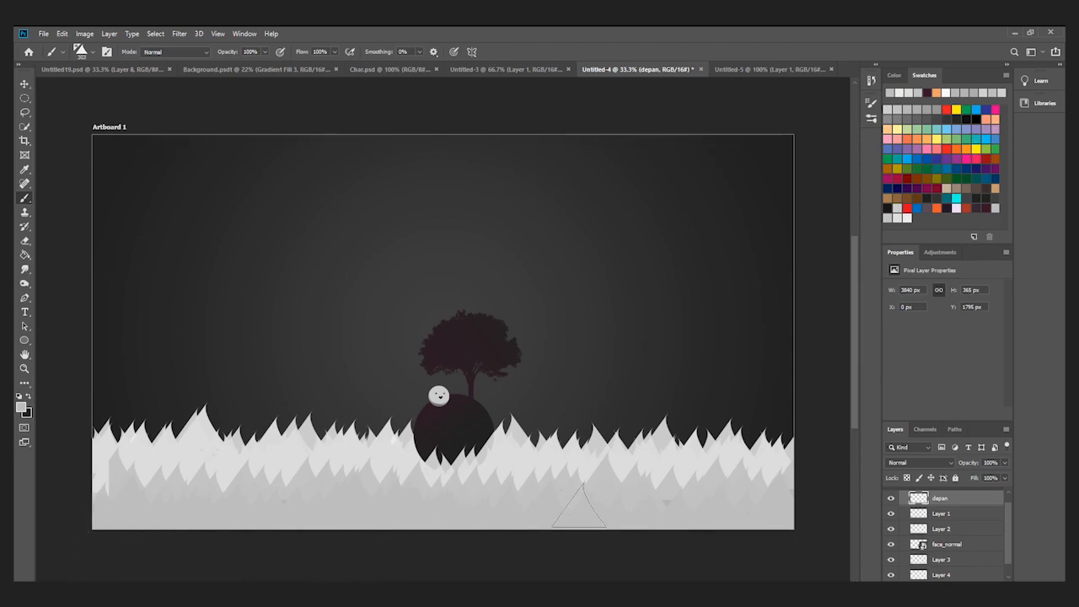
{"action": "key", "text": "v"}
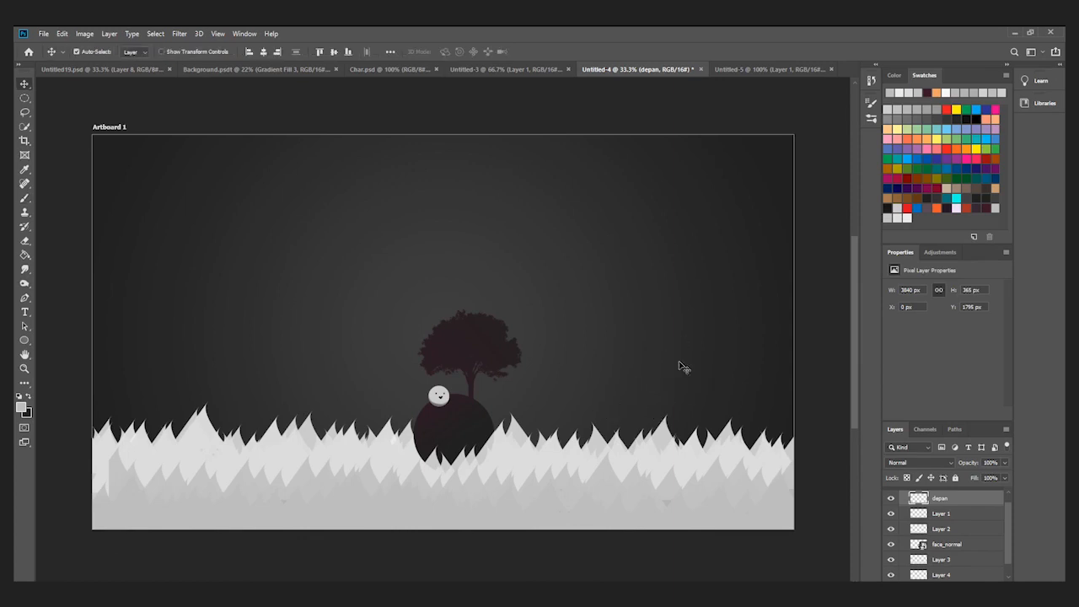
- Save the document as Background_new.psd, and again in Large Document Format as Background_new.psb with Maximize Compatibility on
{"action": "left_click", "coordinate": [44, 34]}
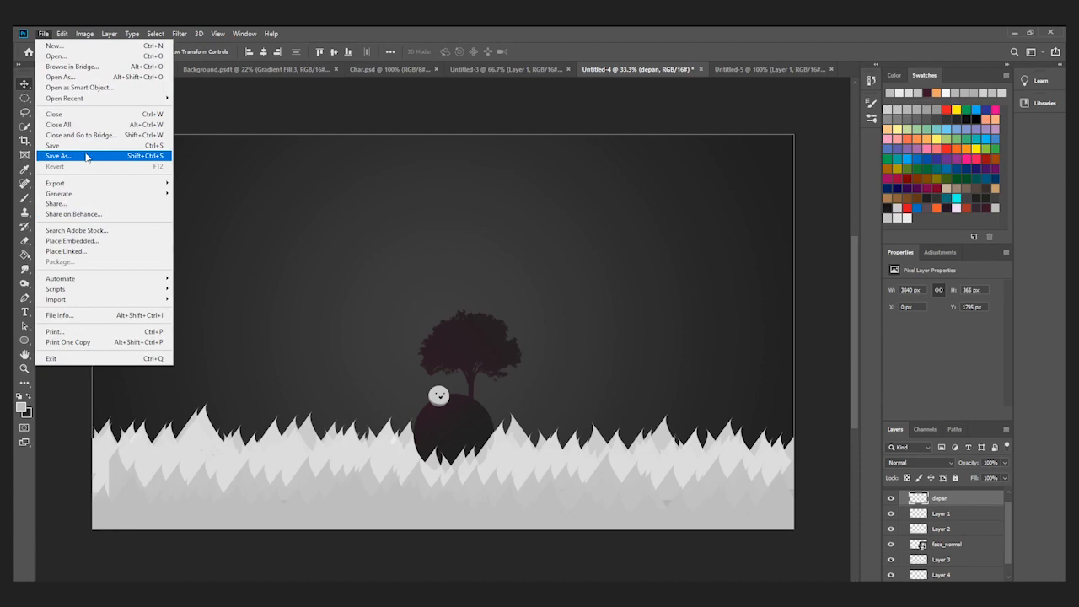
{"action": "left_click", "coordinate": [86, 157]}
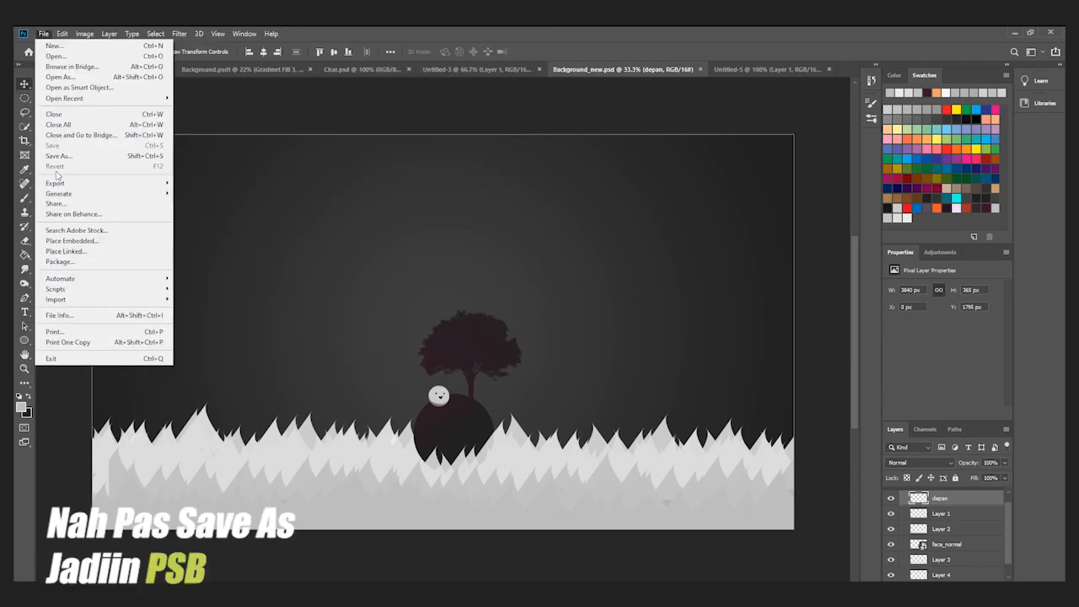
{"action": "left_click", "coordinate": [66, 156]}
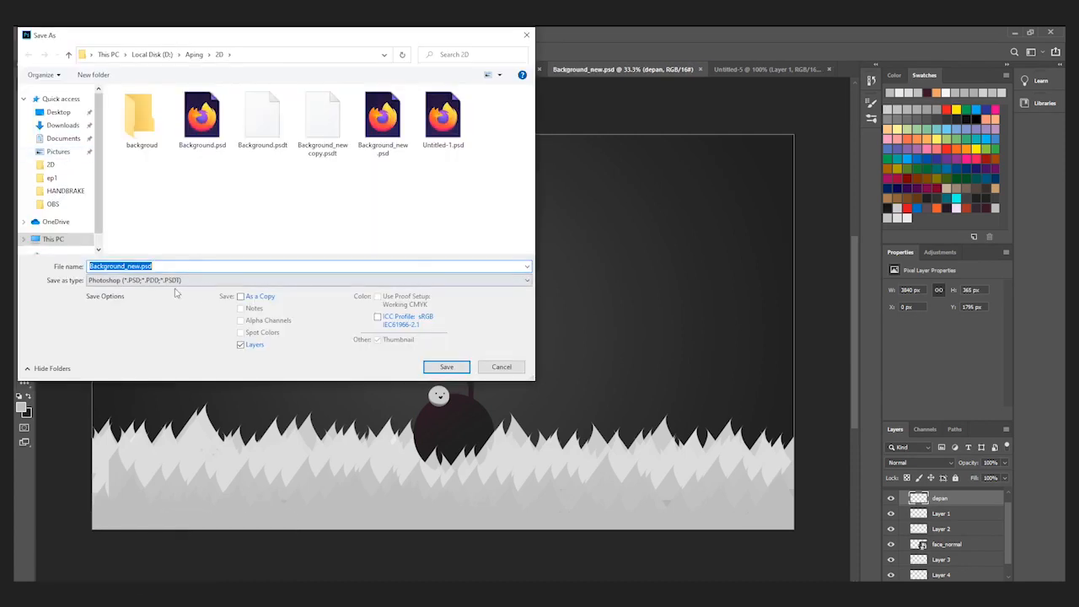
{"action": "left_click", "coordinate": [172, 281]}
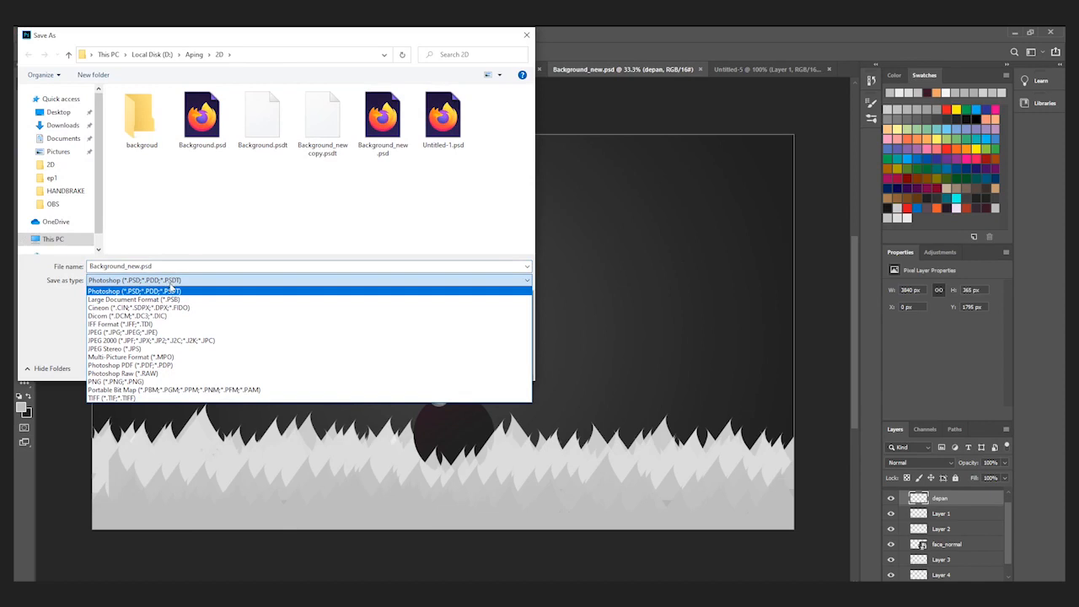
{"action": "left_click", "coordinate": [168, 301]}
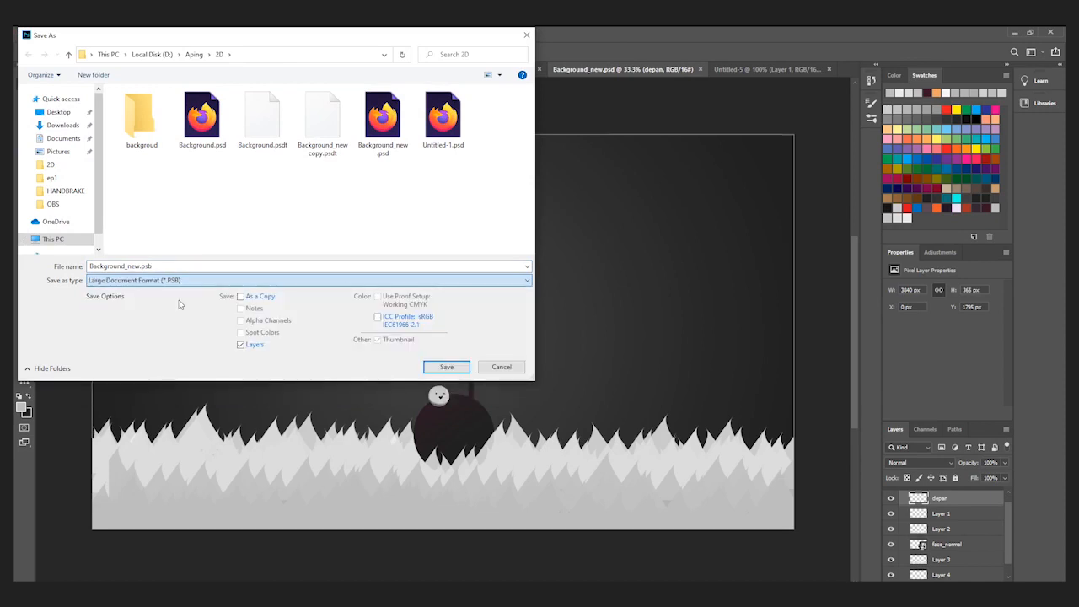
{"action": "left_click", "coordinate": [456, 367]}
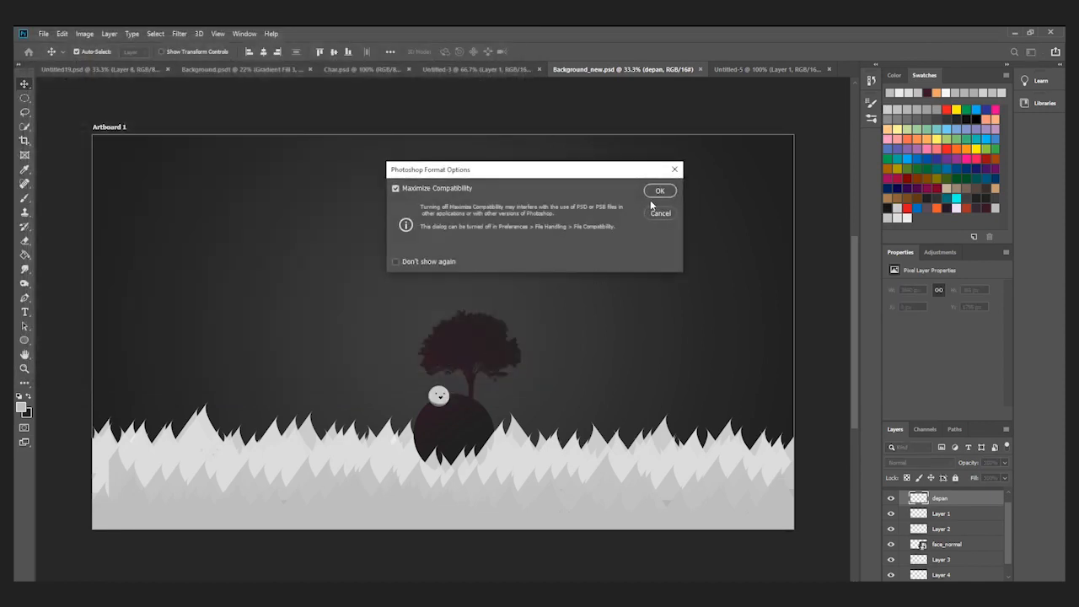
{"action": "left_click", "coordinate": [655, 194]}
- Switch to Unity, import Background_new.psb from the 2D folder into Assets, and expand the imported asset
{"action": "mouse_move", "coordinate": [404, 592]}
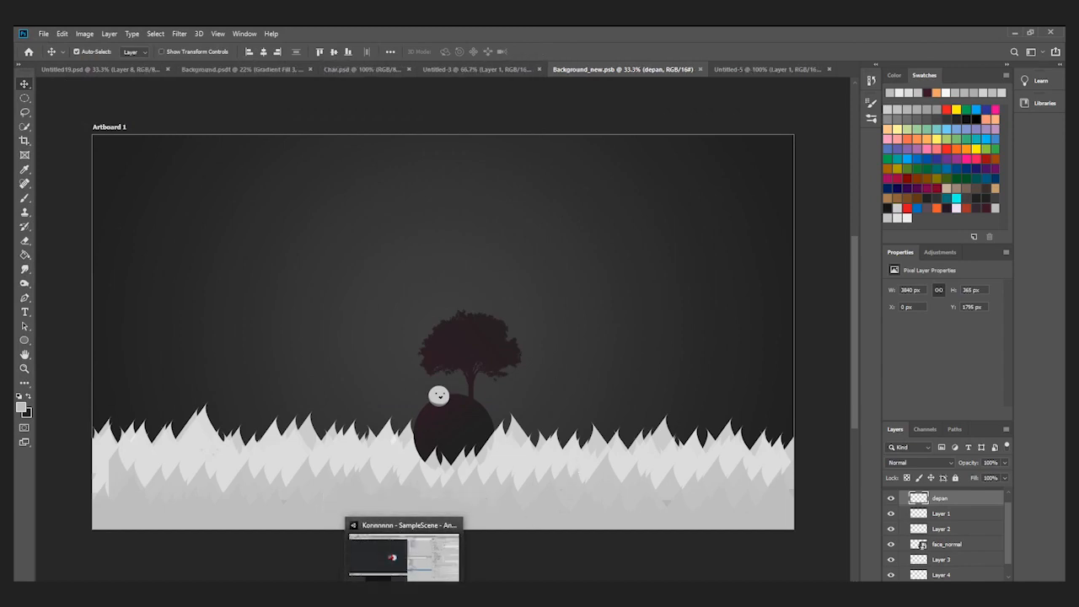
{"action": "left_click", "coordinate": [403, 591]}
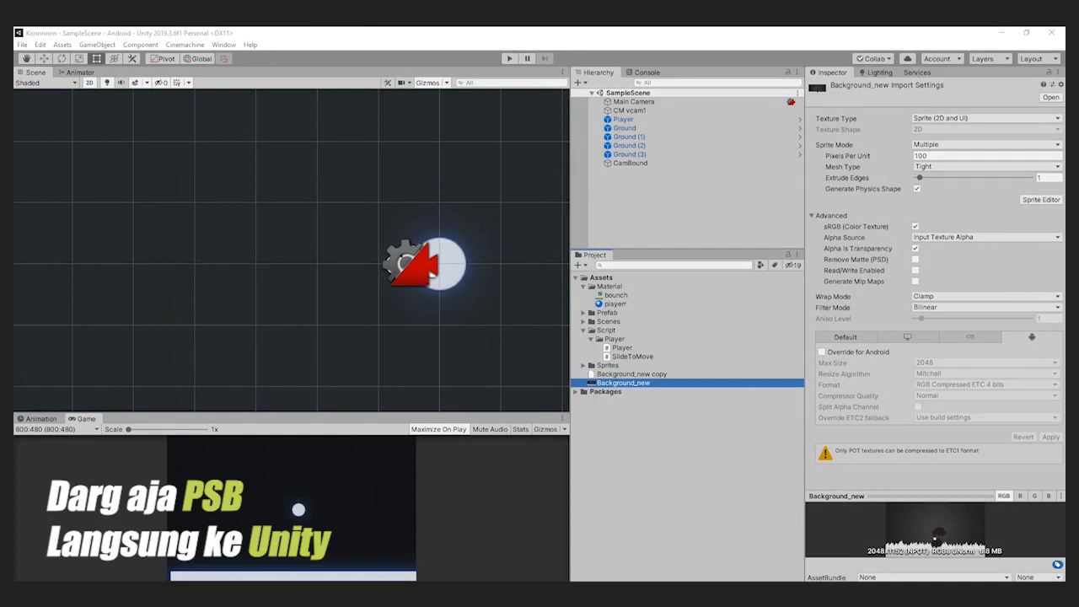
{"action": "key", "text": "alt+Tab"}
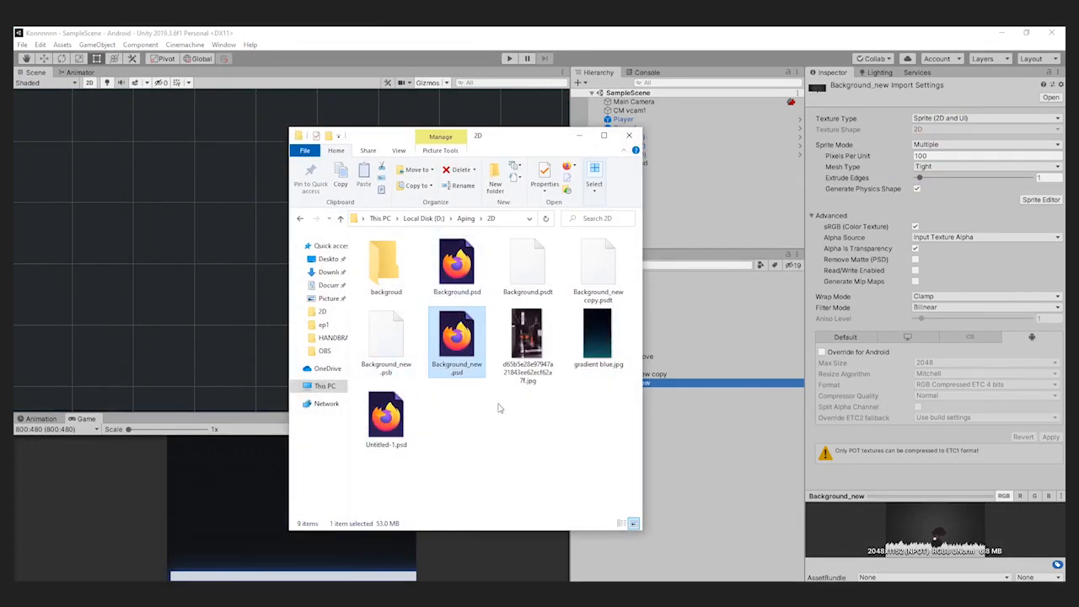
{"action": "key", "text": "alt+Tab"}
{"action": "left_click", "coordinate": [583, 376]}
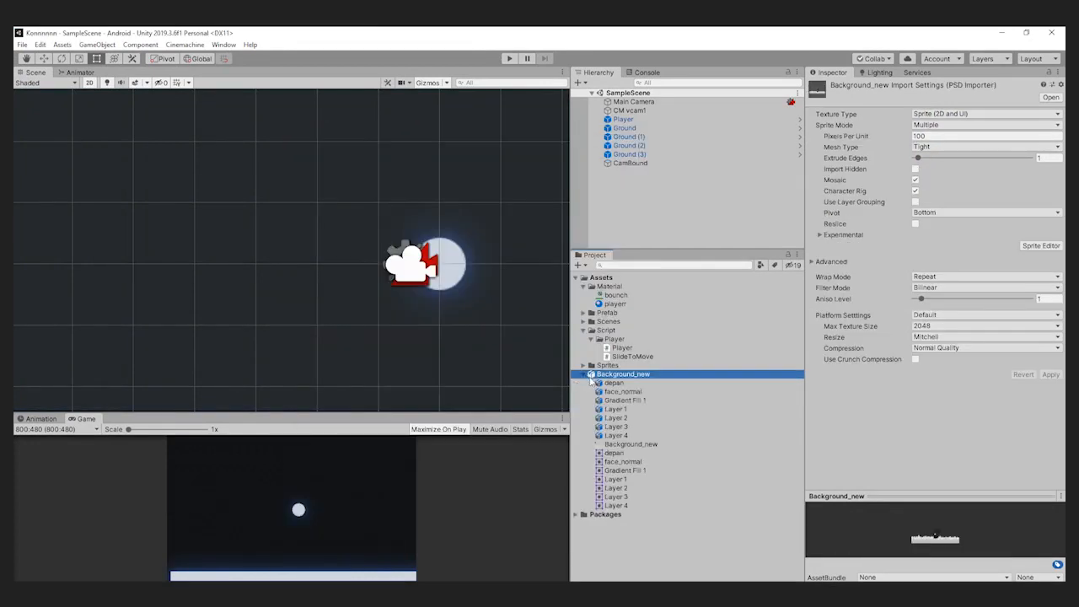
- Examine the depan, face_normal, Gradient Fill 1 and Layer 1 to Layer 4 objects inside the imported Background_new asset
{"action": "left_click", "coordinate": [606, 384]}
{"action": "left_click", "coordinate": [621, 392]}
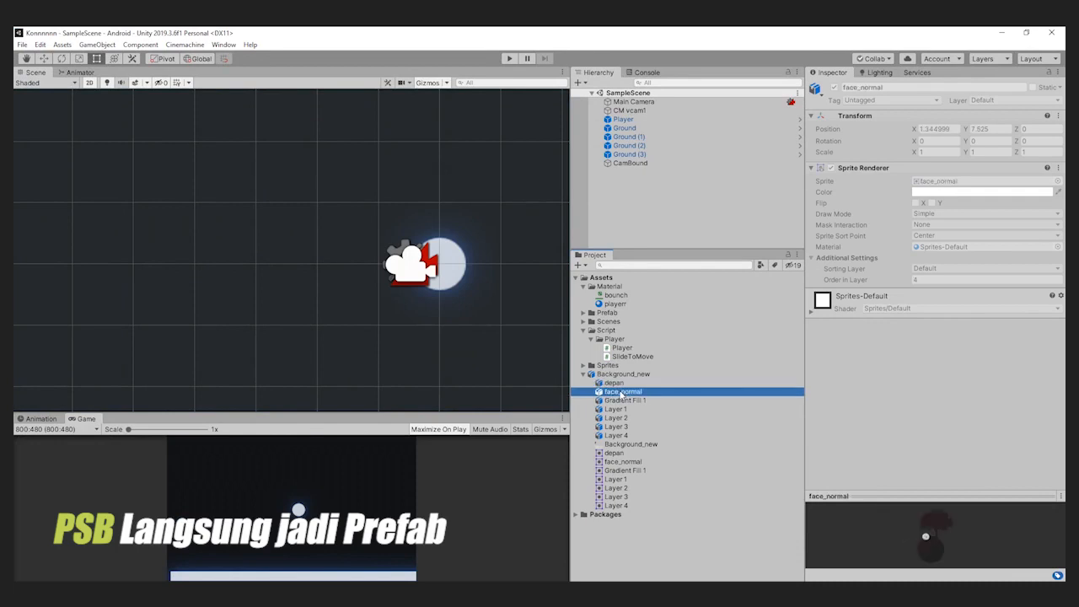
{"action": "left_click", "coordinate": [625, 402]}
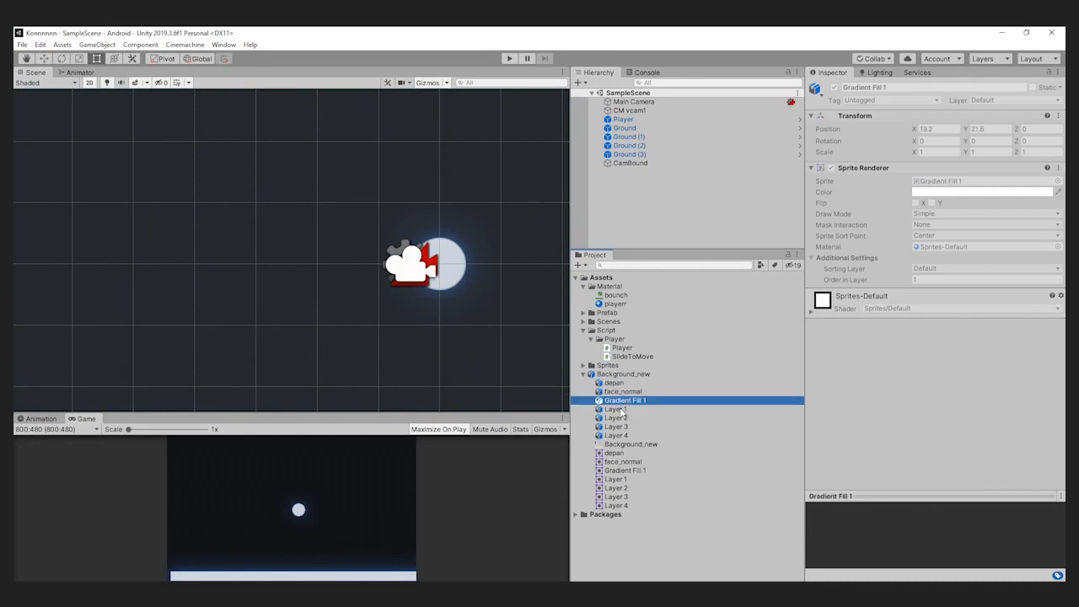
{"action": "left_click", "coordinate": [621, 411]}
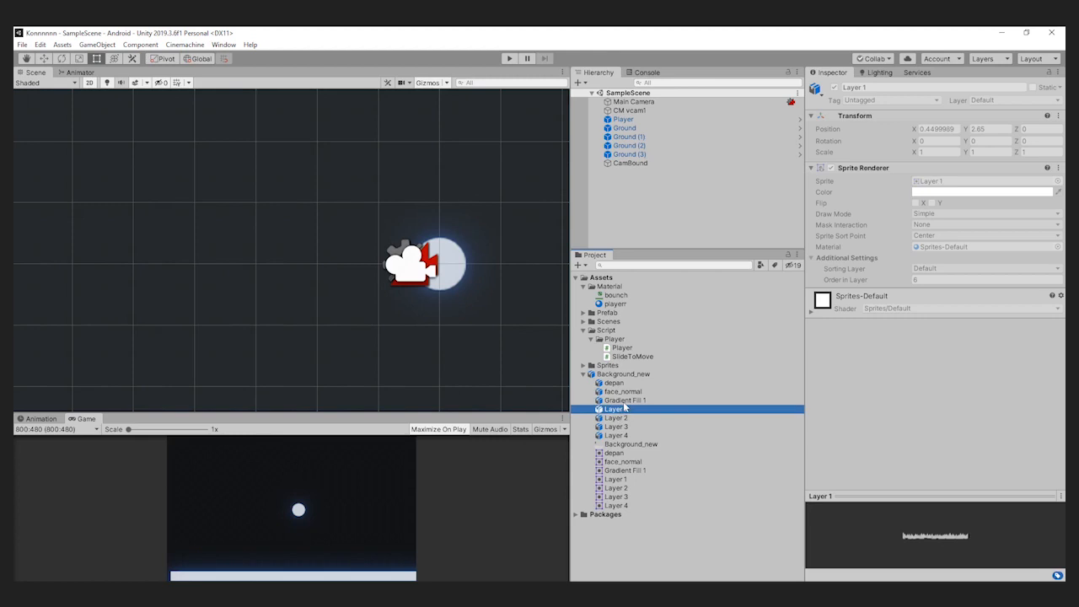
{"action": "left_click", "coordinate": [625, 419]}
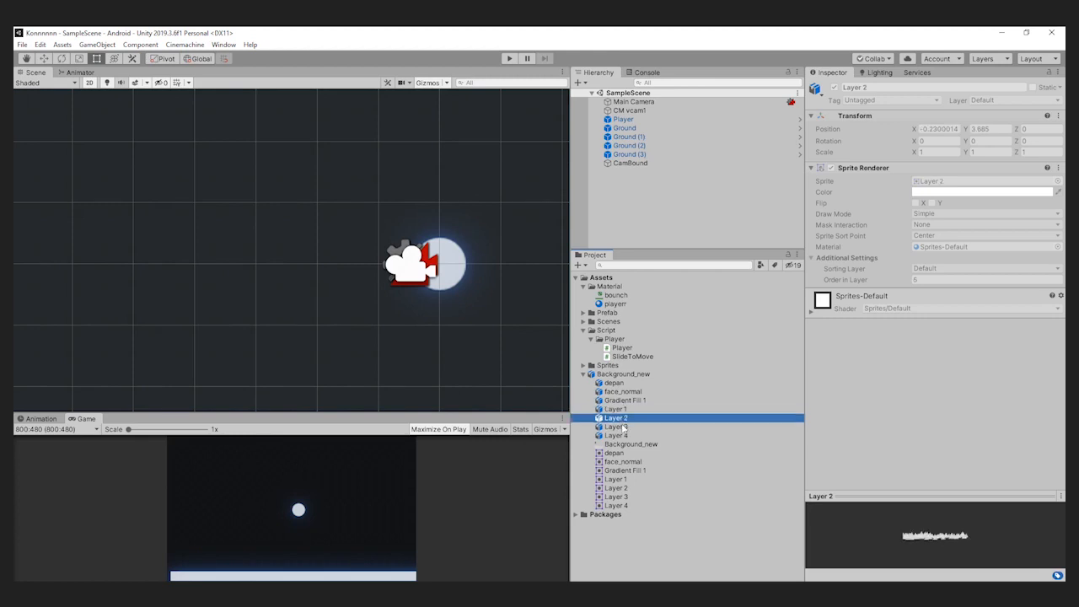
{"action": "left_click", "coordinate": [623, 427]}
{"action": "left_click", "coordinate": [625, 435]}
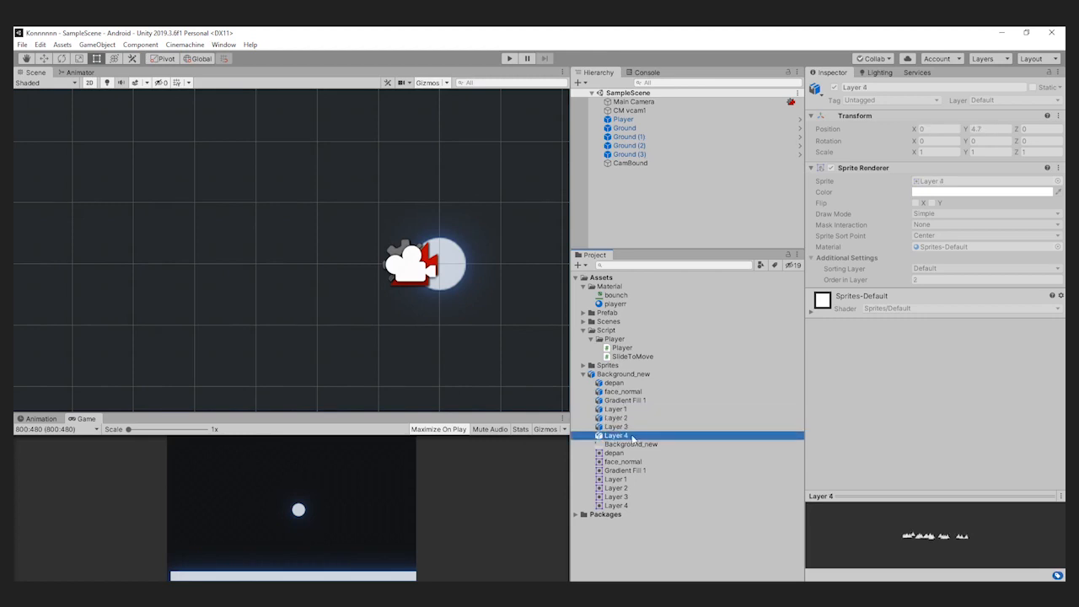
- Add the imported Background_new asset to the SampleScene hierarchy as a whole object
{"action": "left_click", "coordinate": [614, 386]}
{"action": "scroll", "coordinate": [479, 302], "scroll_direction": "down", "scroll_amount": 6}
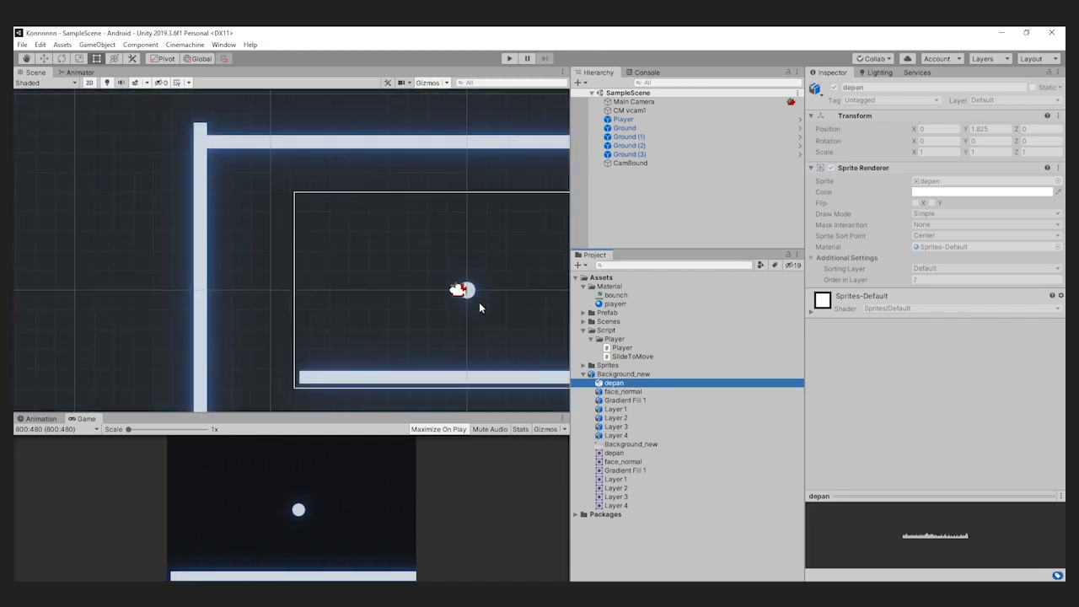
{"action": "left_click_drag", "start_coordinate": [607, 384], "coordinate": [637, 217]}
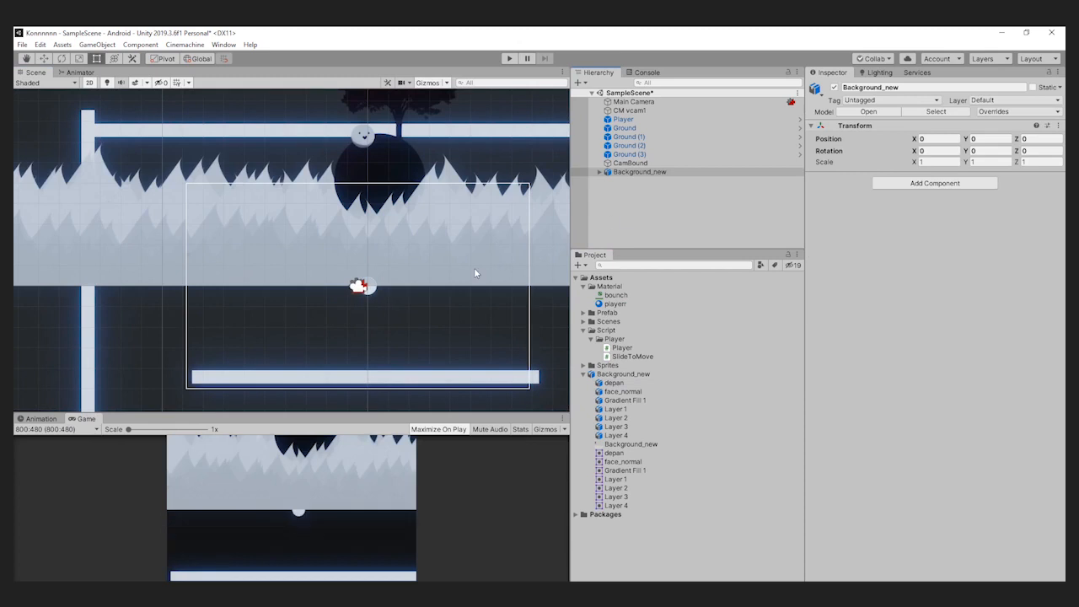
{"action": "scroll", "coordinate": [473, 274], "scroll_direction": "down", "scroll_amount": 5}
{"action": "scroll", "coordinate": [472, 279], "scroll_direction": "up", "scroll_amount": 2}
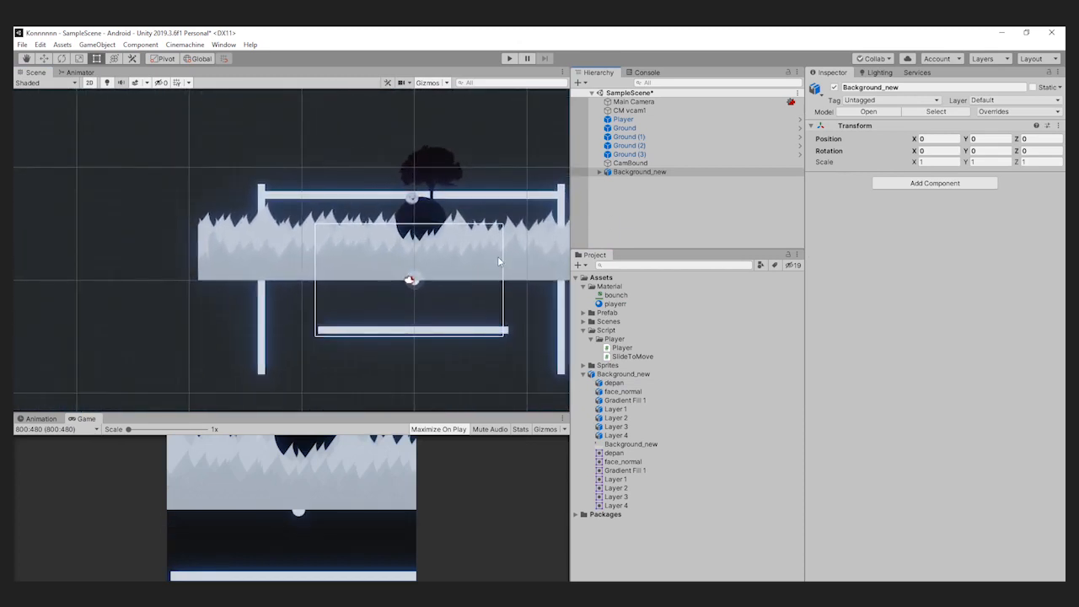
- Move Background_new straight down in the scene until the base of its spike ridges meets the camera frame's lower edge
{"action": "left_click", "coordinate": [625, 173]}
{"action": "key", "text": "w"}
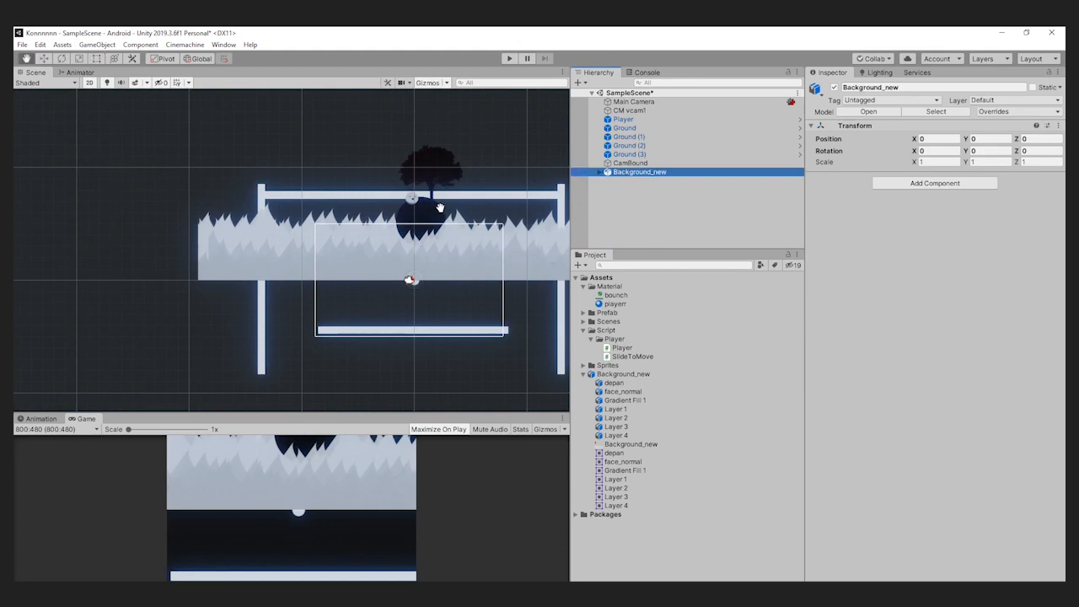
{"action": "left_click_drag", "start_coordinate": [418, 240], "coordinate": [430, 298]}
- Expand Background_new in the scene and inspect its depan, Gradient Fill 1 and Layer 1 sprites, toggling Gradient Fill 1 off and on
{"action": "left_click", "coordinate": [600, 171]}
{"action": "left_click", "coordinate": [629, 181]}
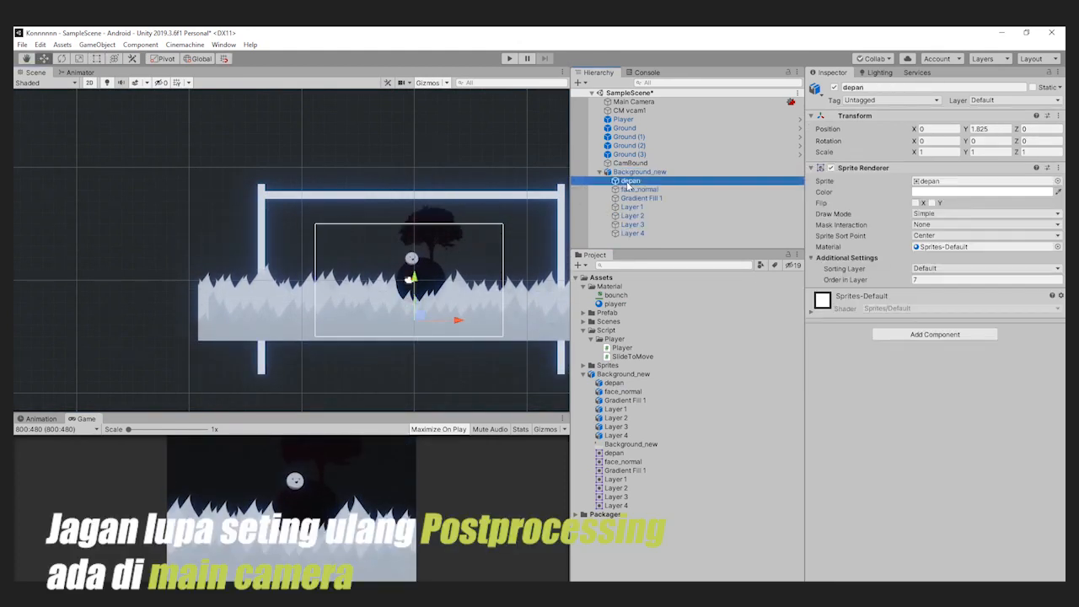
{"action": "left_click", "coordinate": [641, 198]}
{"action": "left_click", "coordinate": [835, 87]}
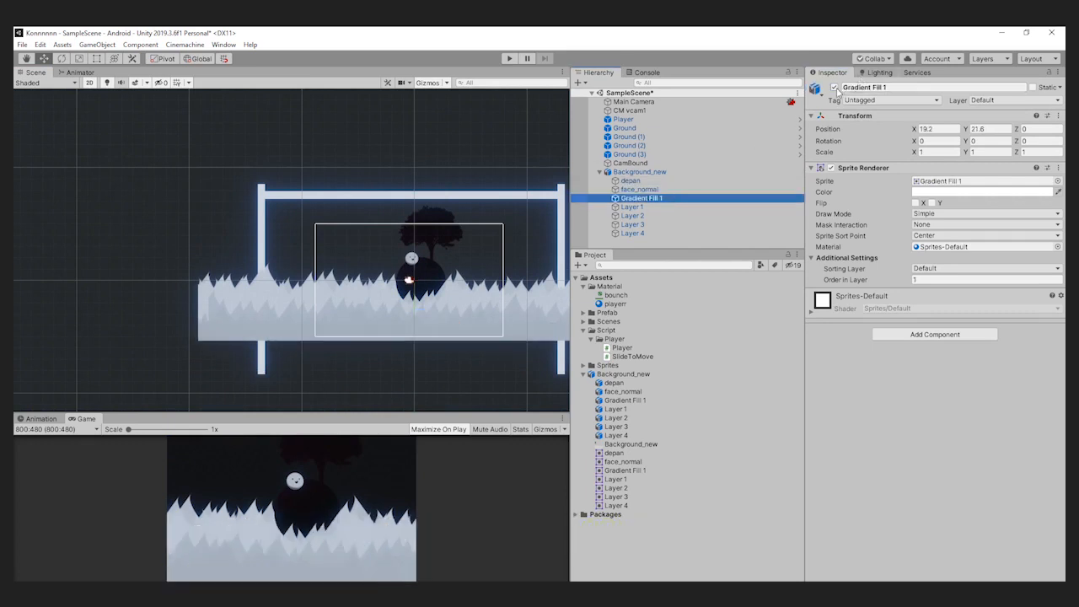
{"action": "left_click", "coordinate": [834, 88]}
{"action": "left_click", "coordinate": [656, 209]}
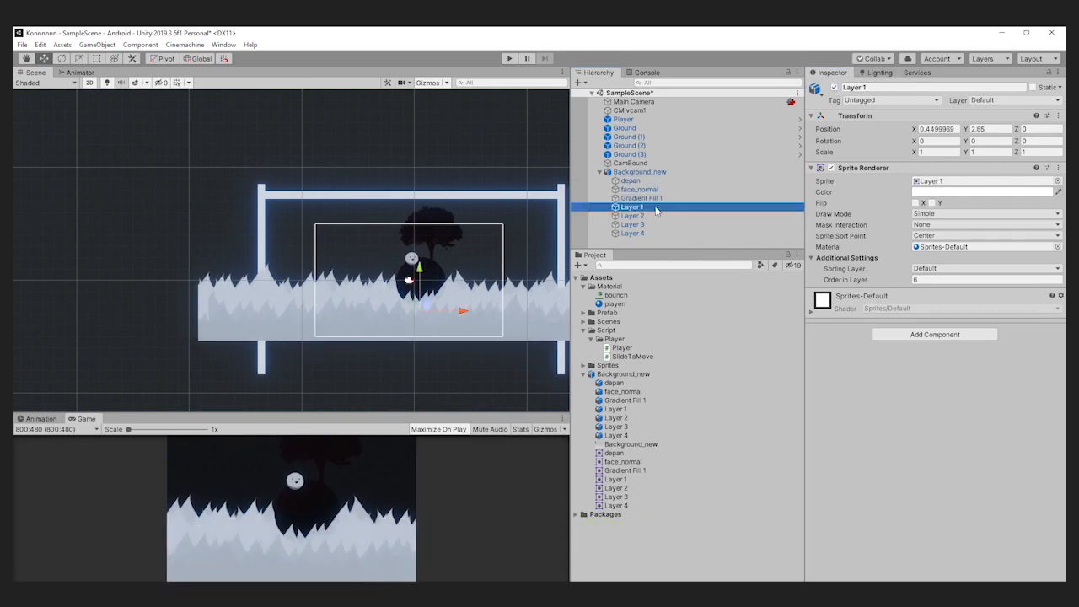